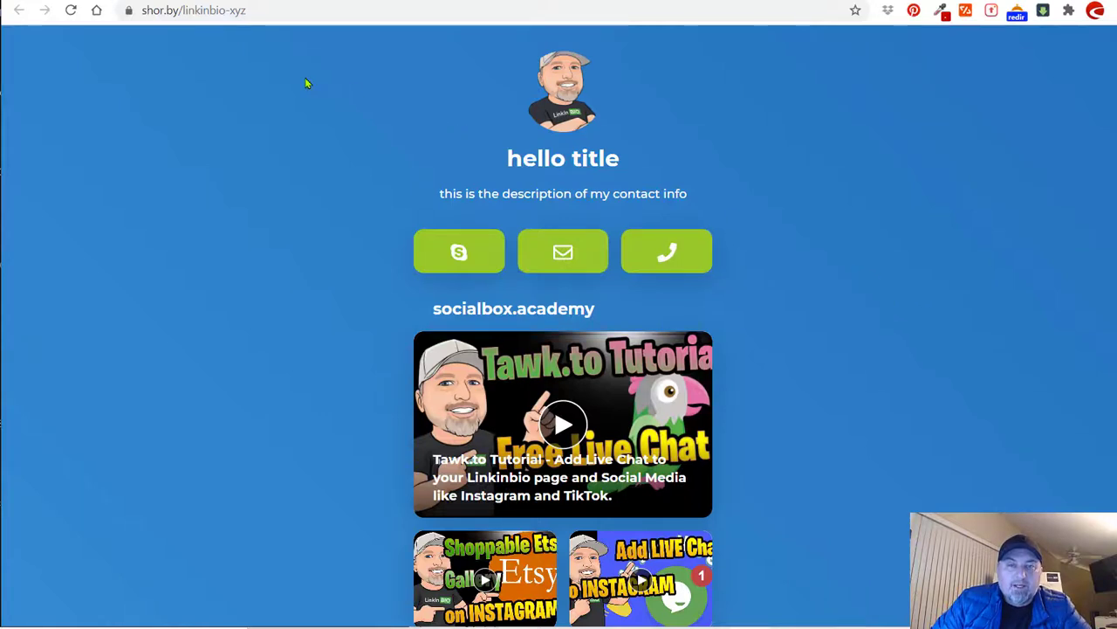
Check the example page's full web address, then scroll through the Shorby plan pricing.
left_click(263, 11)
left_click(276, 13)
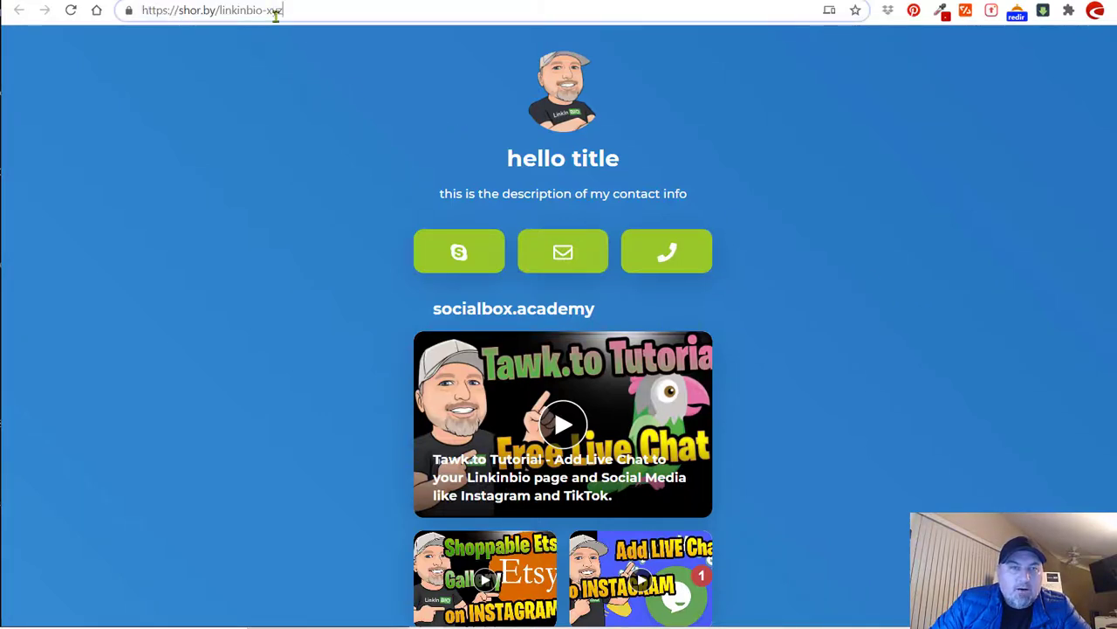
left_click(599, 148)
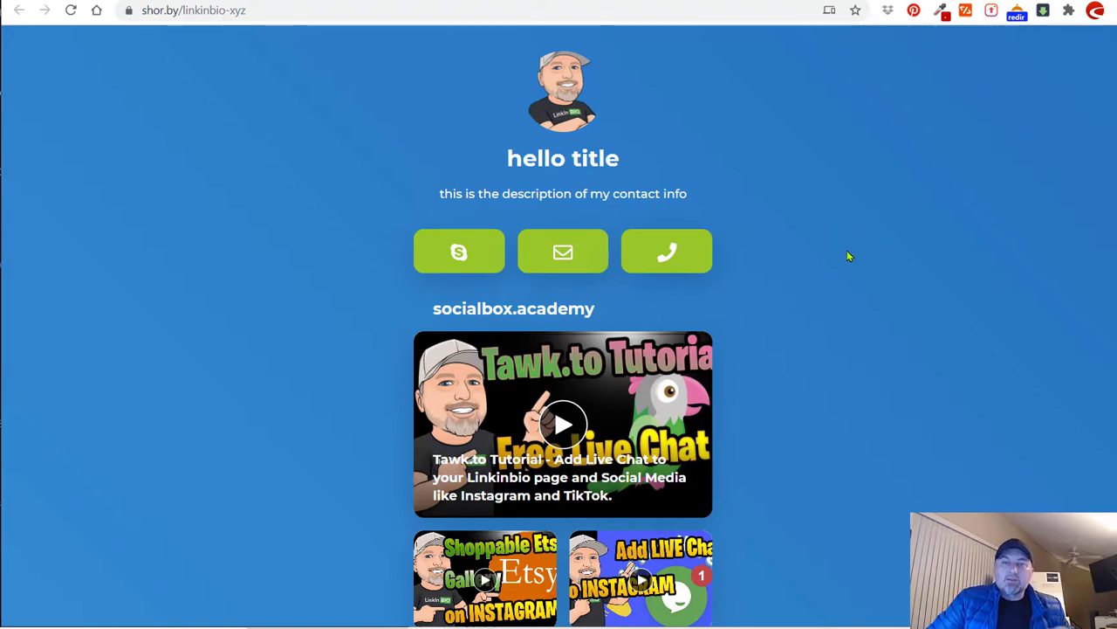
scroll(846, 256, "down", 2)
scroll(882, 252, "up", 2)
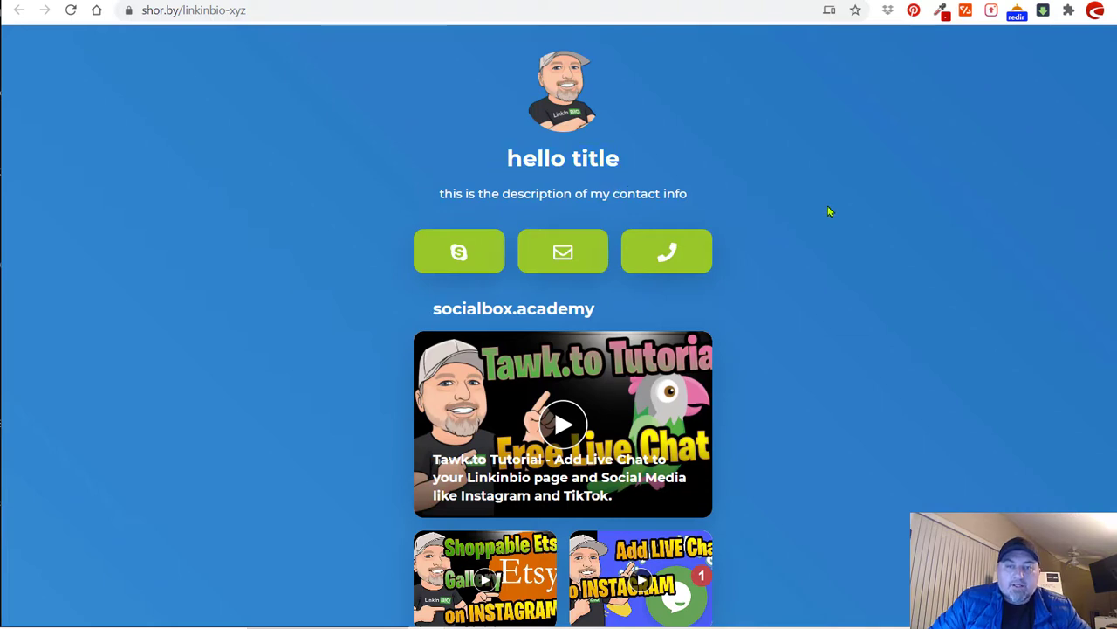
scroll(446, 196, "down", 1)
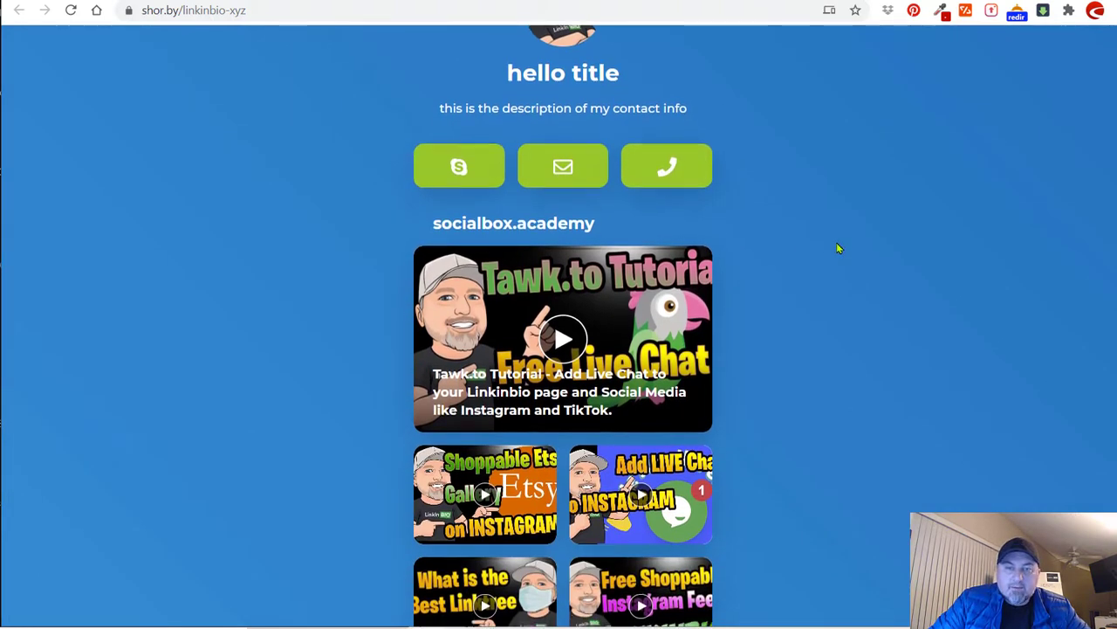
scroll(614, 160, "down", 2)
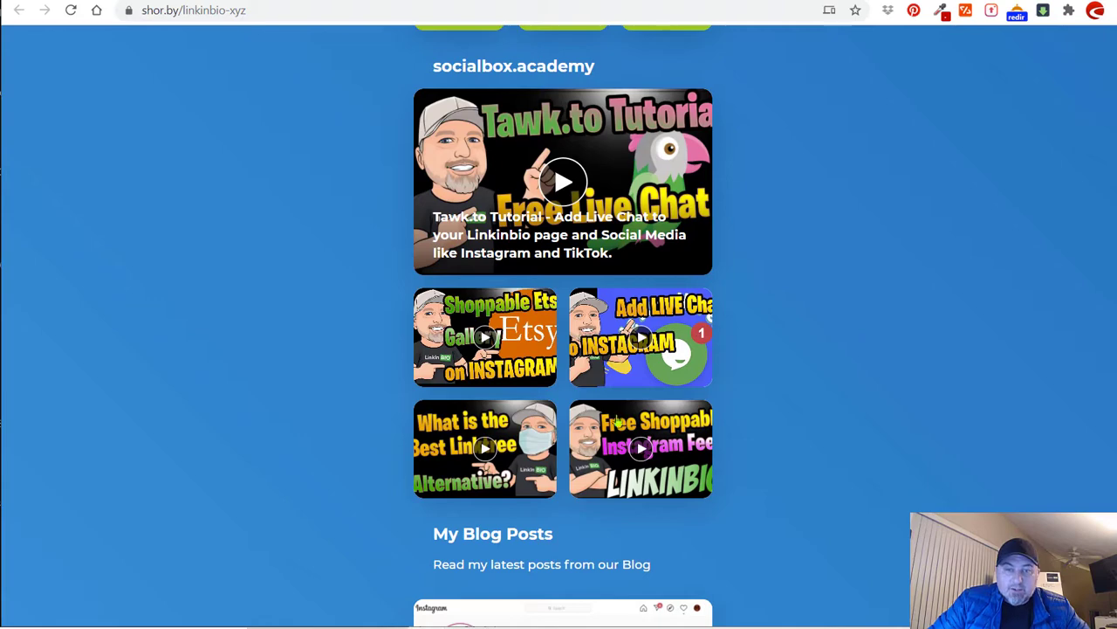
scroll(906, 253, "down", 3)
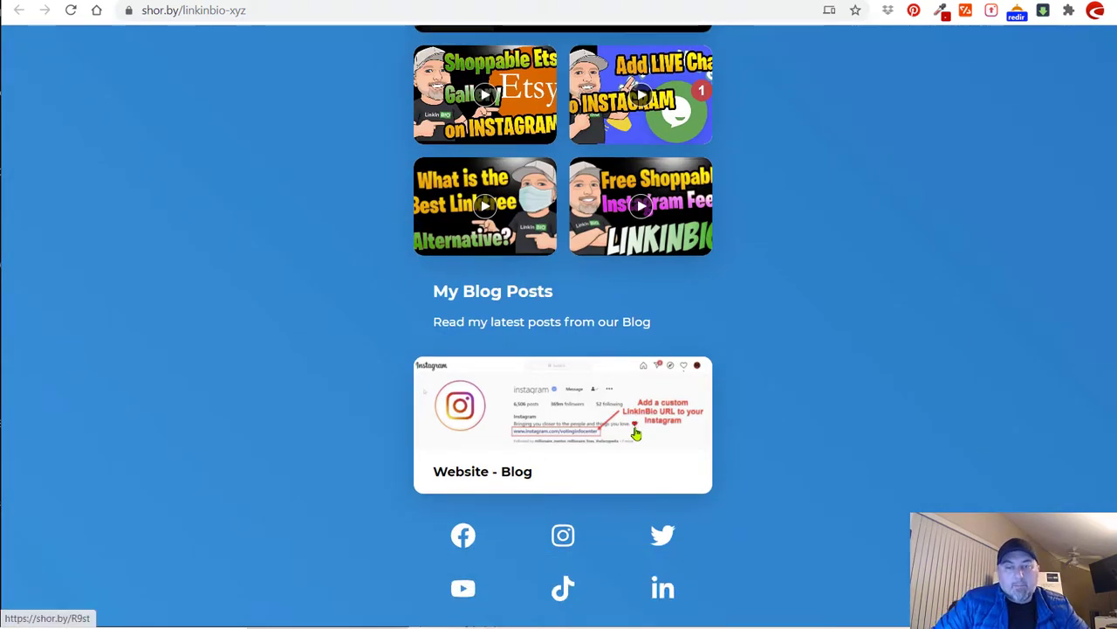
scroll(698, 529, "down", 1)
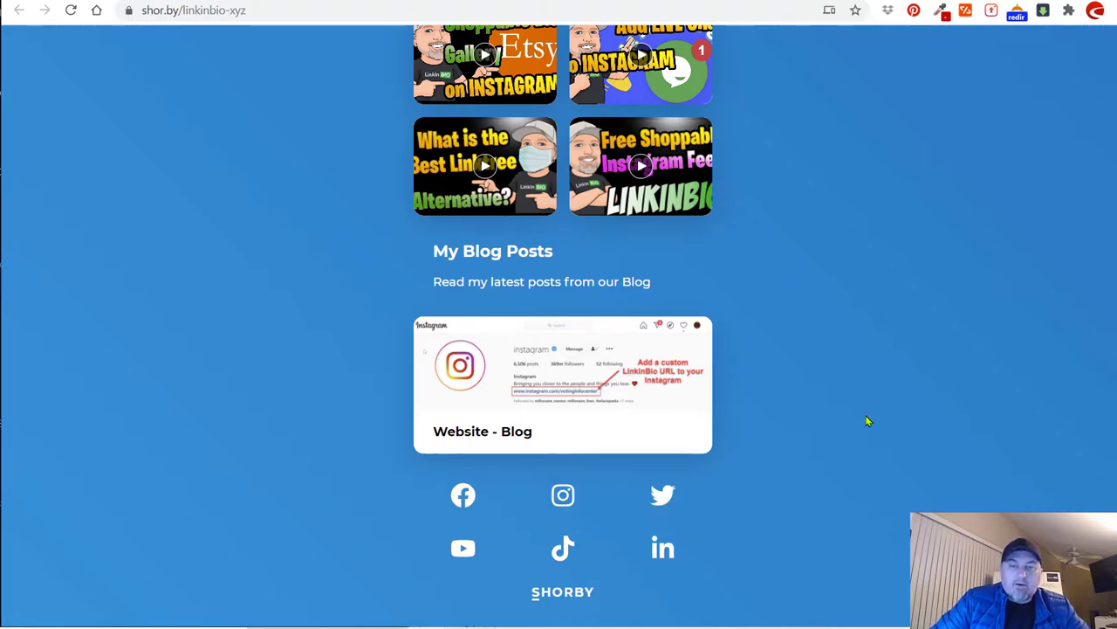
scroll(867, 421, "up", 6)
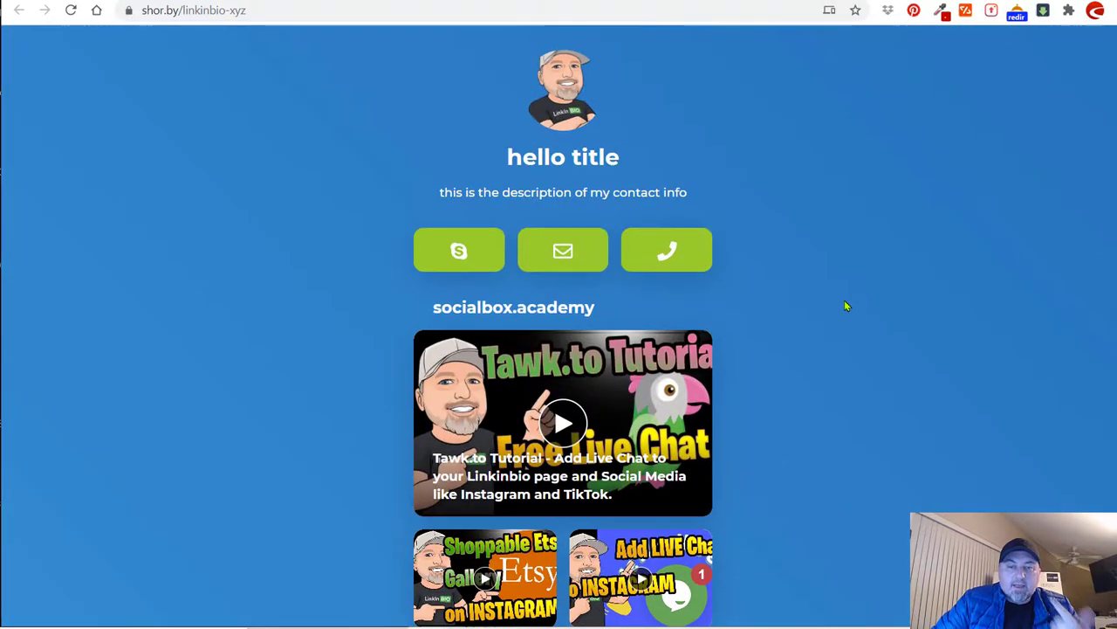
scroll(846, 307, "down", 5)
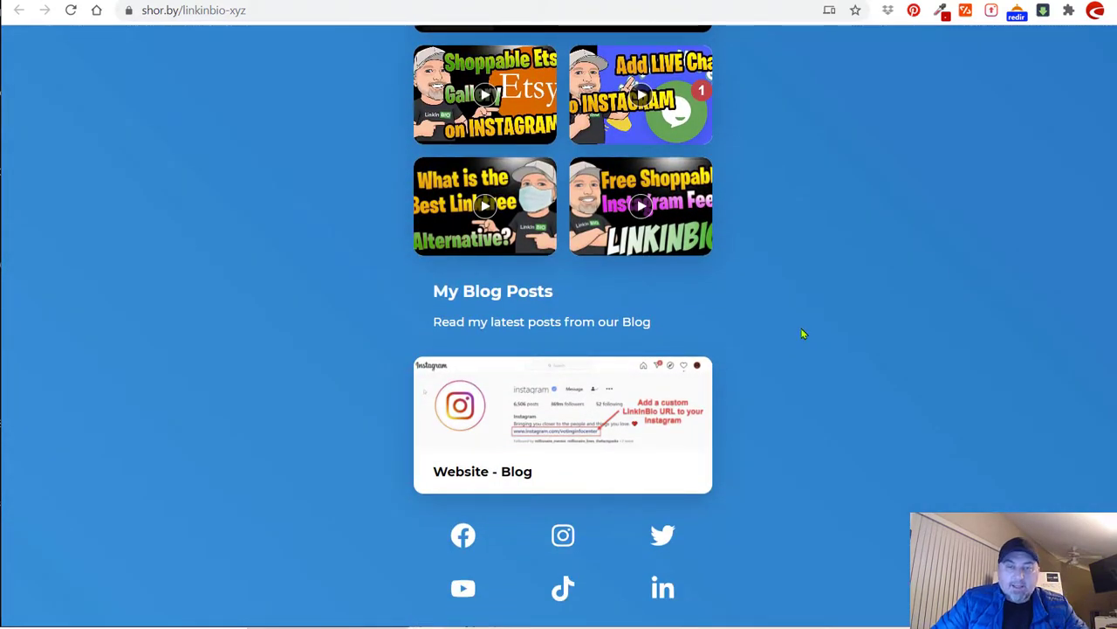
scroll(805, 351, "down", 1)
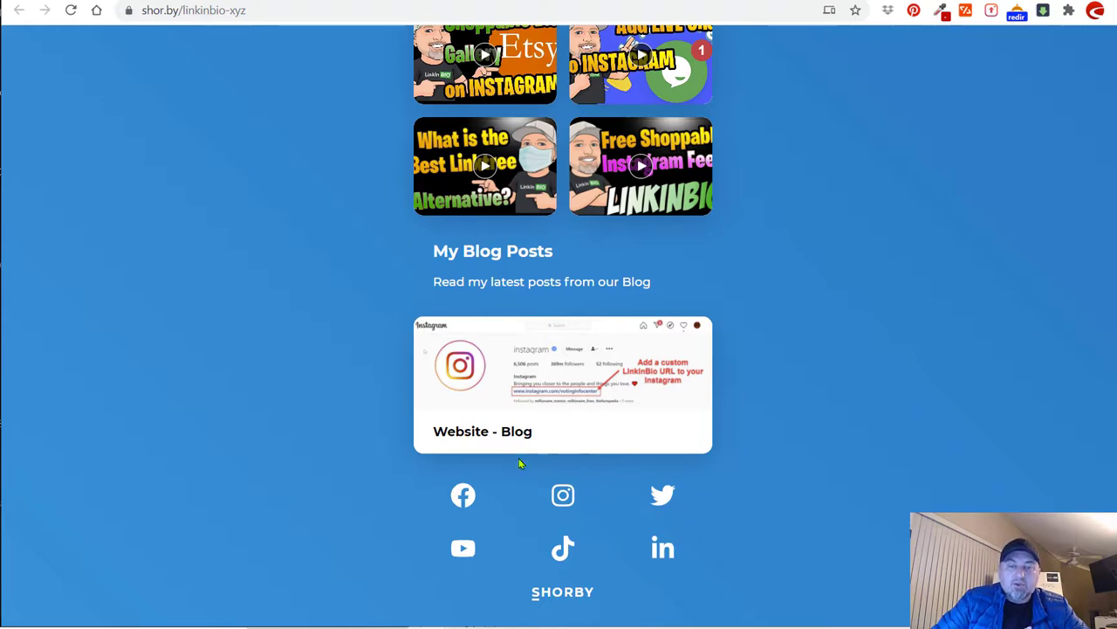
scroll(761, 491, "up", 5)
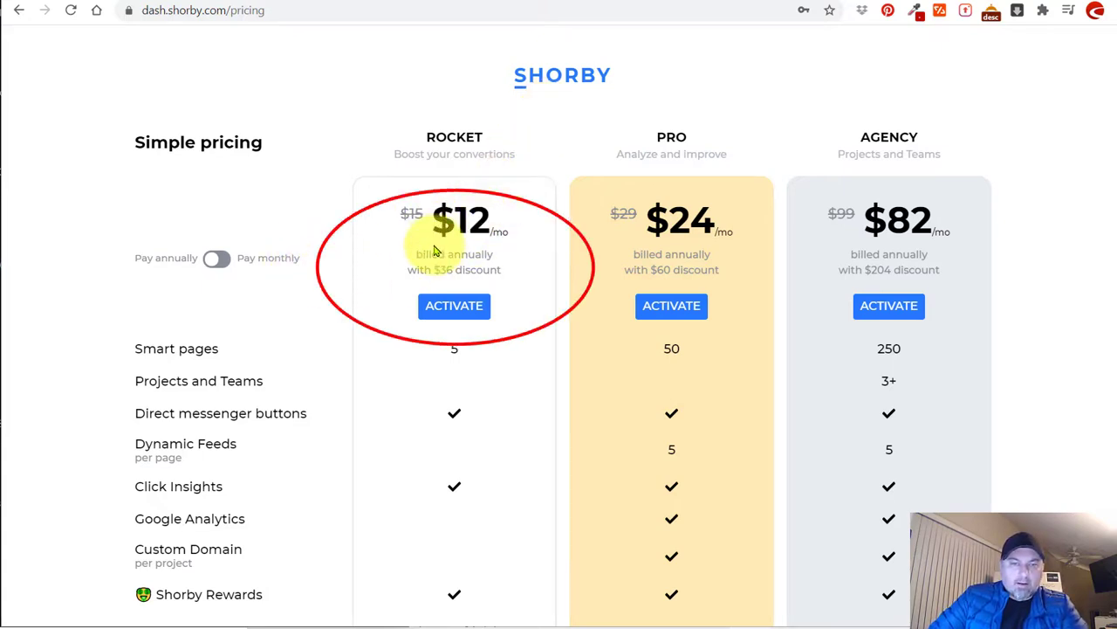
Switch pricing to monthly billing ($15, $29, $99 per month) and highlight the $15 Rocket price.
left_click(218, 262)
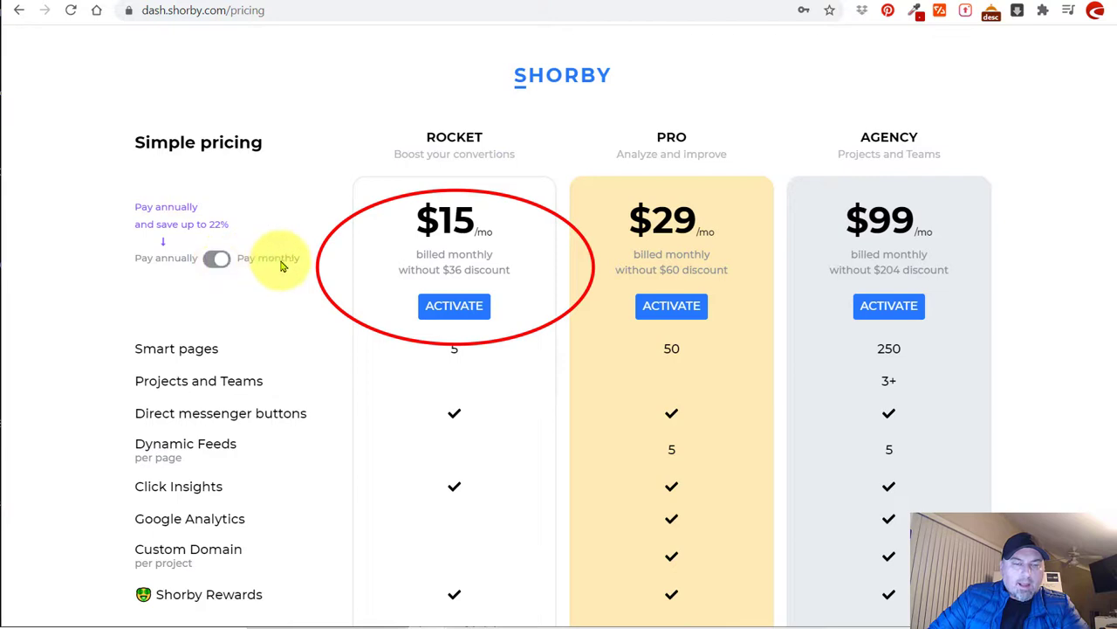
left_click_drag(476, 225, 411, 212)
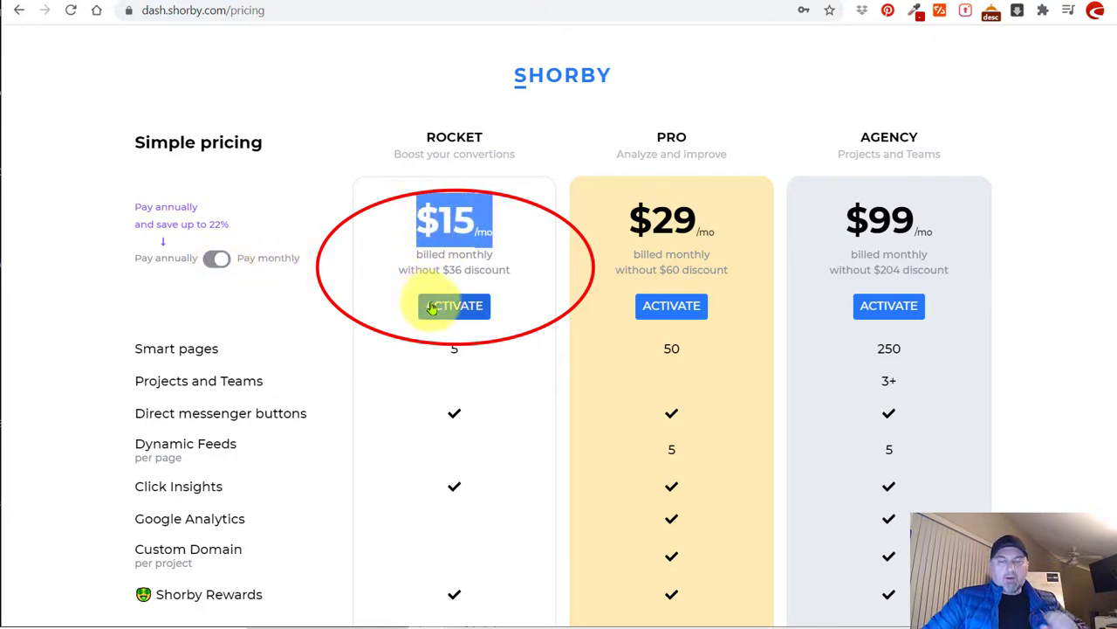
left_click(515, 245)
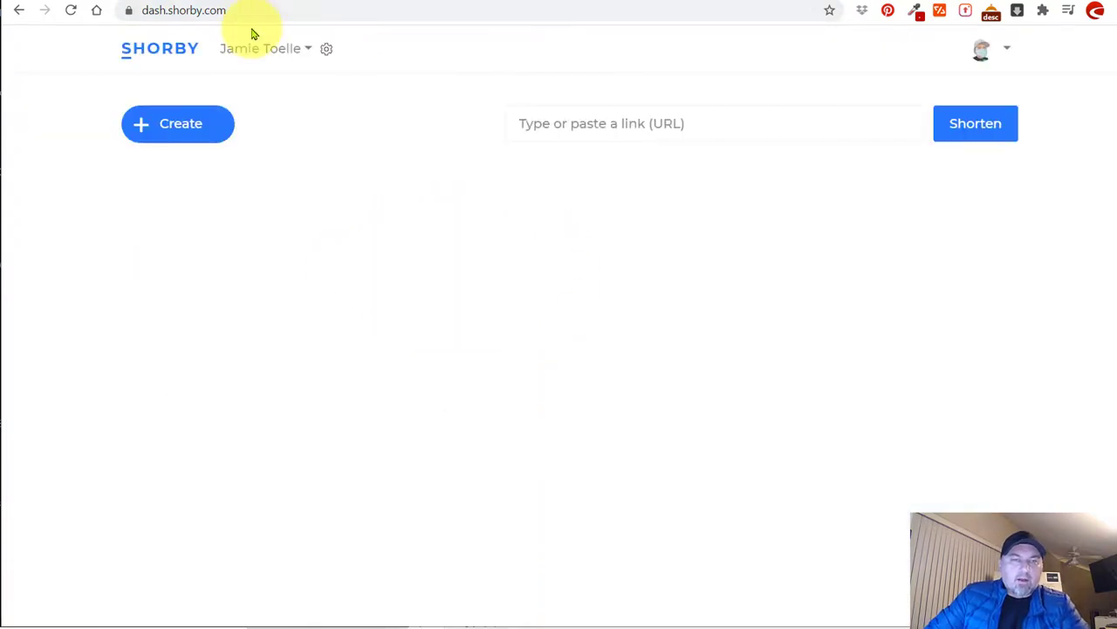
Create a new Smart Page and open the profile picture upload dialog from its camera icon.
left_click(212, 124)
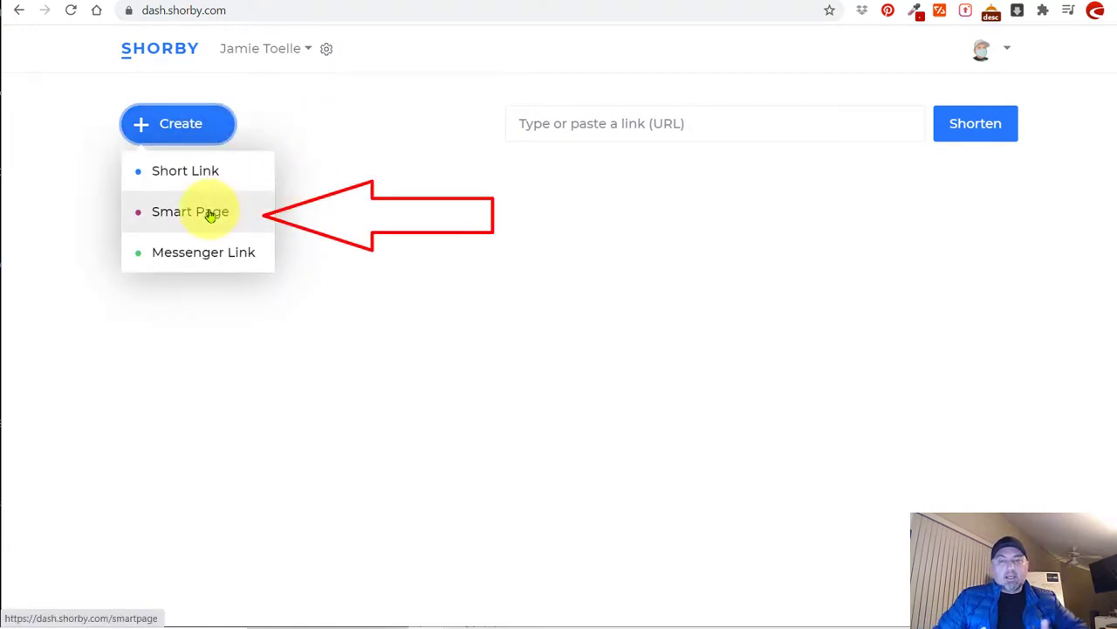
left_click(210, 215)
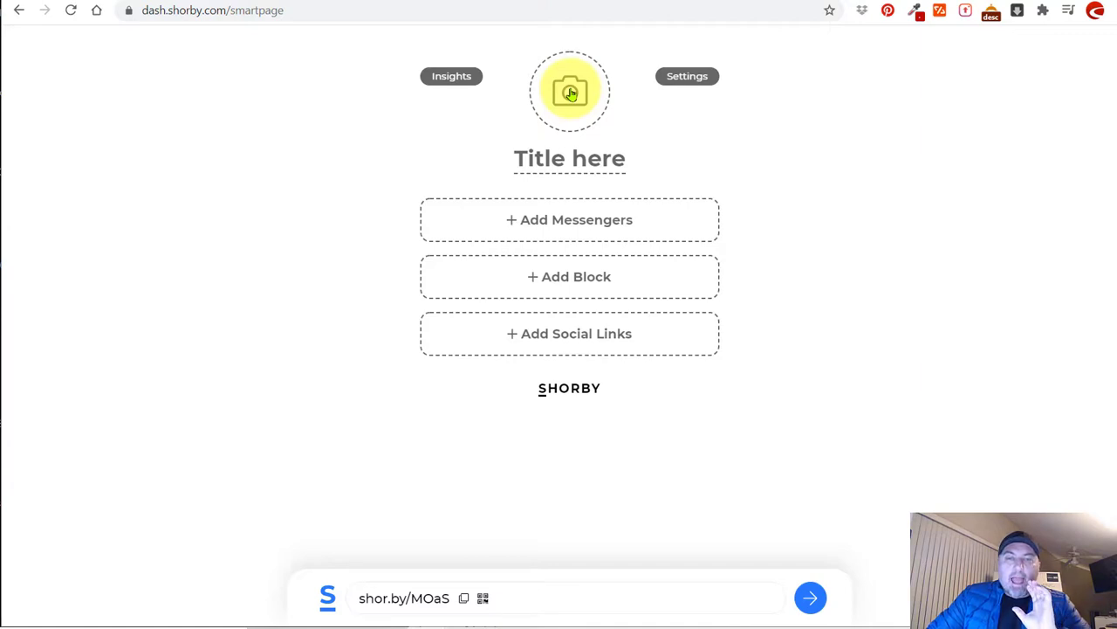
left_click(570, 93)
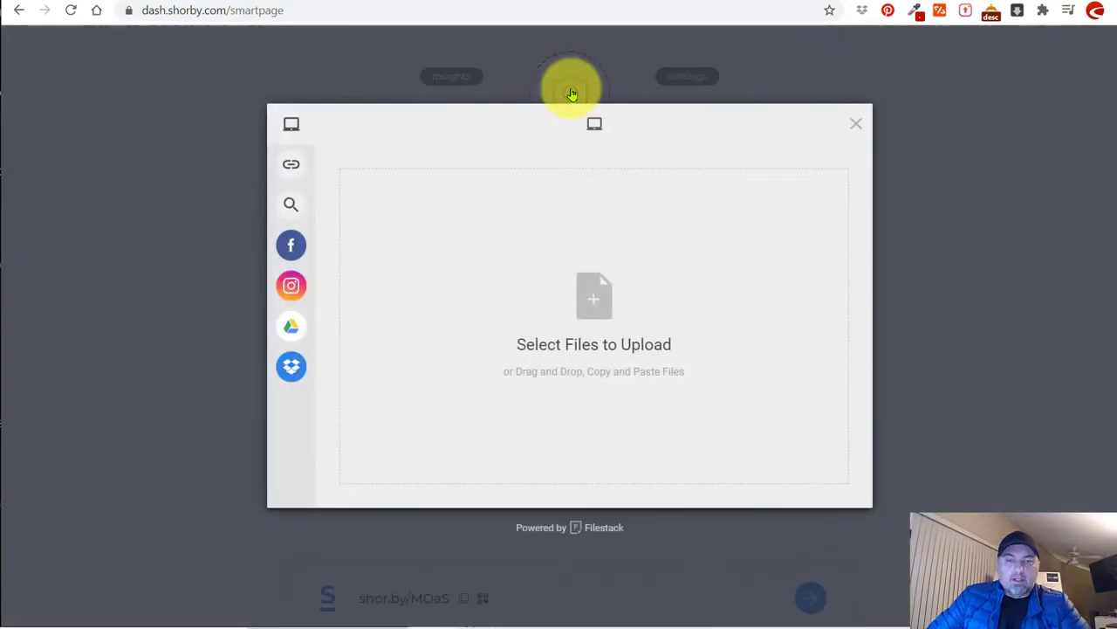
left_click(589, 297)
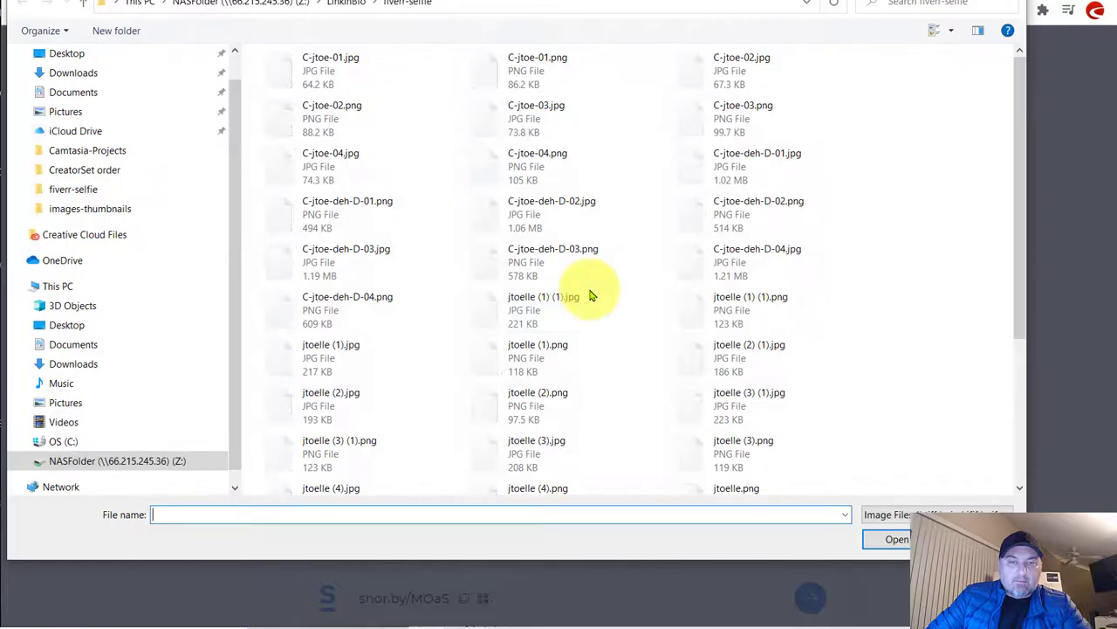
left_click(371, 219)
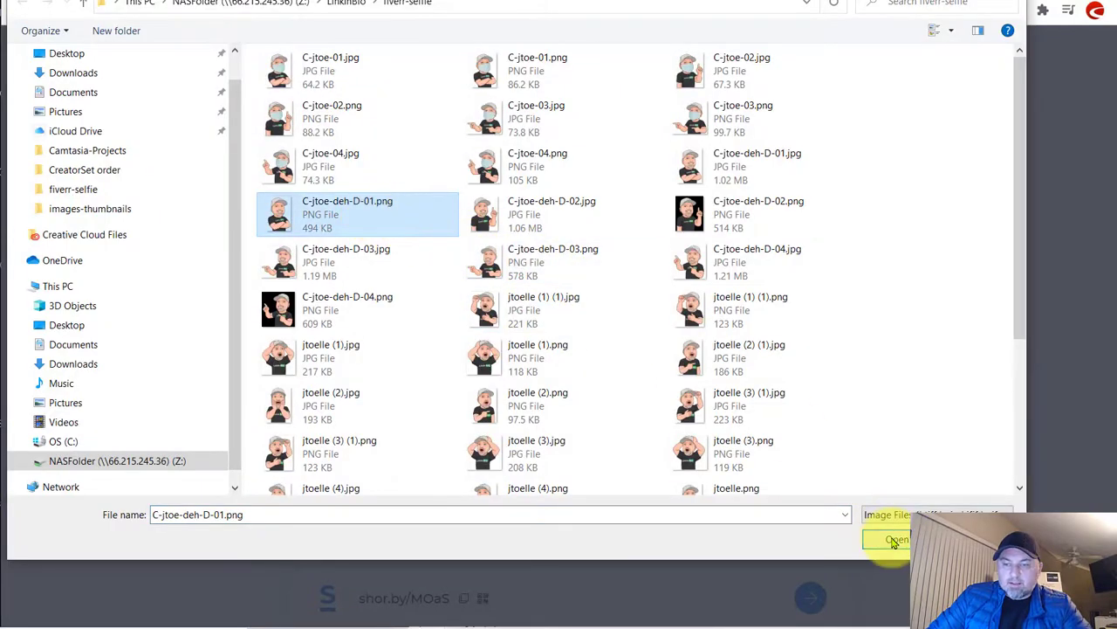
left_click(891, 539)
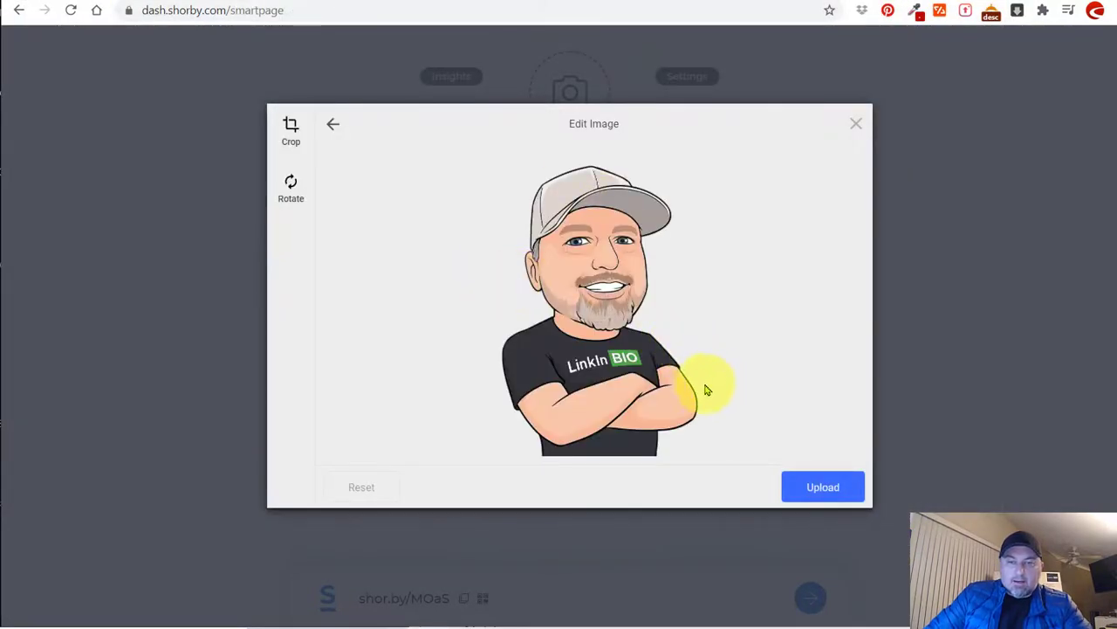
left_click(817, 488)
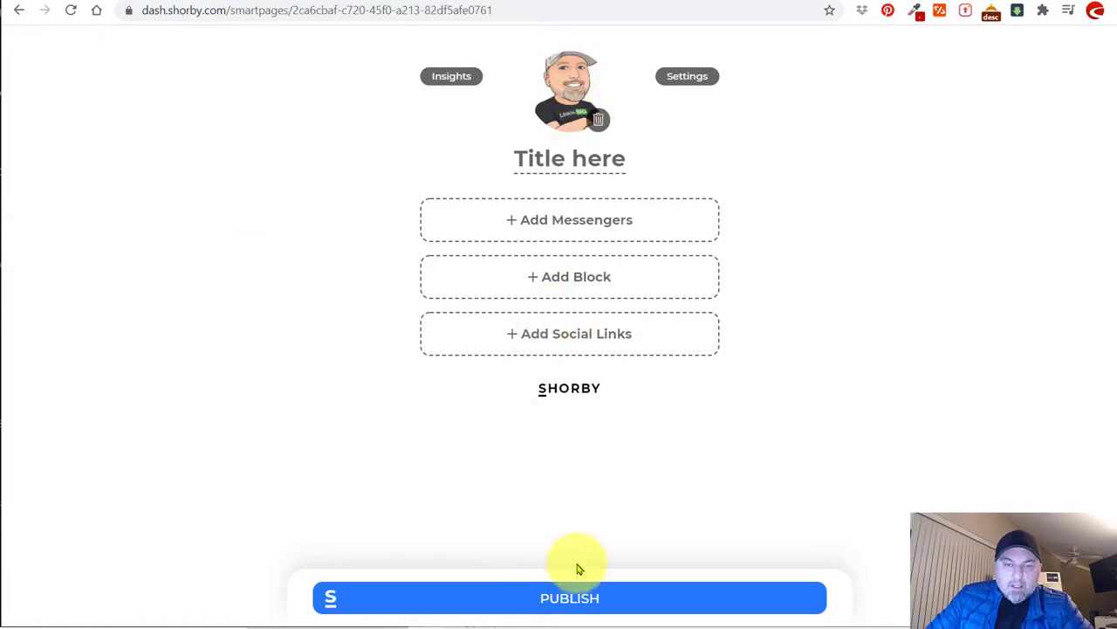
Publish the Smart Page and reload the live page at shor.by/MOaS.
left_click(574, 599)
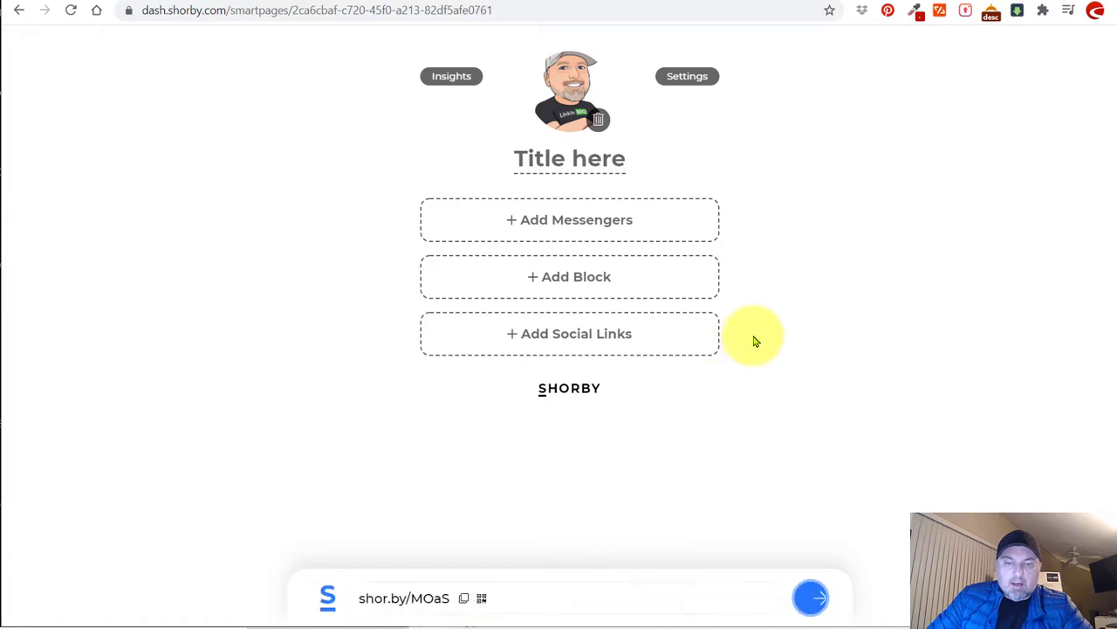
left_click(410, 4)
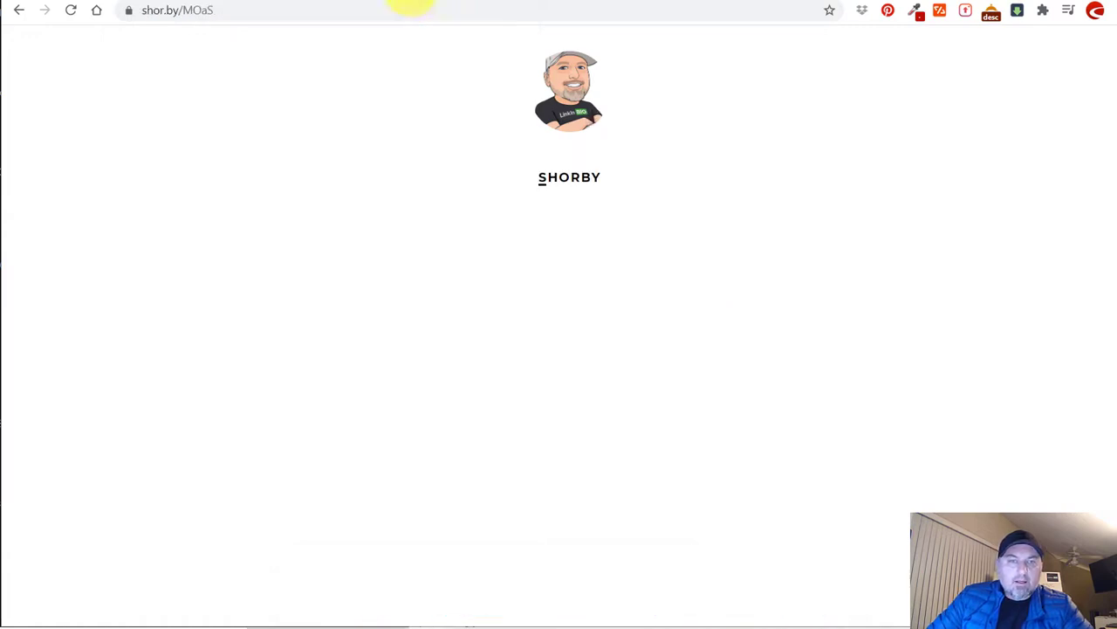
left_click(70, 10)
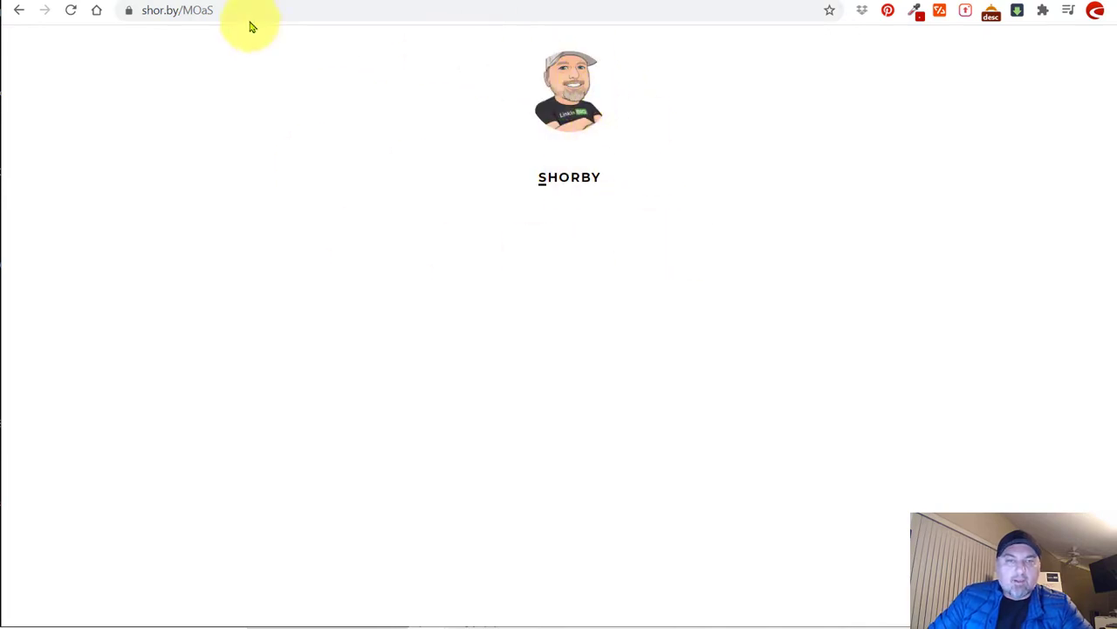
Back in the editor, review the available block types and switch to the LinkInBio socials spreadsheet.
left_click(252, 4)
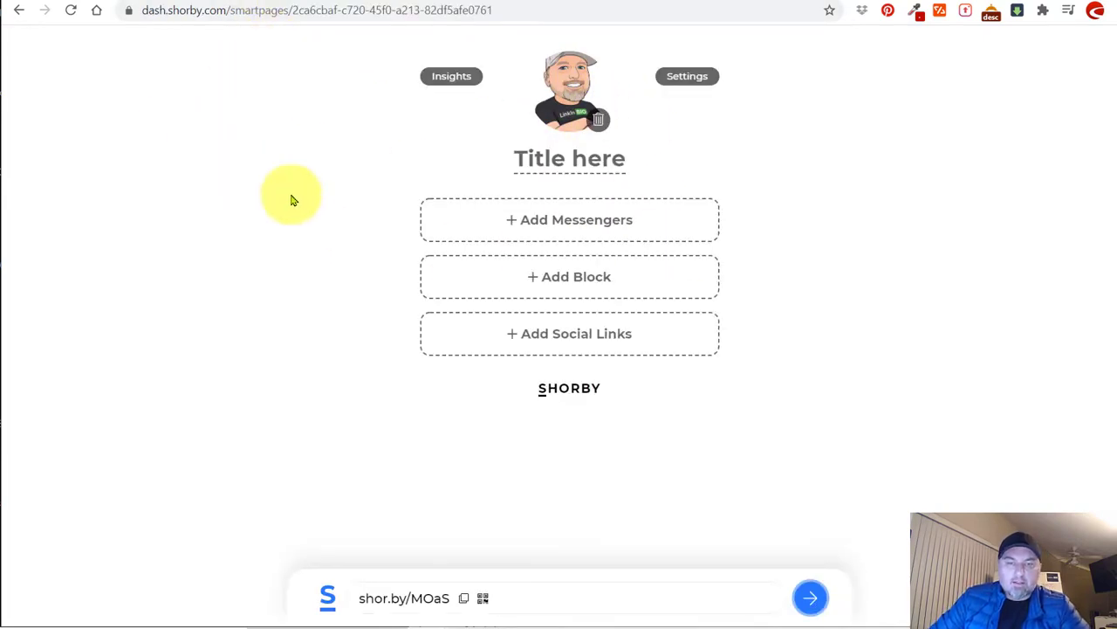
left_click(586, 281)
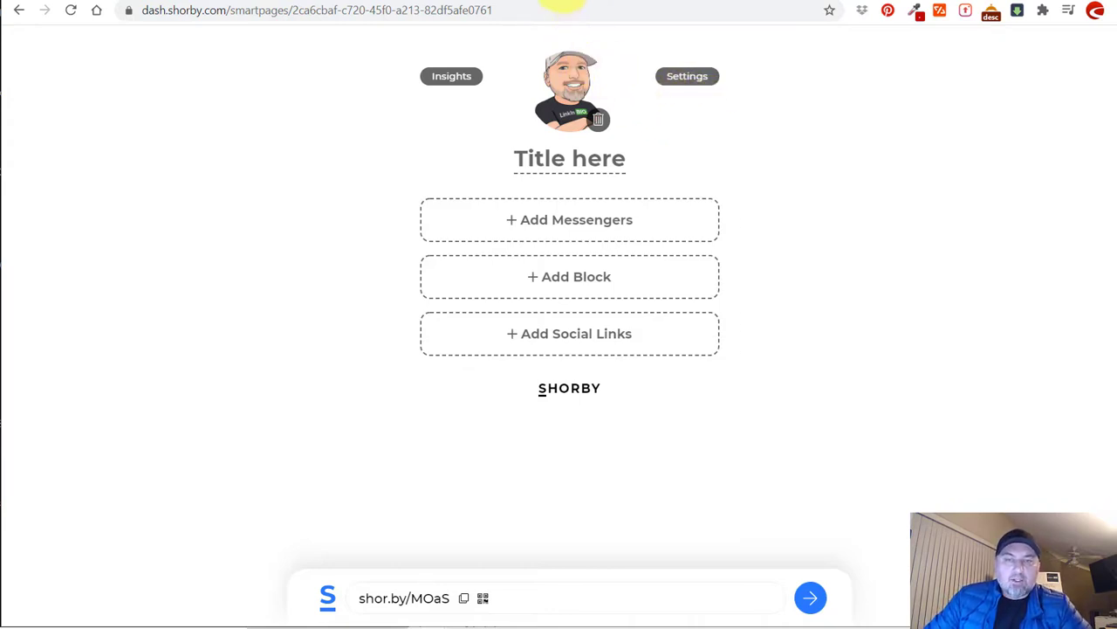
left_click(537, 2)
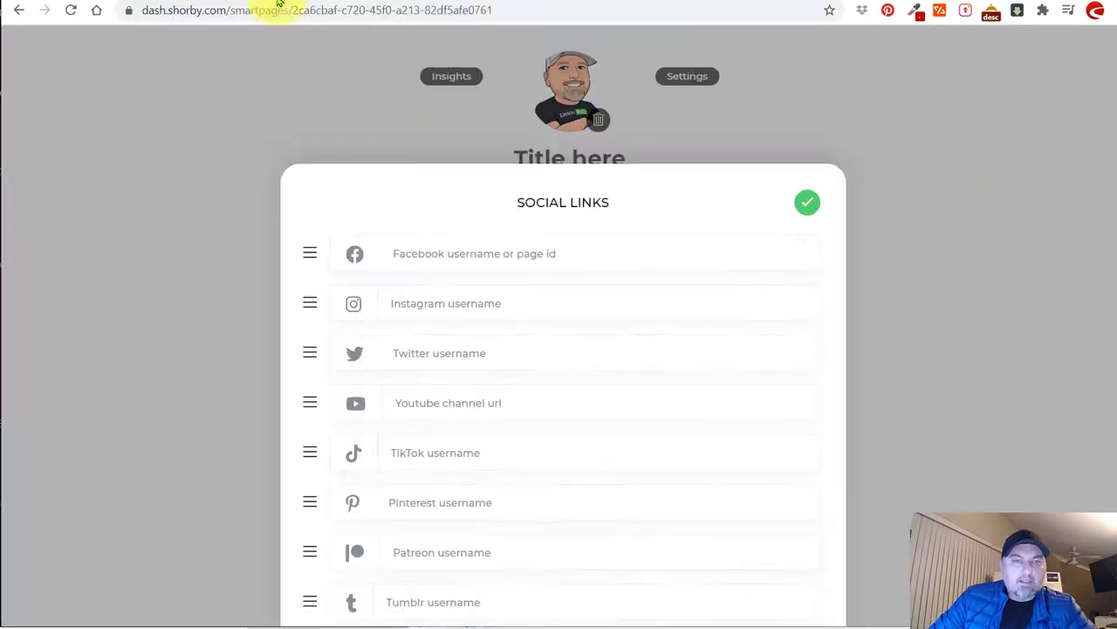
Enter the Facebook username in Social Links, save, and republish the page.
left_click(448, 250)
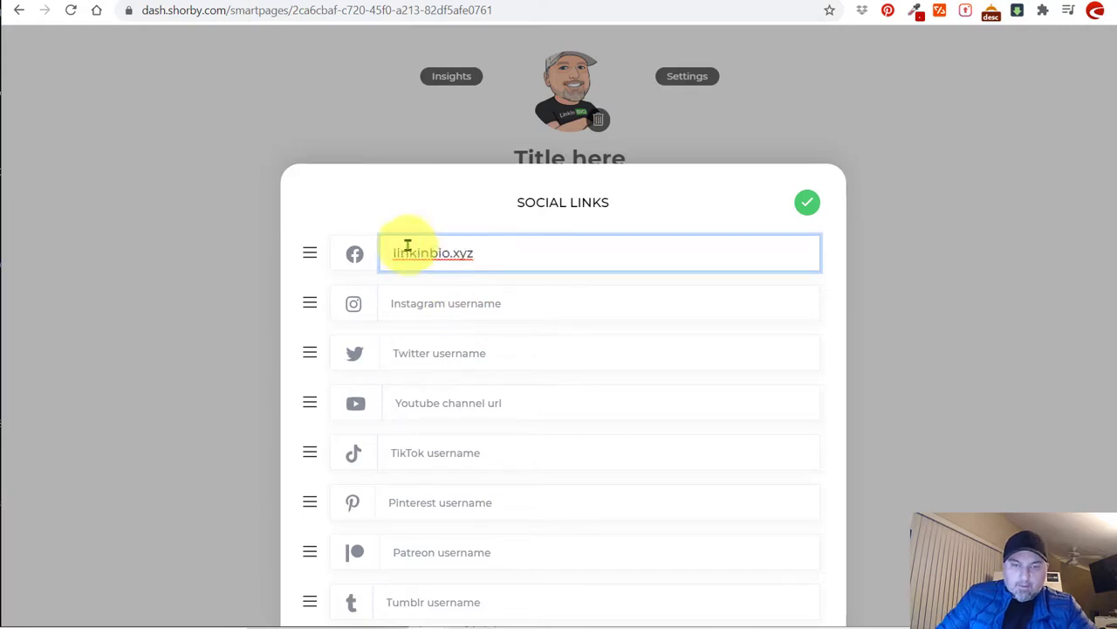
scroll(536, 249, "down", 1)
scroll(576, 240, "up", 1)
left_click(807, 207)
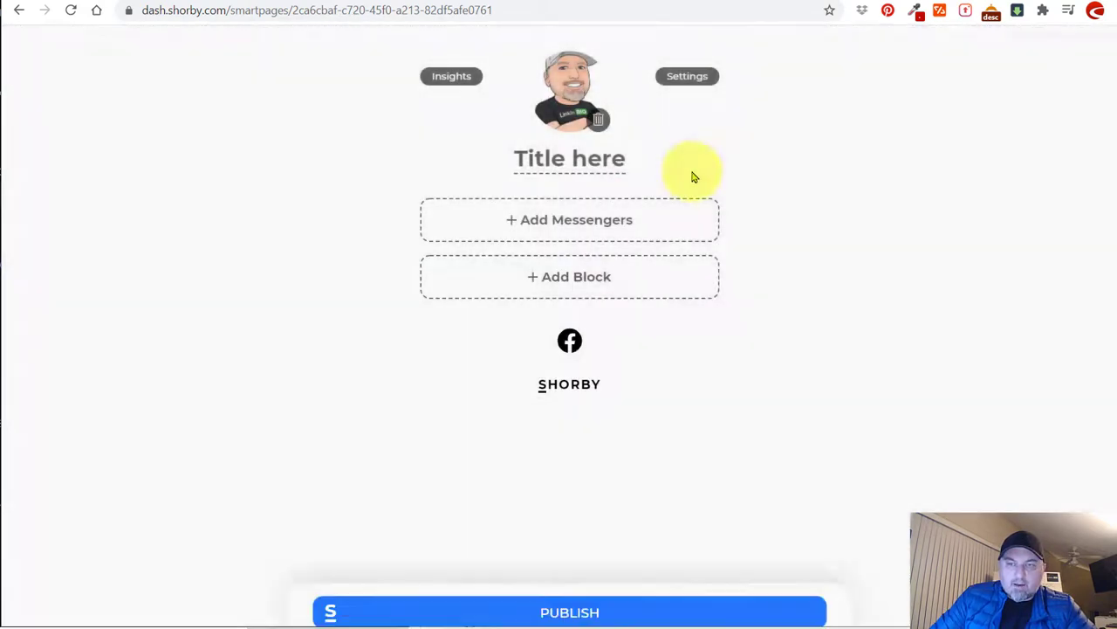
left_click(567, 600)
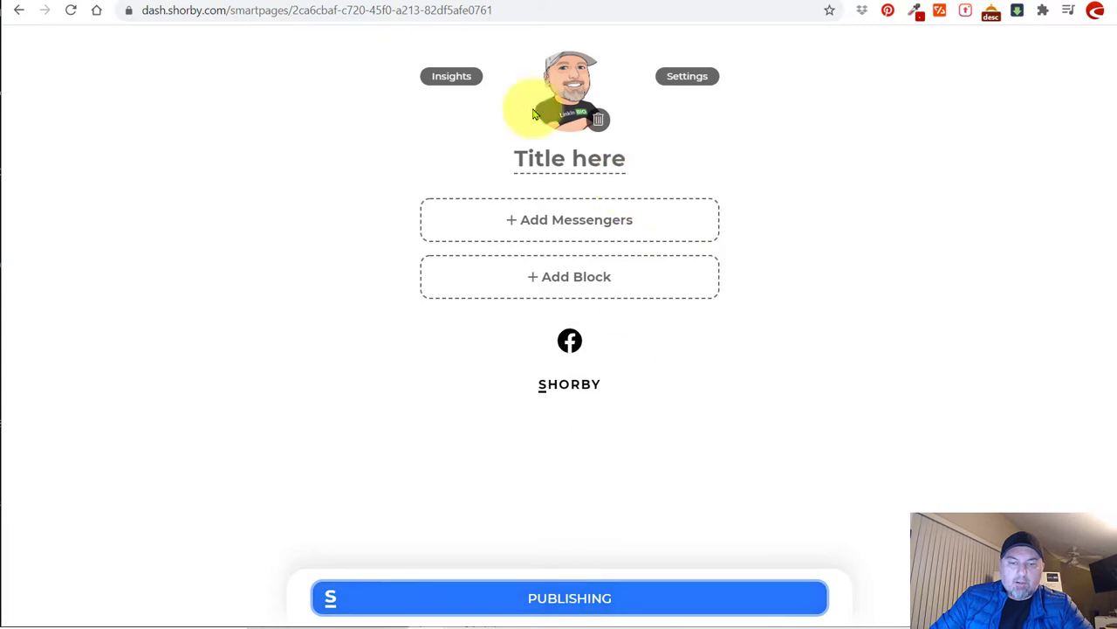
Open shor.by/MOaS, reload it to confirm the Facebook icon, then return to the editor.
left_click(399, 9)
type("shor.by/MOaS")
key("Return")
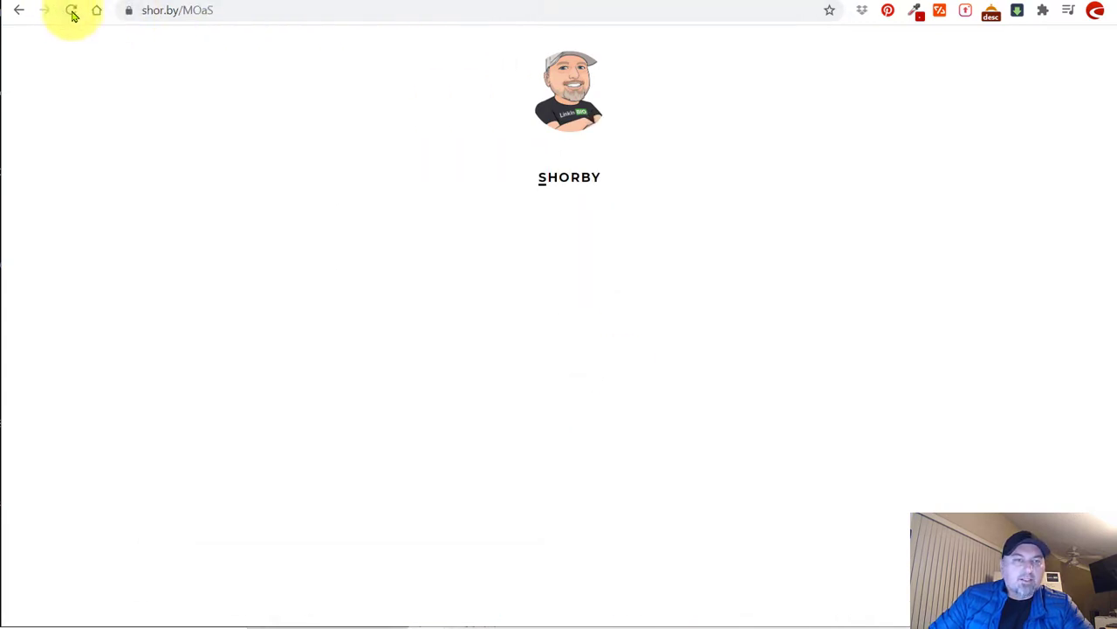
left_click(70, 10)
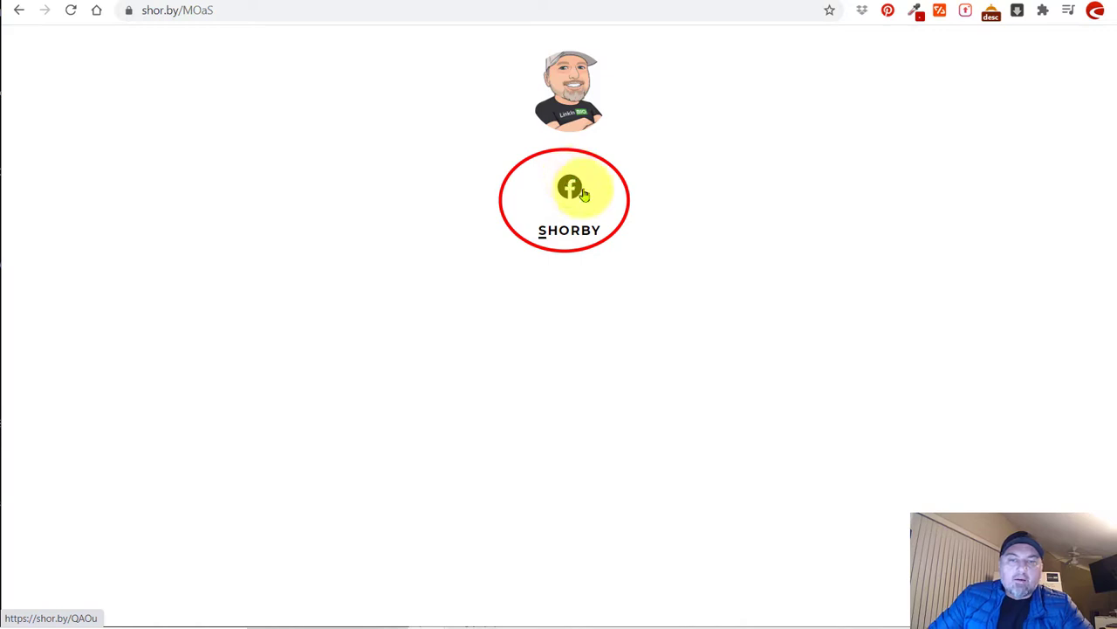
left_click(278, 4)
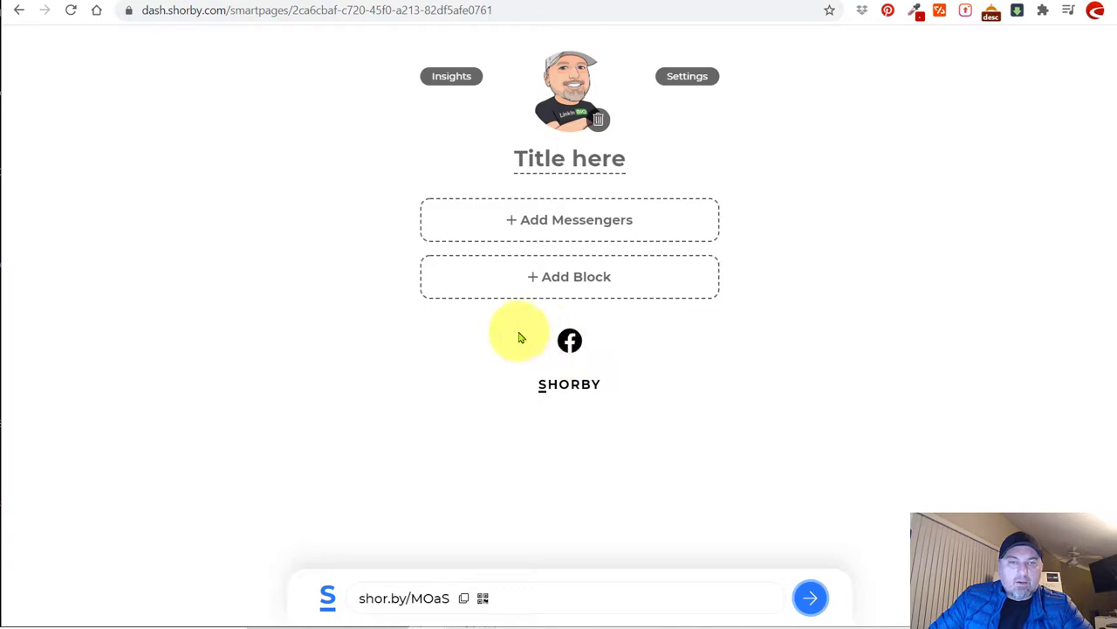
Review the YouTube, TikTok and LinkedIn social links, save them, and republish the page.
left_click(461, 324)
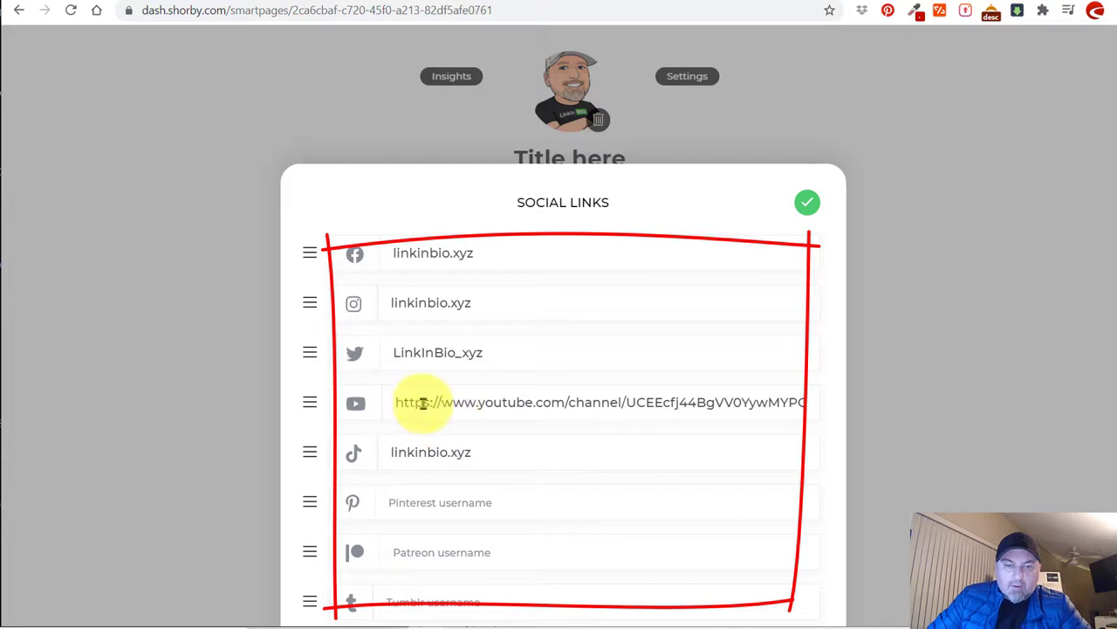
left_click(573, 402)
scroll(572, 401, "down", 2)
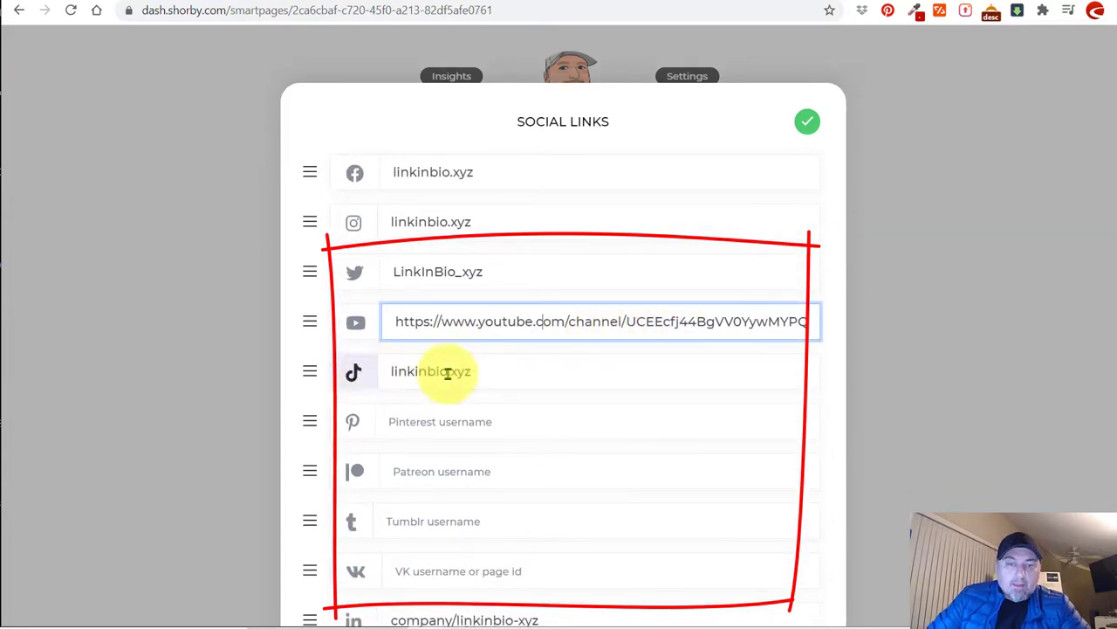
left_click(493, 371)
scroll(501, 369, "down", 1)
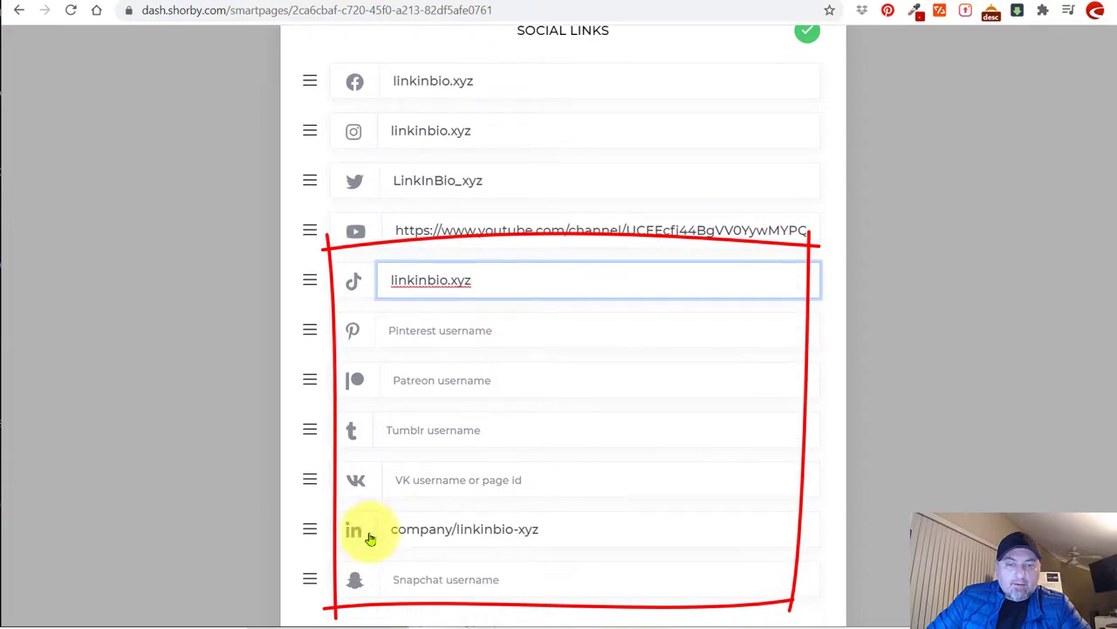
left_click(572, 530)
scroll(541, 481, "up", 3)
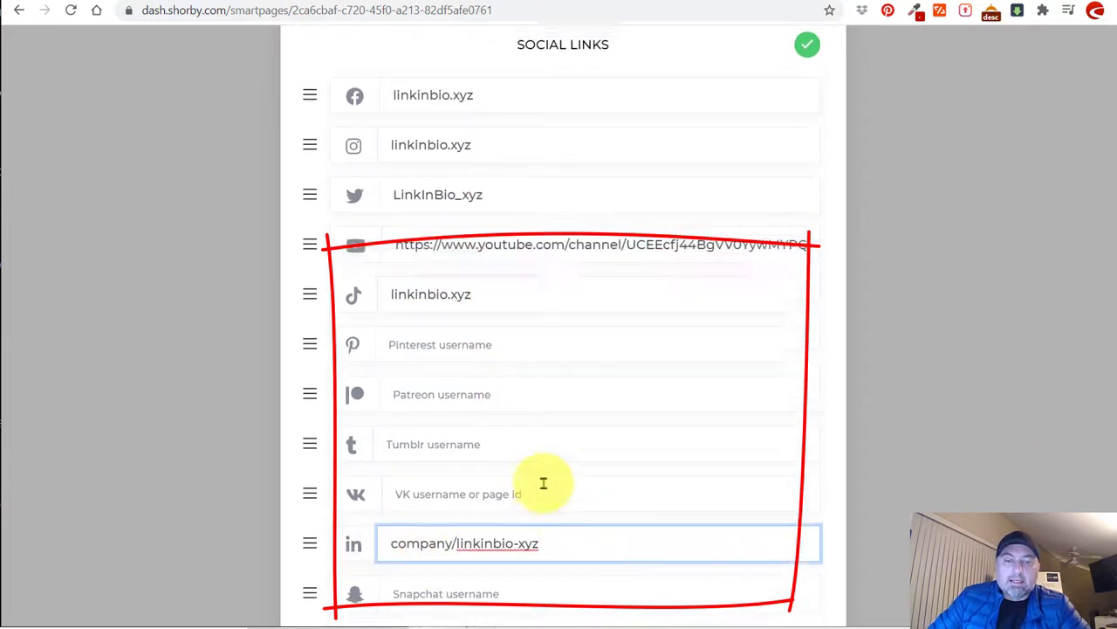
left_click(802, 210)
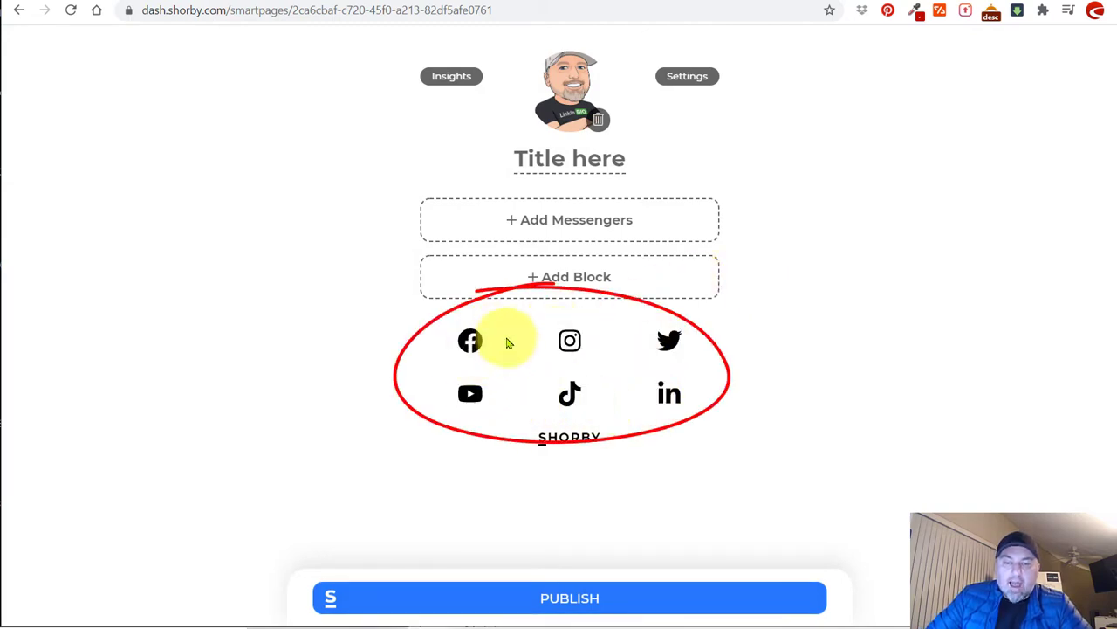
left_click(565, 596)
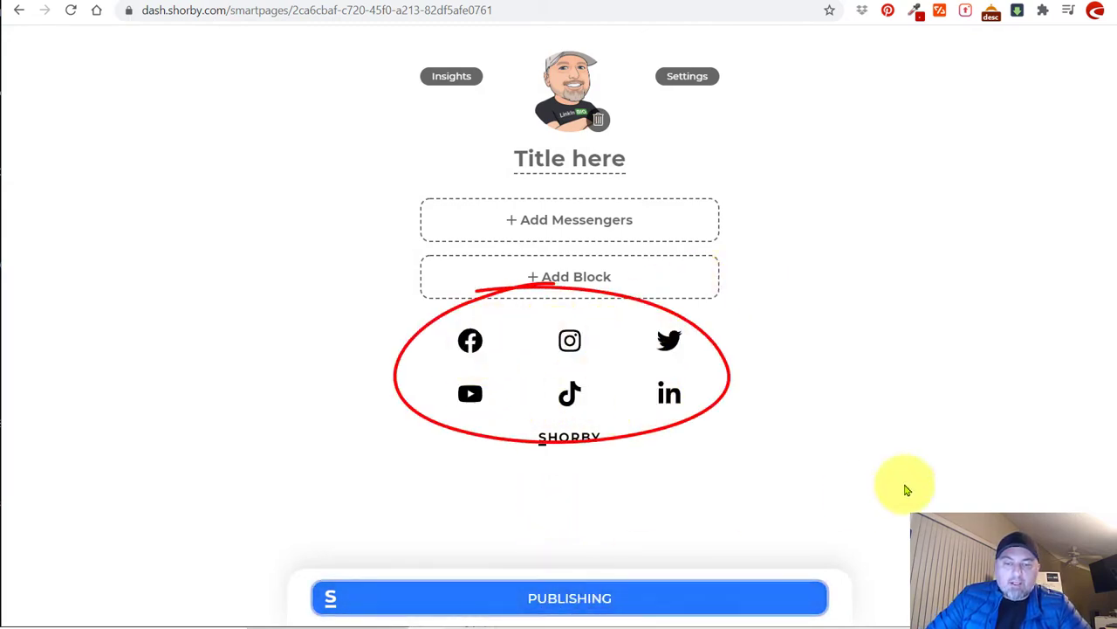
Open shor.by/MOaS, reload to see the avatar with all six social icons, then return to the editor.
left_click(350, 10)
type("shor.by/MOaS")
key("Return")
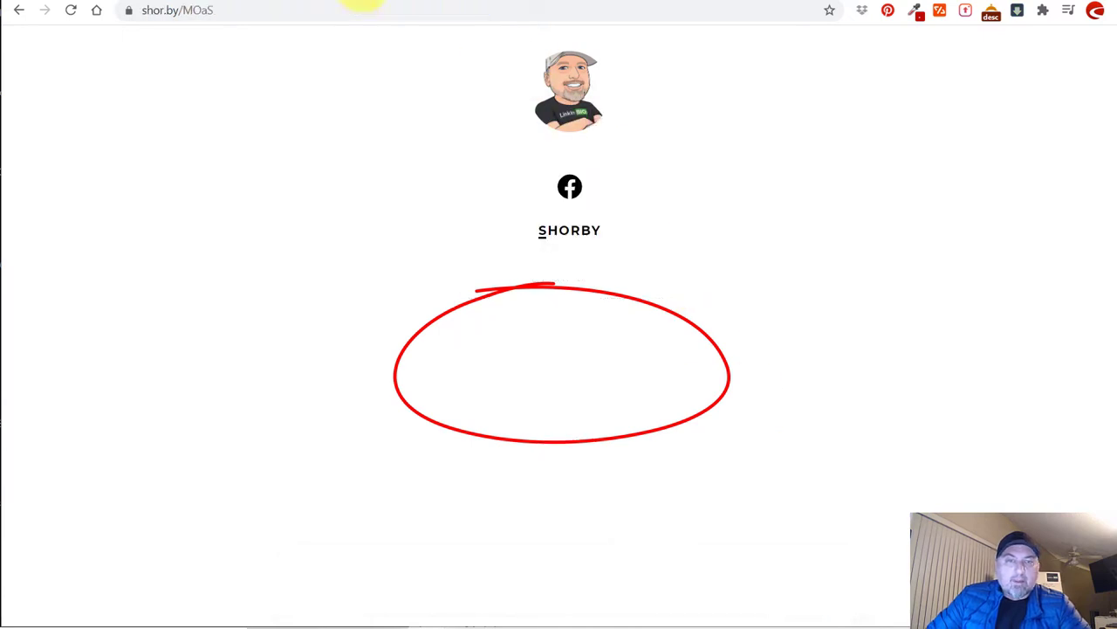
left_click(70, 11)
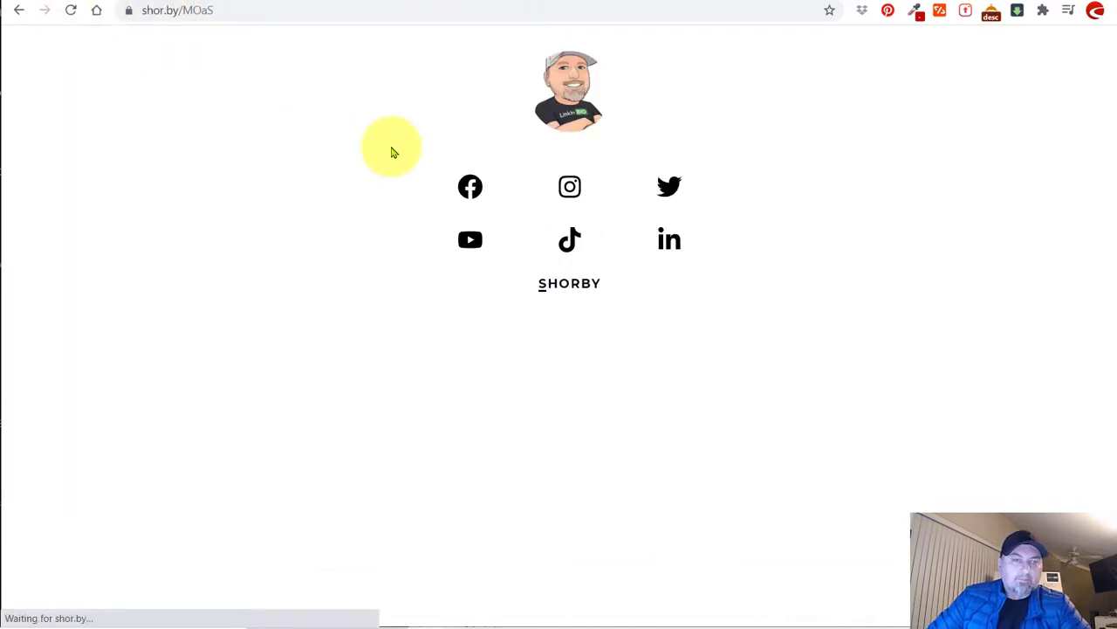
left_click(287, 10)
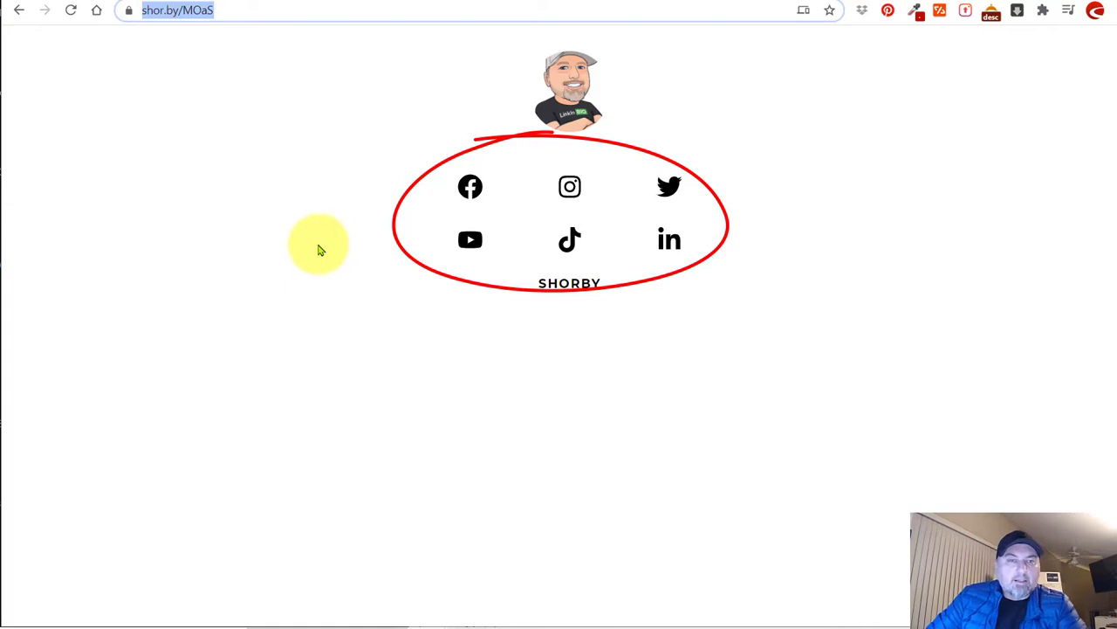
left_click(19, 10)
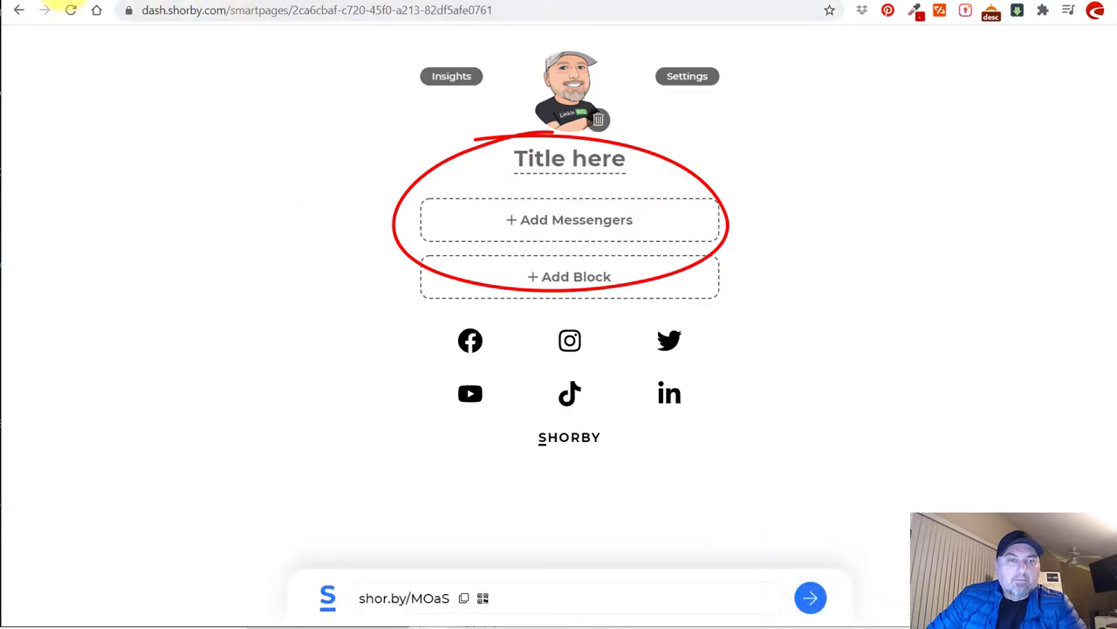
In Settings, expand Theme and try dark blue and purple-magenta backgrounds.
left_click(692, 77)
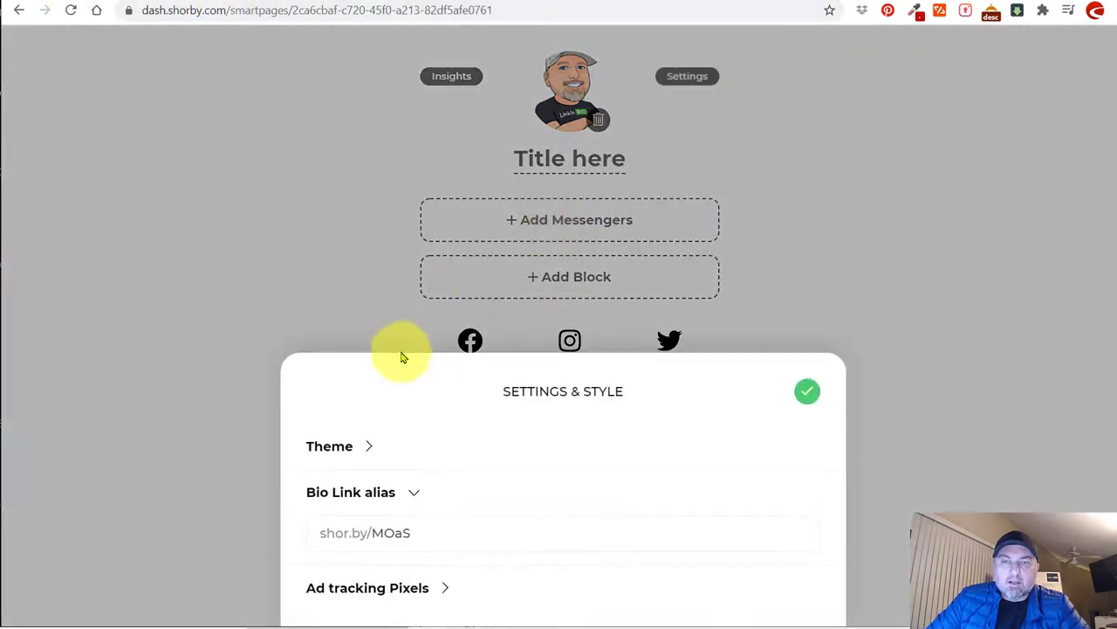
left_click(367, 445)
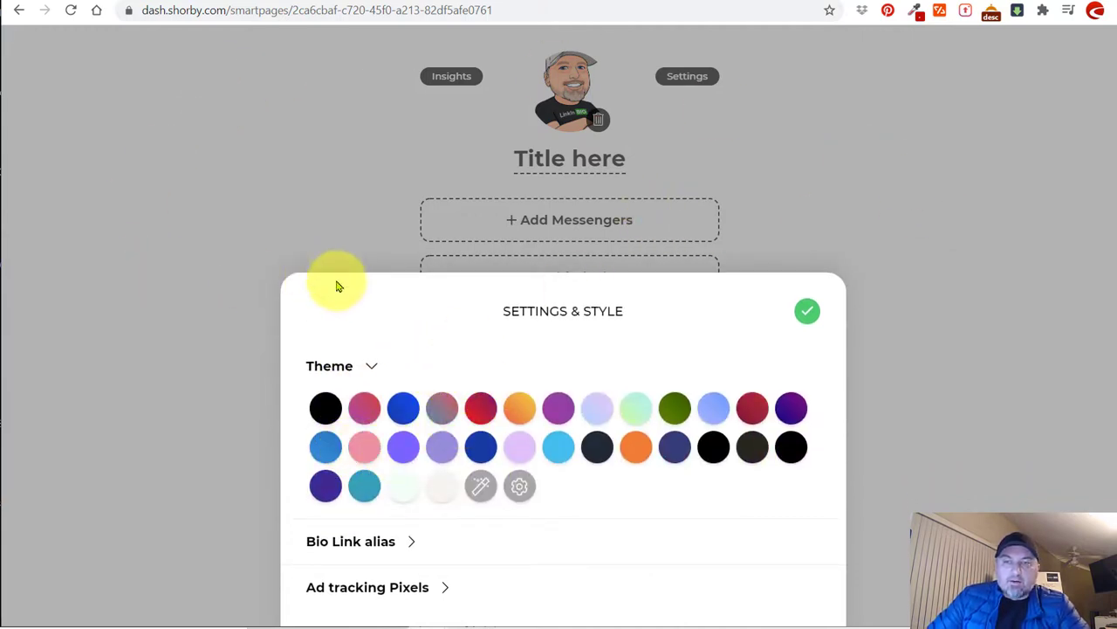
left_click(400, 407)
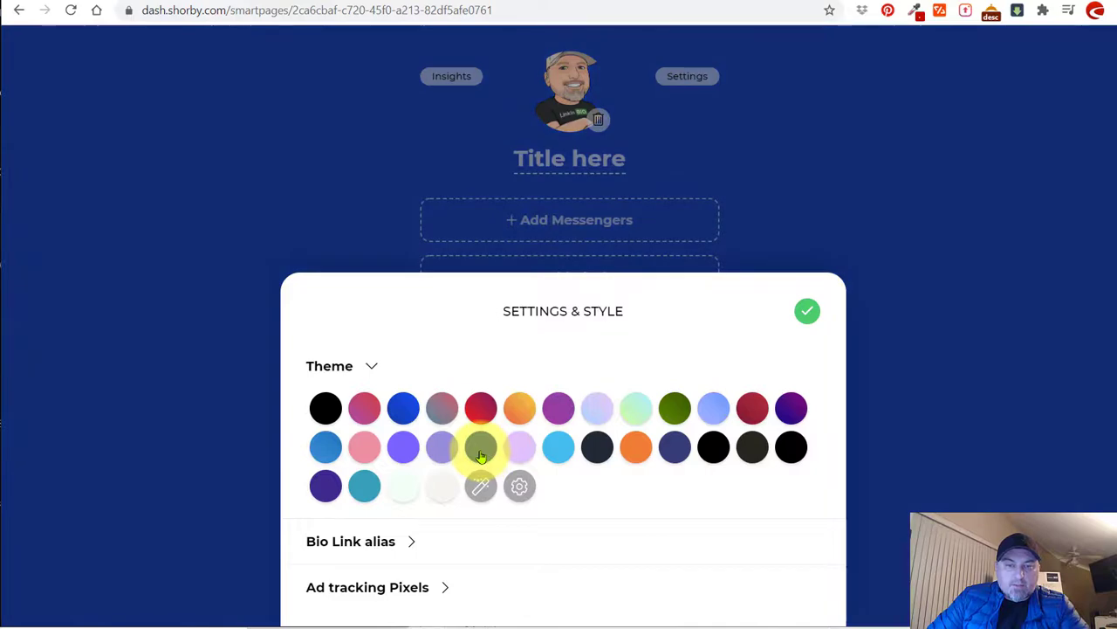
left_click(713, 408)
left_click(791, 408)
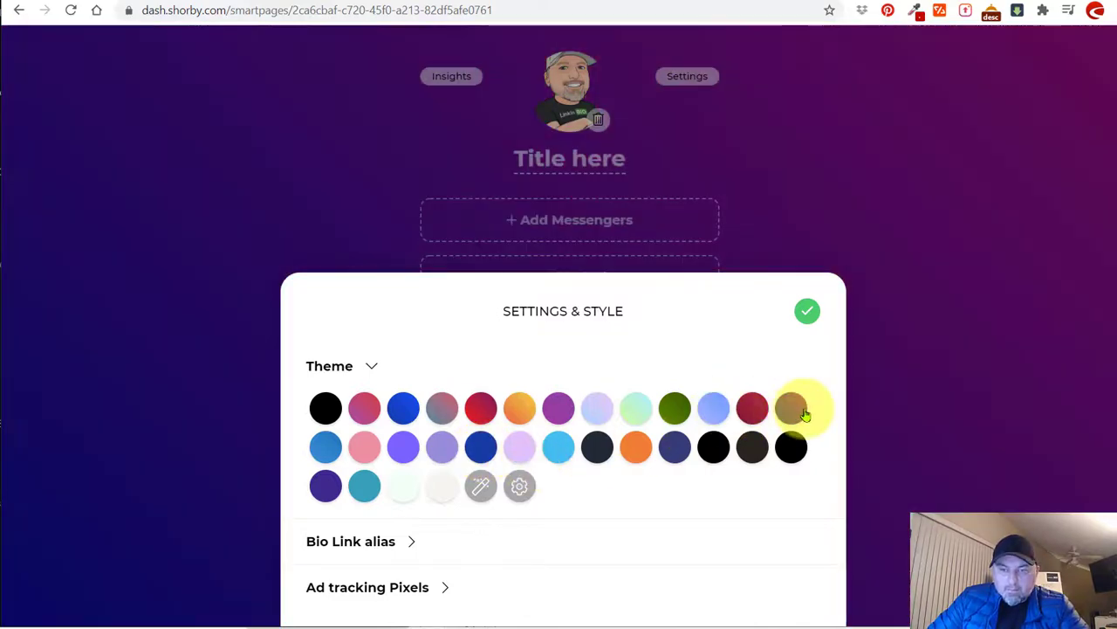
Try orange and navy backgrounds, then settle on the lighter blue theme.
left_click(780, 461)
left_click(752, 447)
left_click(713, 447)
left_click(635, 447)
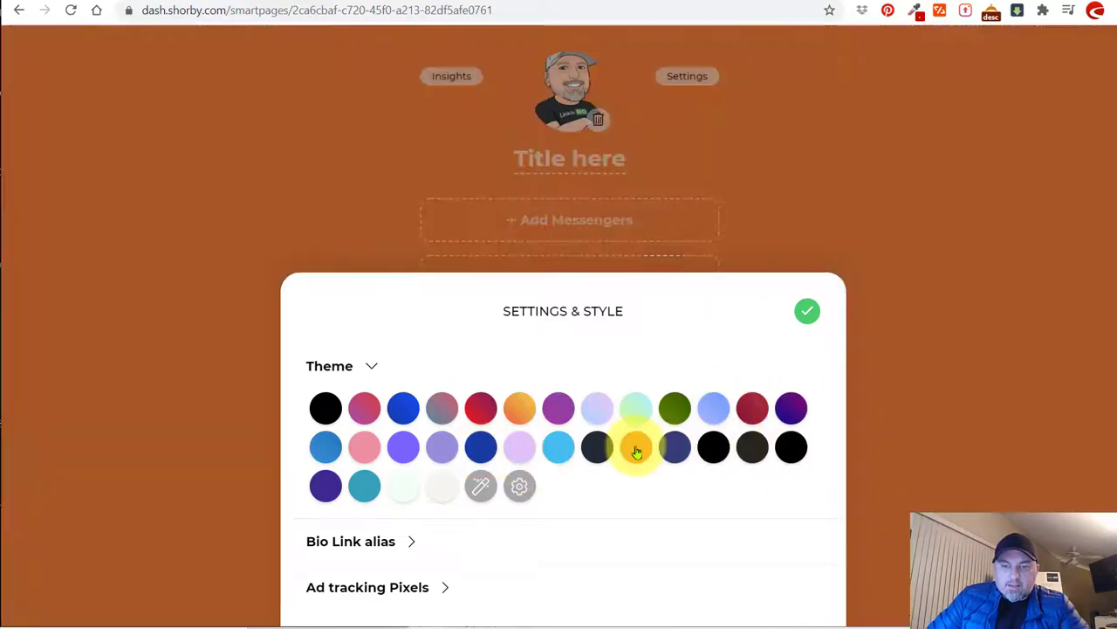
left_click(597, 447)
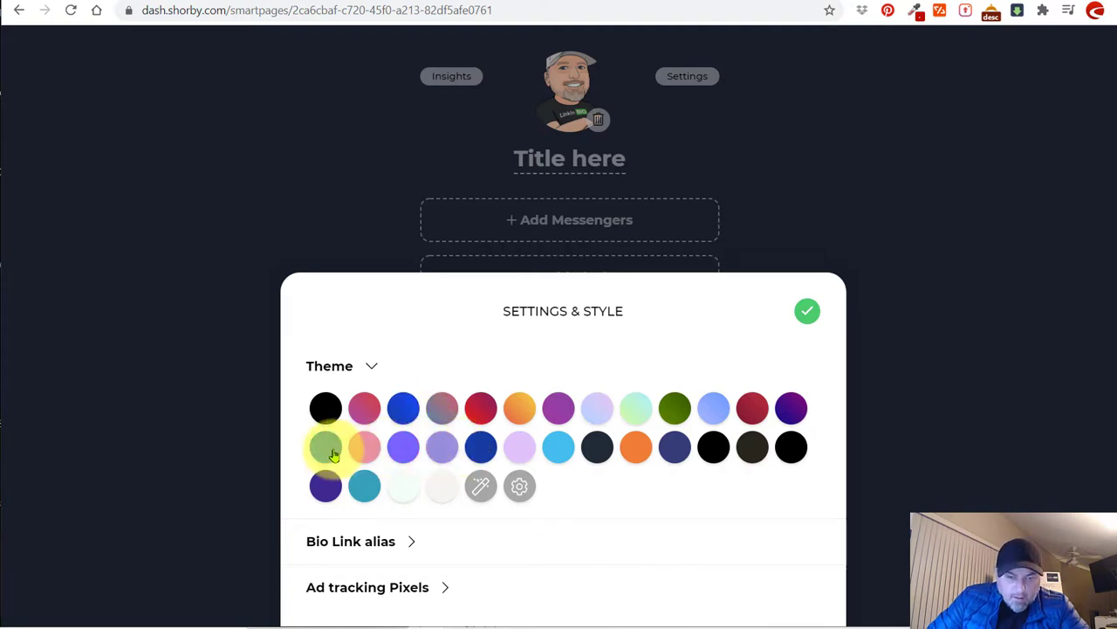
left_click(333, 454)
left_click(480, 449)
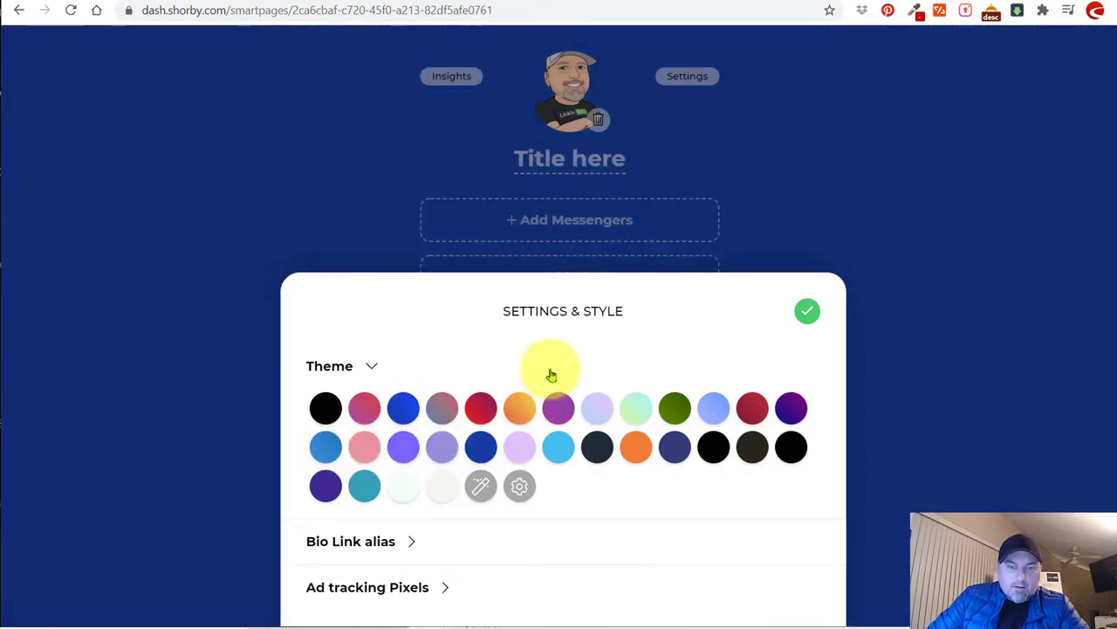
left_click(325, 446)
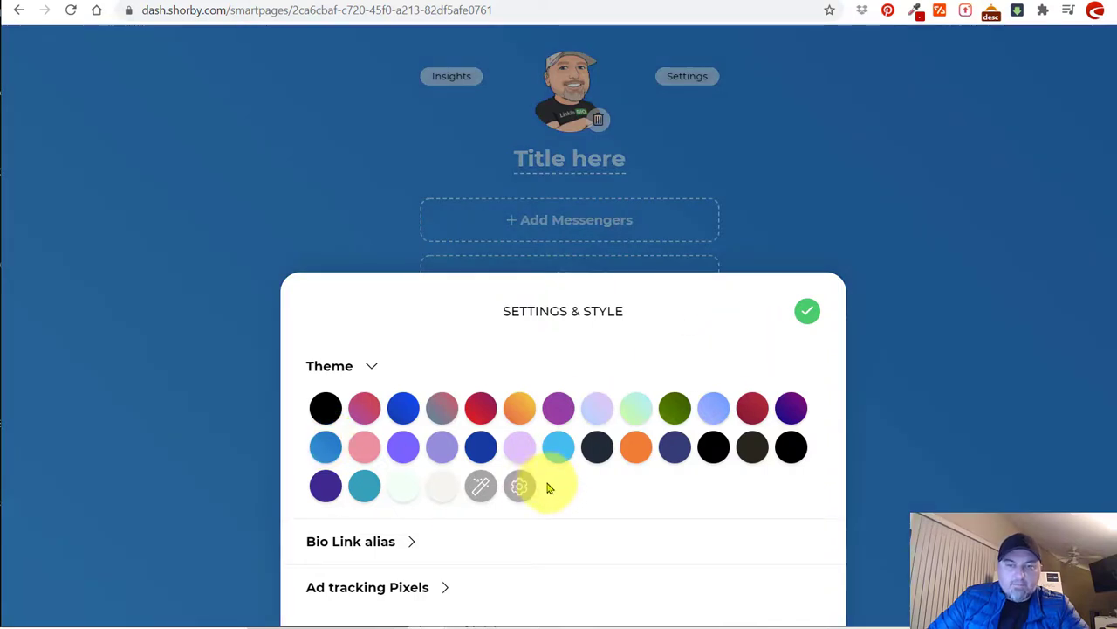
Set the Bio Link alias to linkinbio-xyz, save the settings, and republish.
left_click(392, 542)
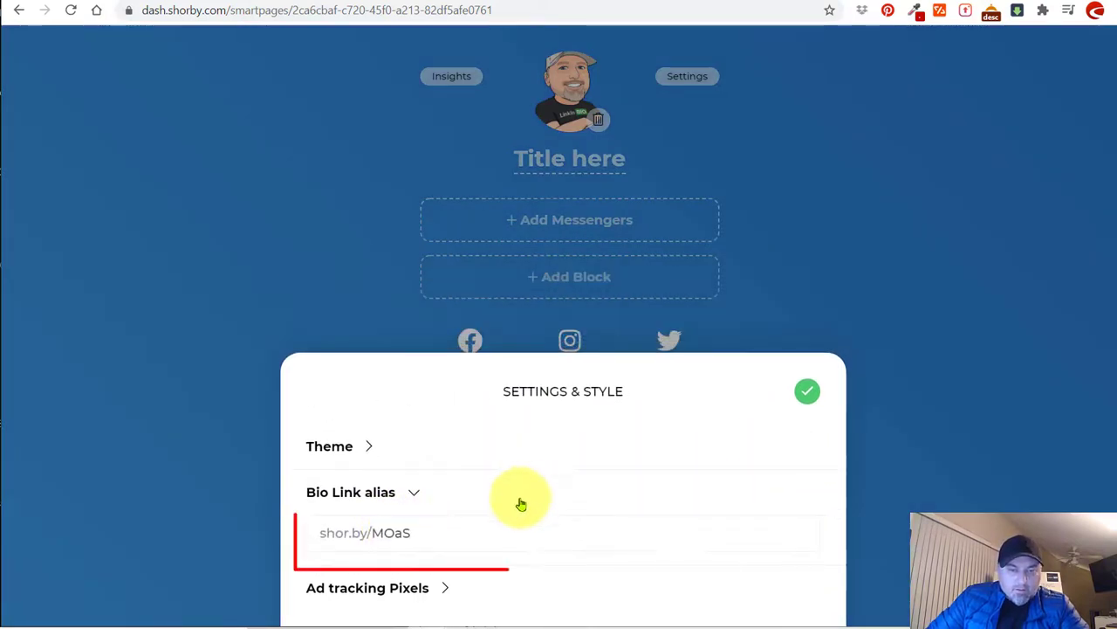
left_click(481, 533)
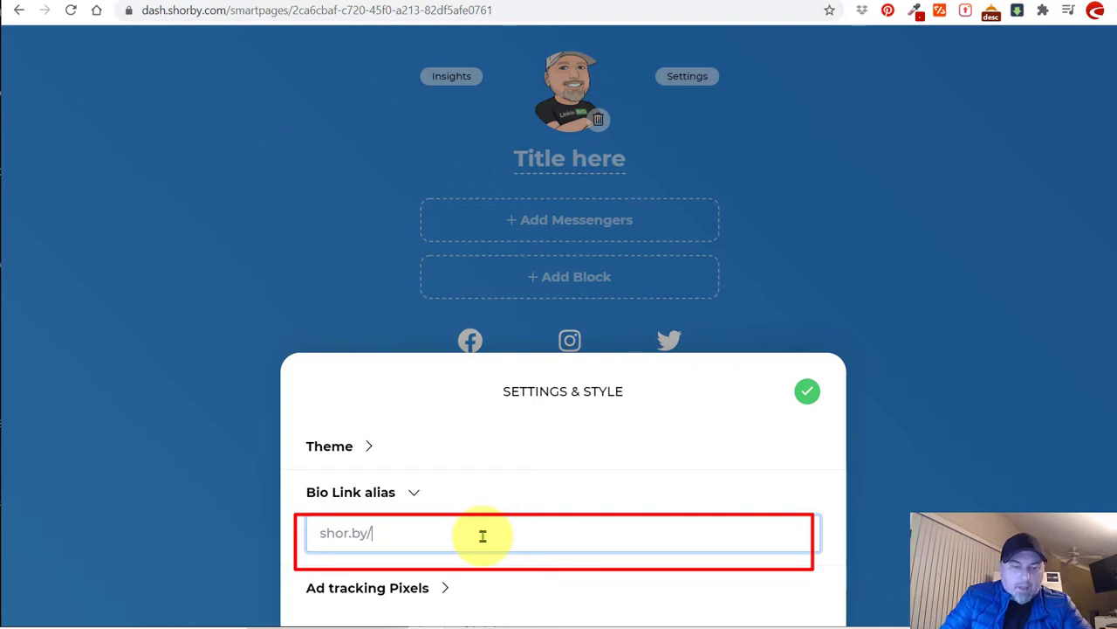
type("linkinbio-xyz")
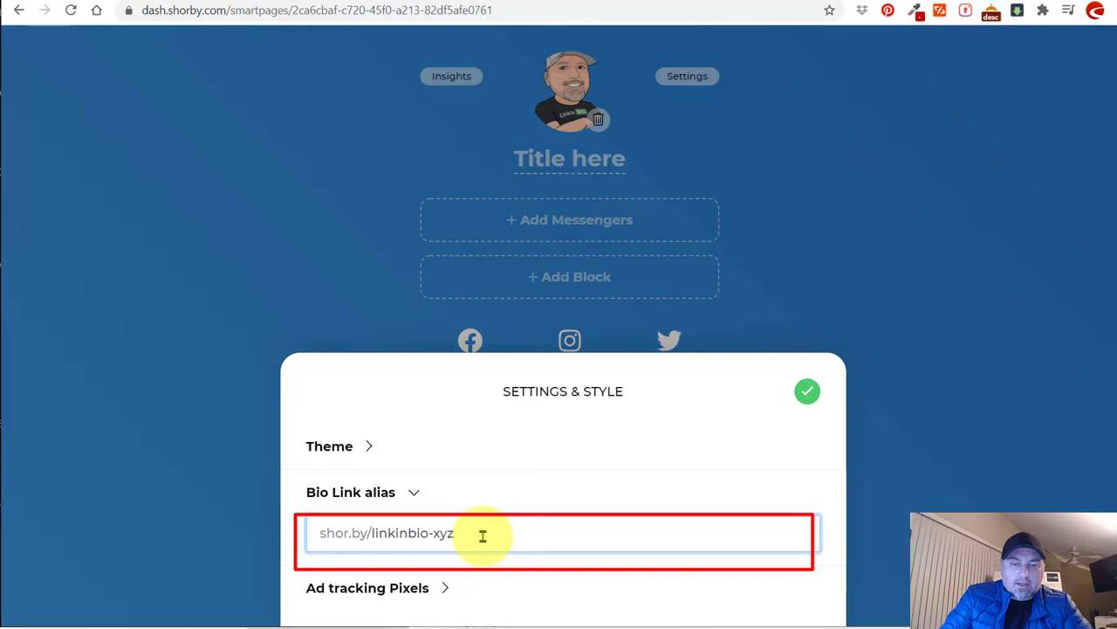
left_click(806, 392)
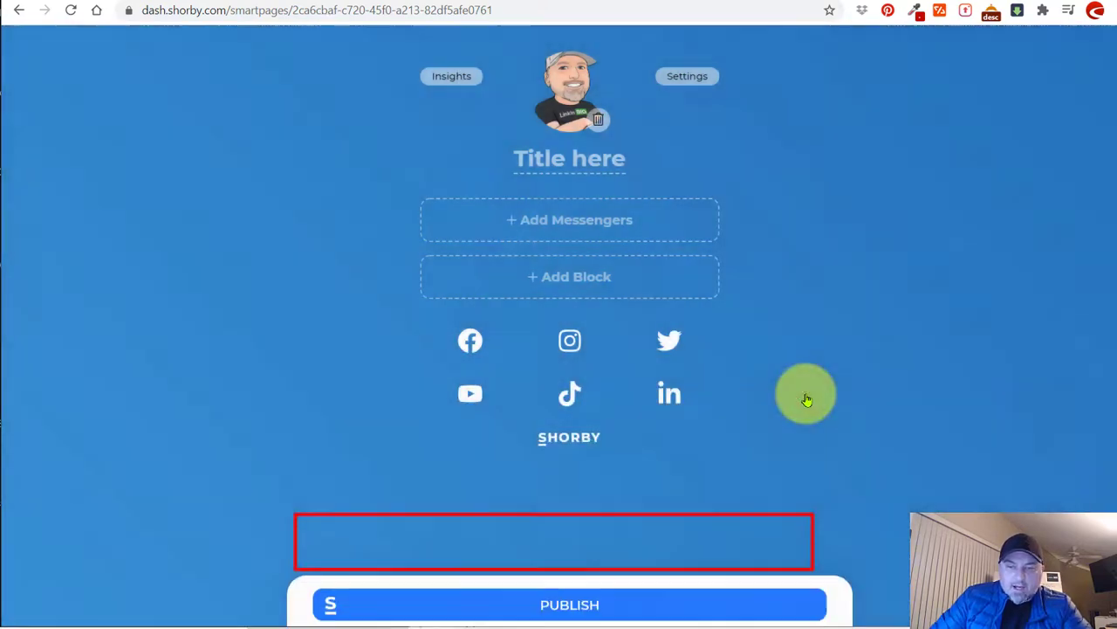
left_click(568, 601)
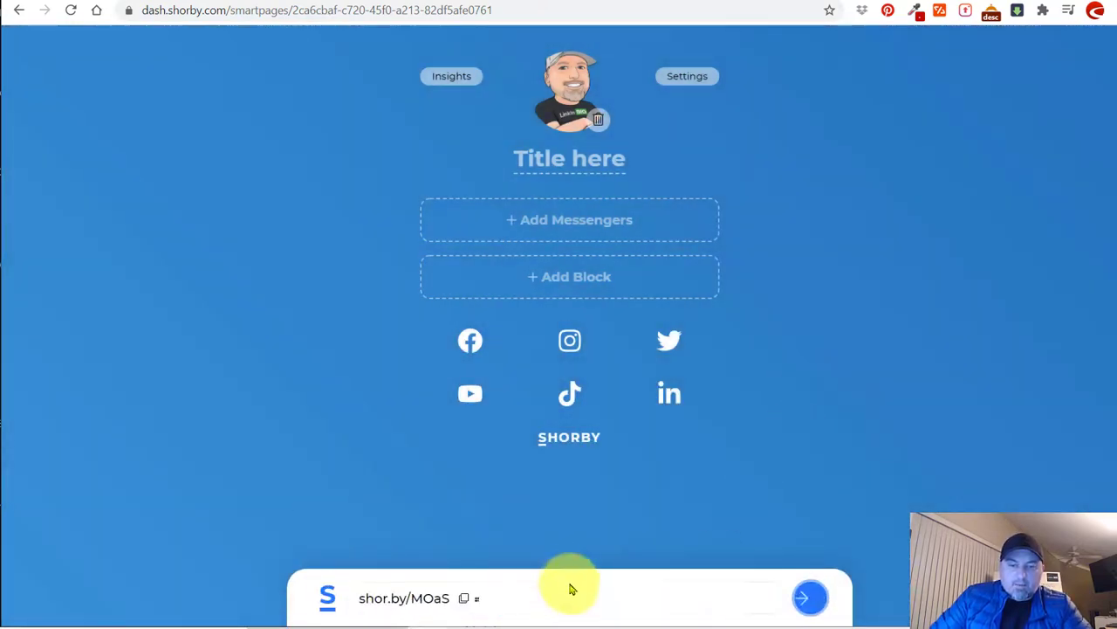
Copy the new short link, open shor.by/linkinbio-xyz, then return to the editor.
left_click(508, 603)
left_click(296, 14)
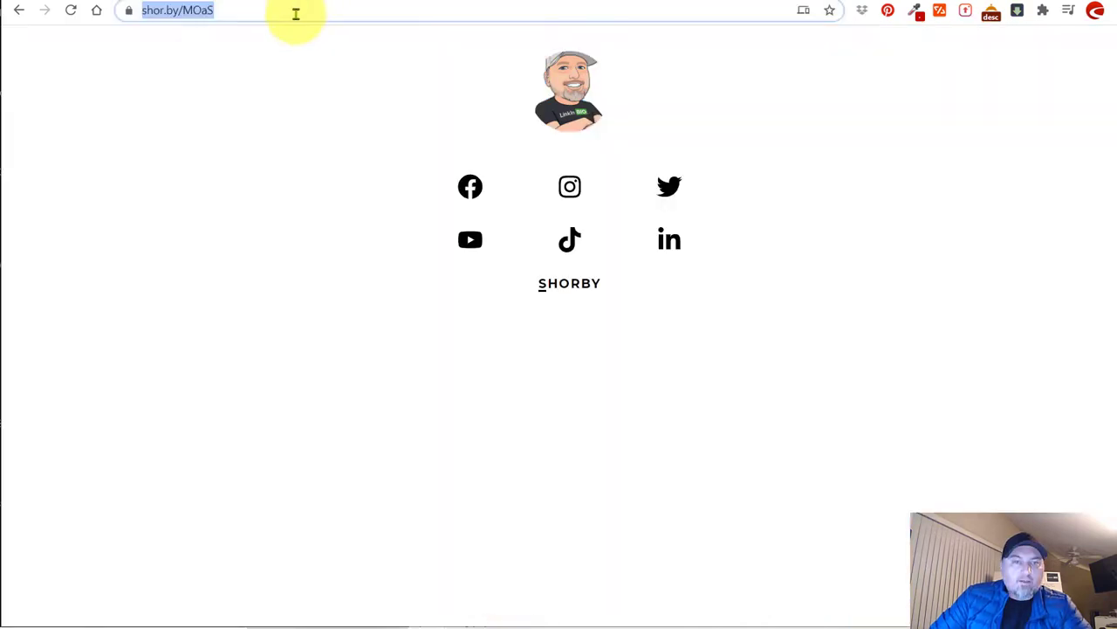
key("ctrl+v")
key("Return")
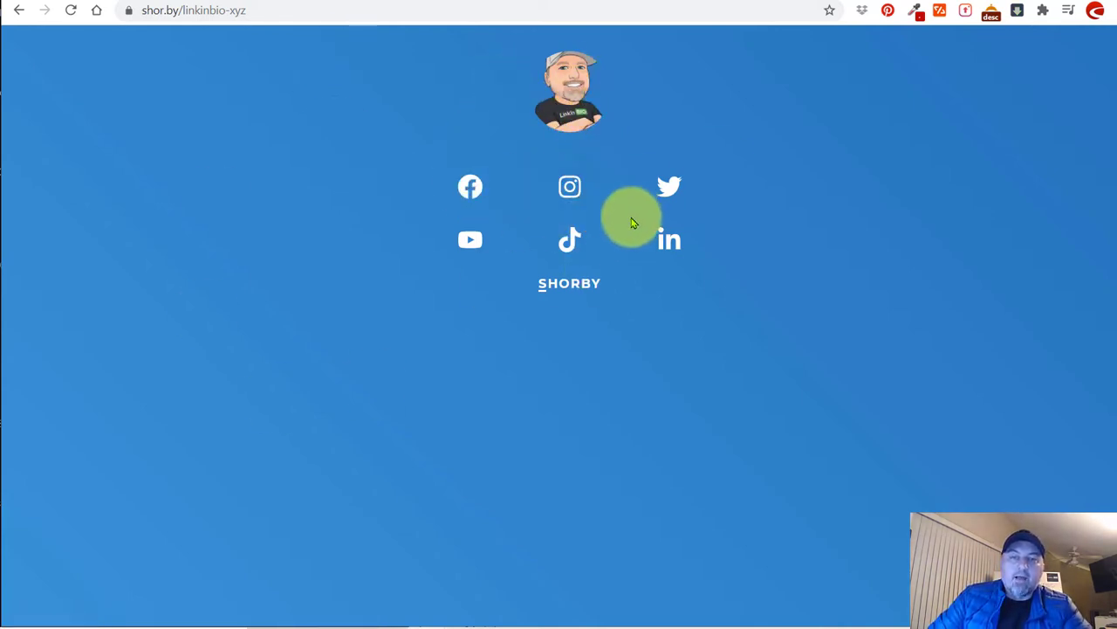
key("ctrl+tab")
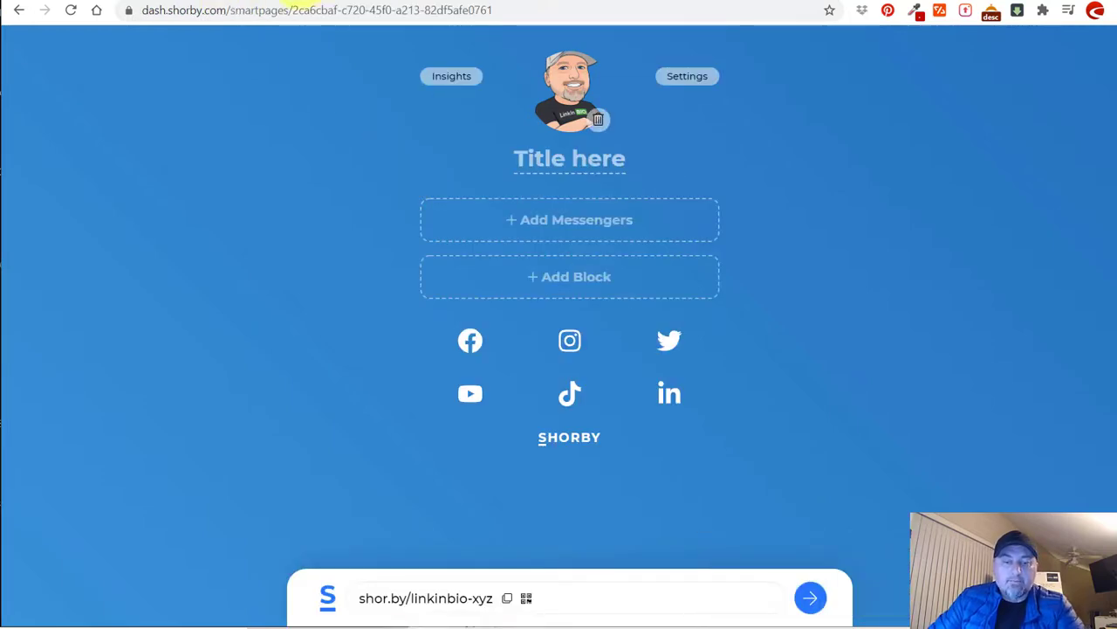
left_click(689, 77)
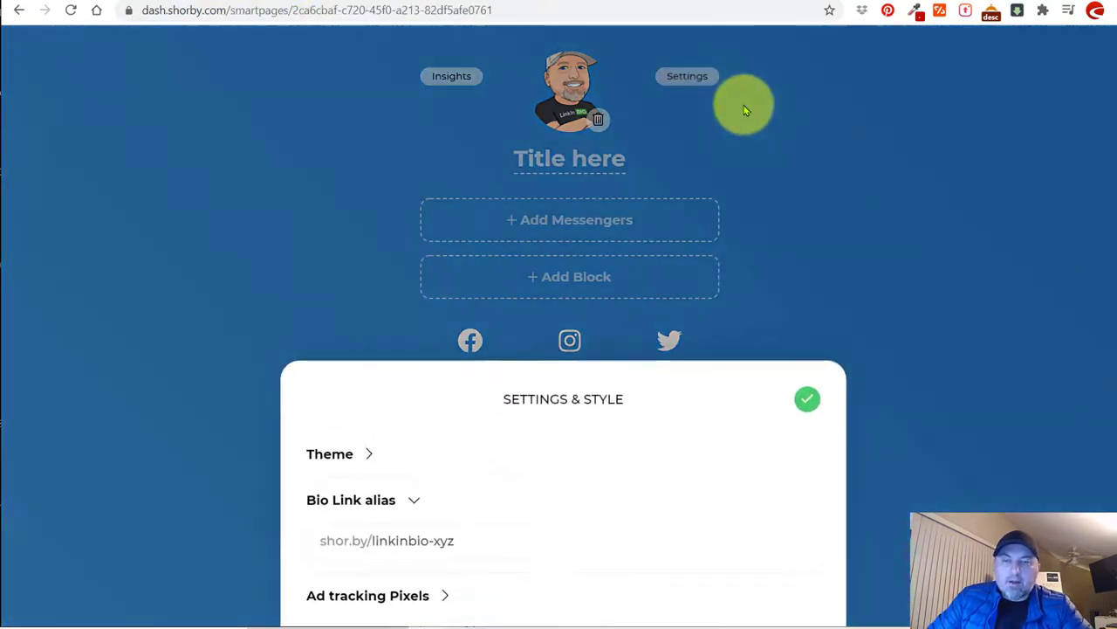
left_click(321, 590)
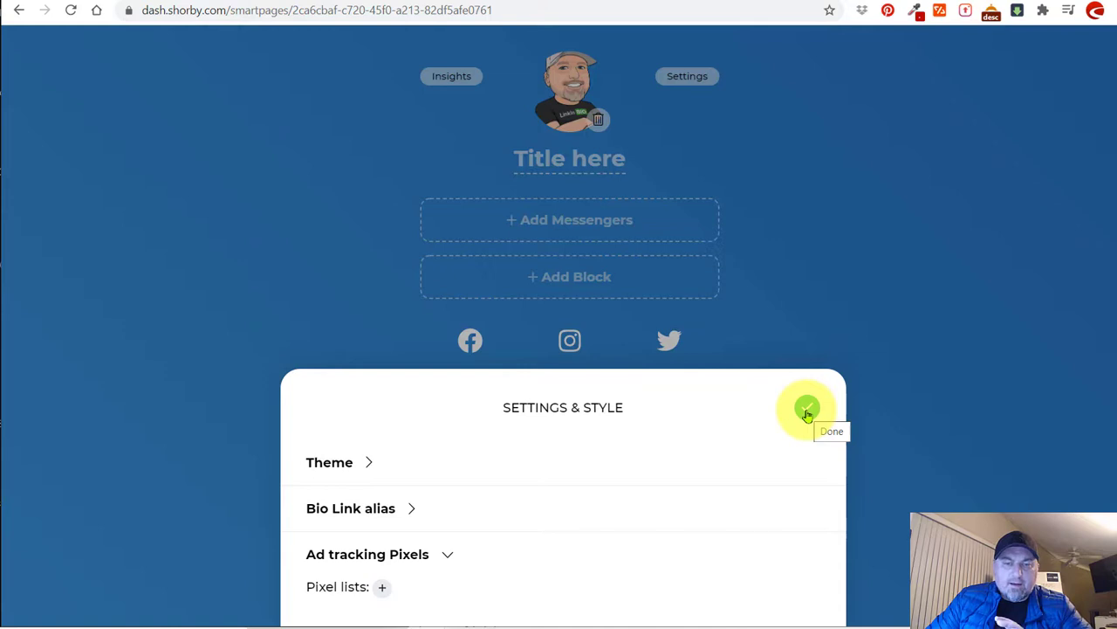
left_click(807, 410)
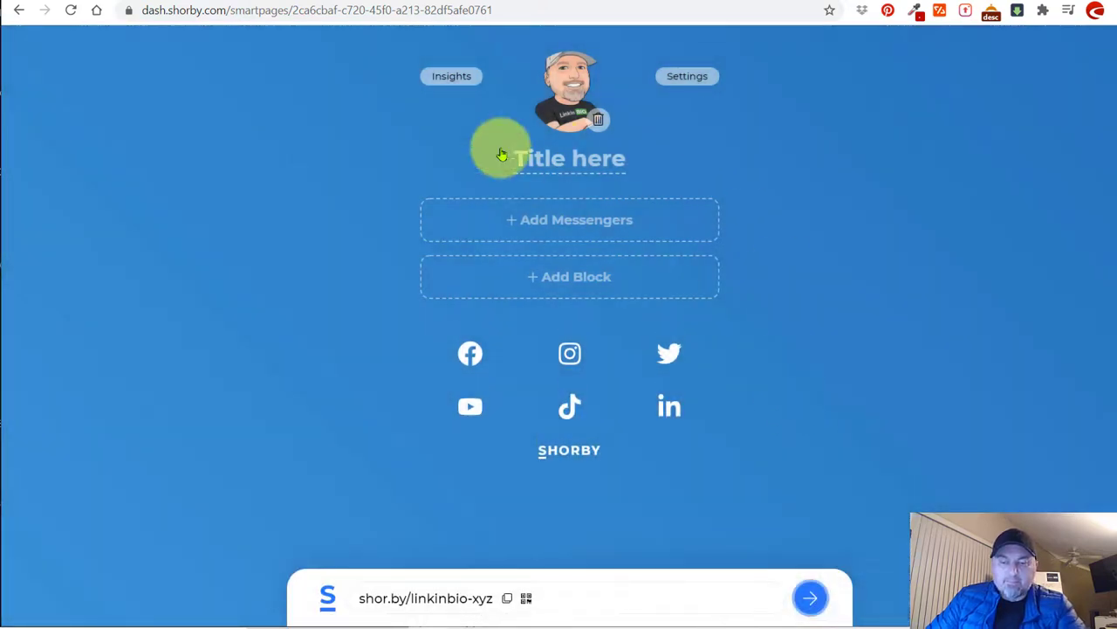
left_click(545, 275)
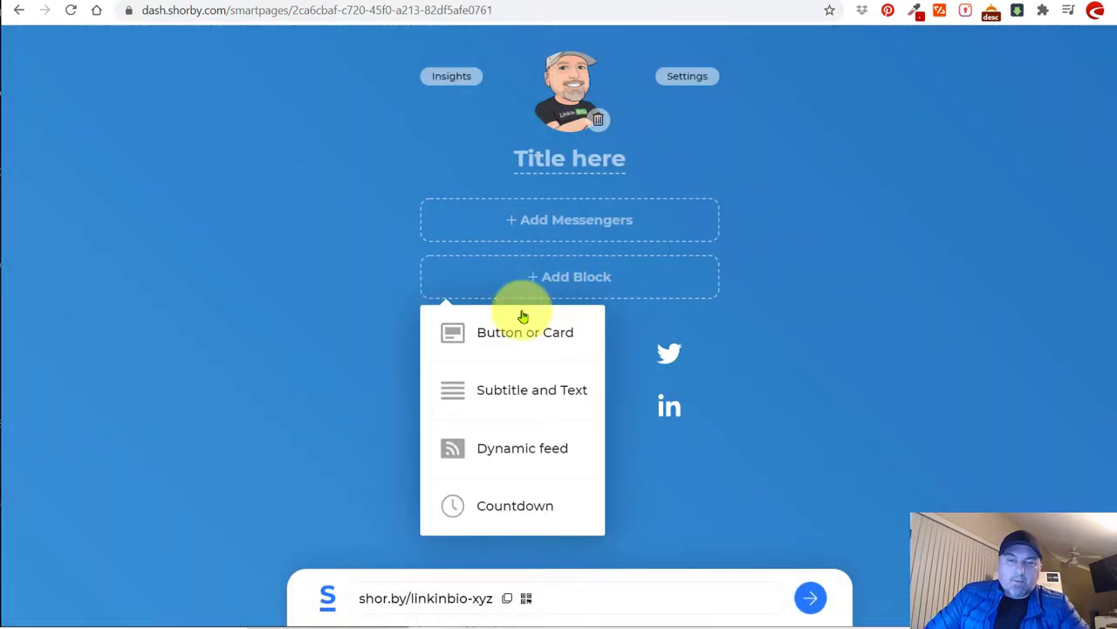
left_click(530, 336)
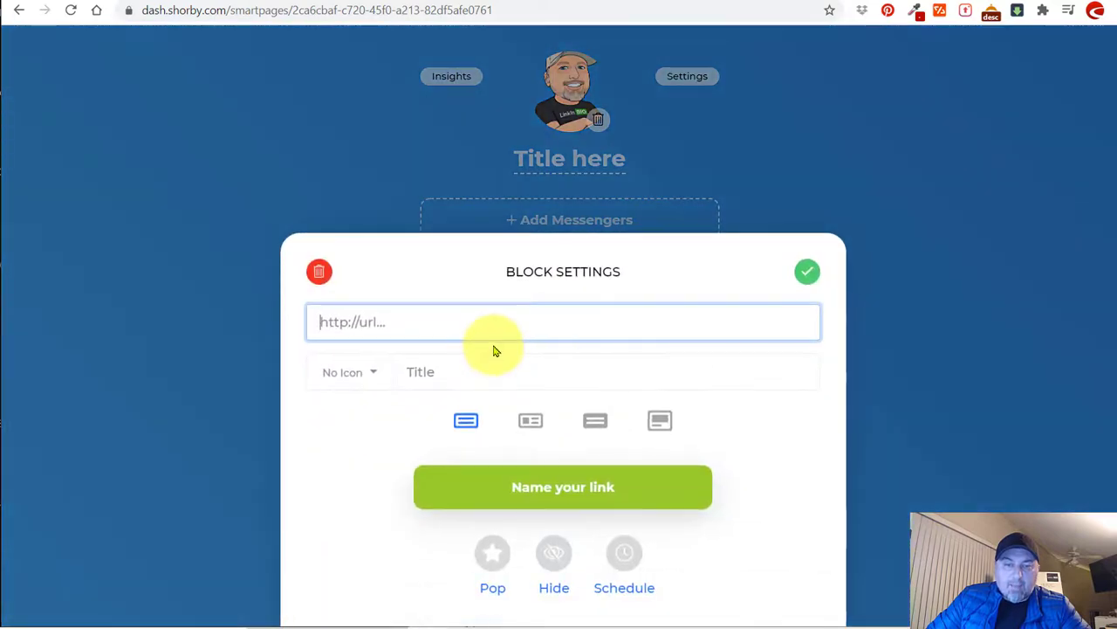
type("https:")
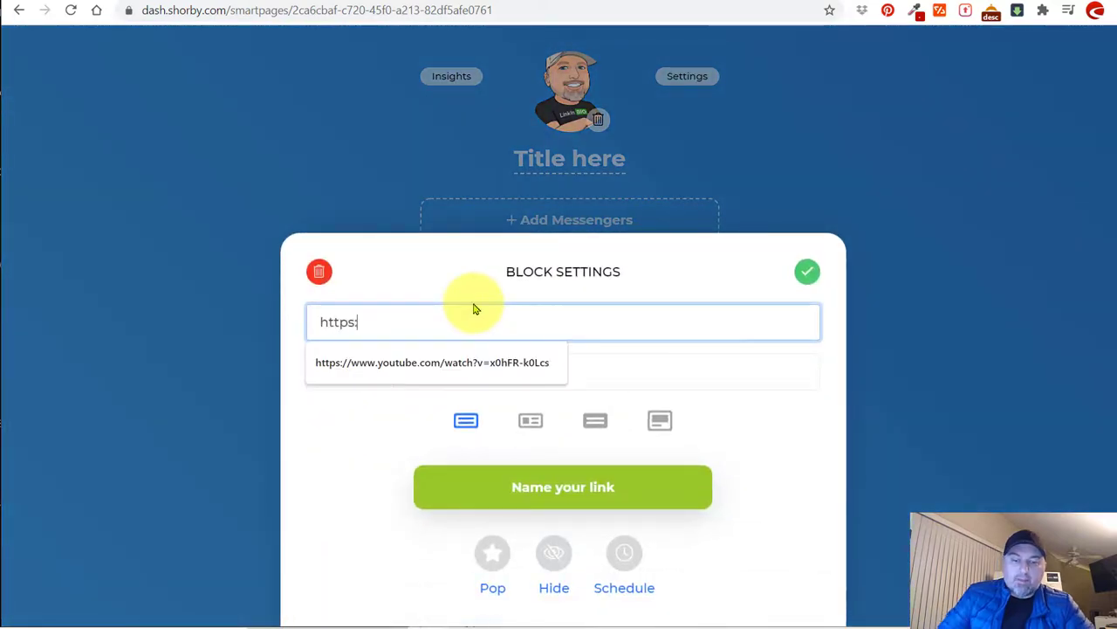
type("//linkinbio.xyz")
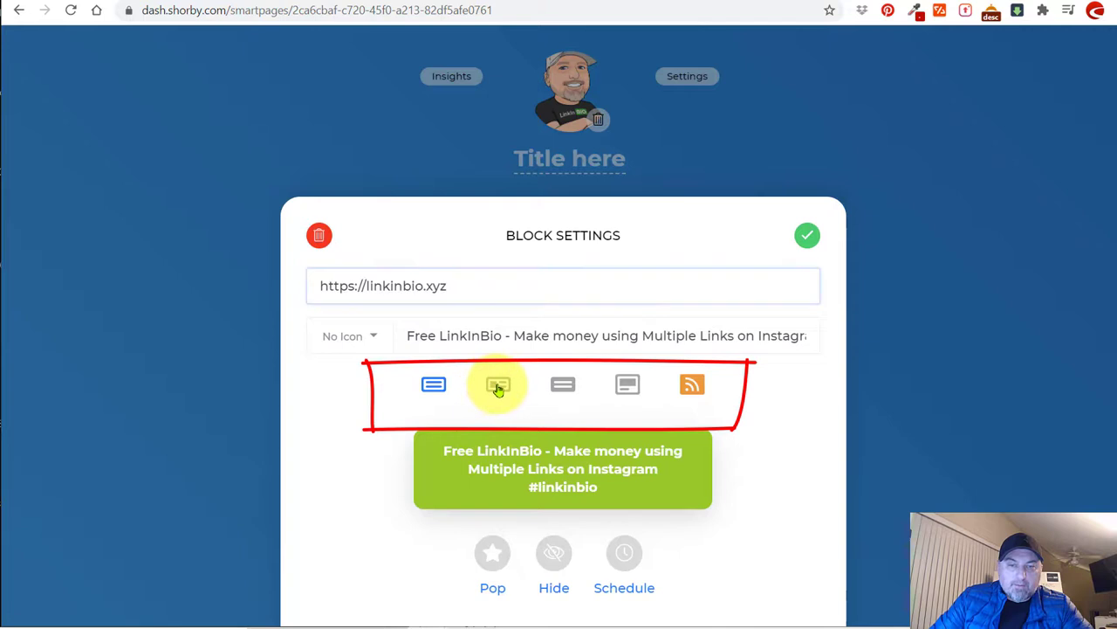
Compare card layouts, choose the image-top card, save the block, and republish the page.
left_click(498, 387)
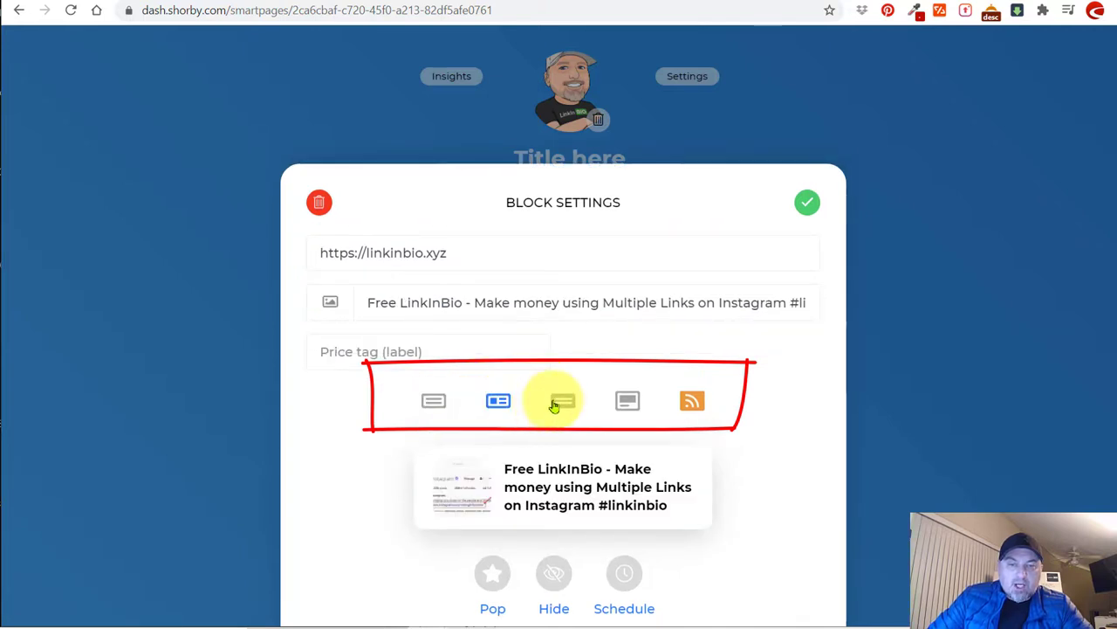
left_click(561, 402)
left_click(632, 405)
left_click(564, 400)
left_click(497, 399)
left_click(436, 398)
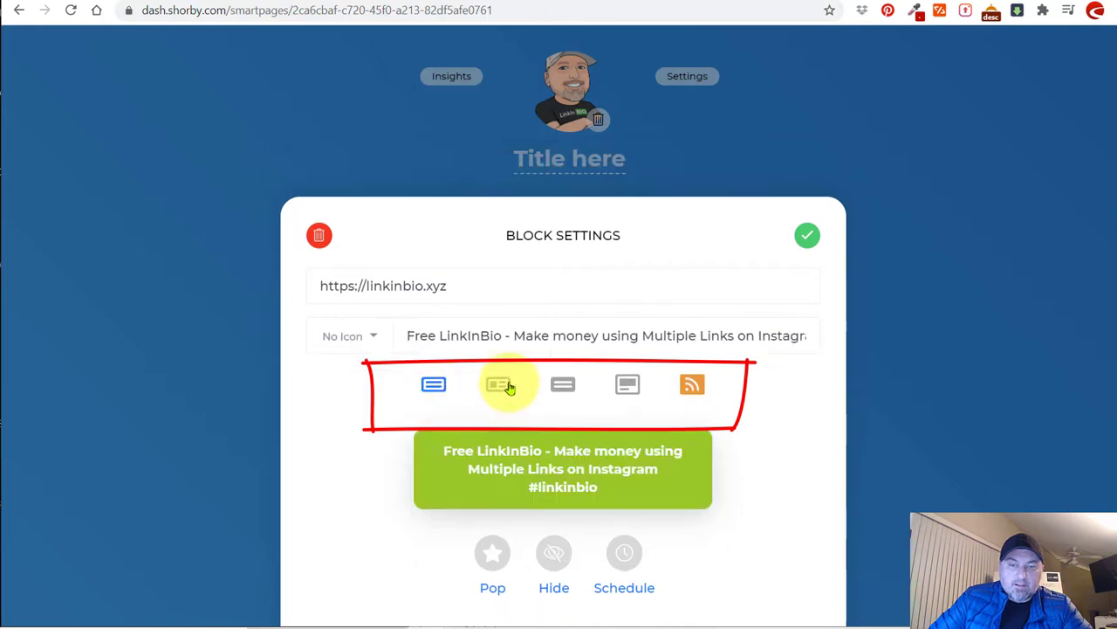
left_click(497, 388)
left_click(563, 401)
left_click(627, 402)
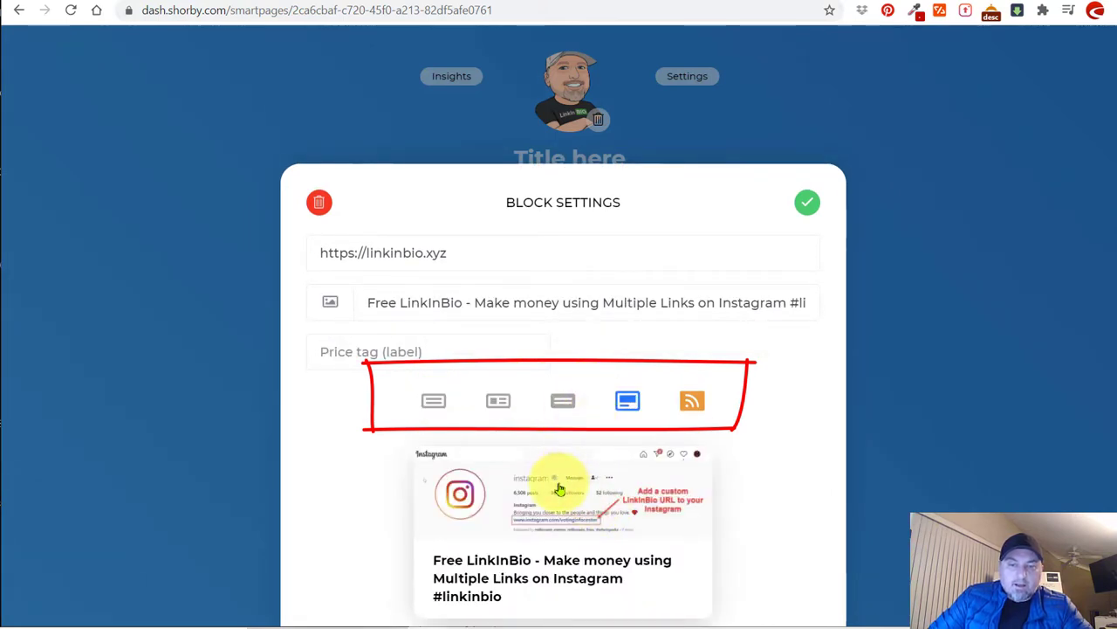
scroll(559, 489, "down", 1)
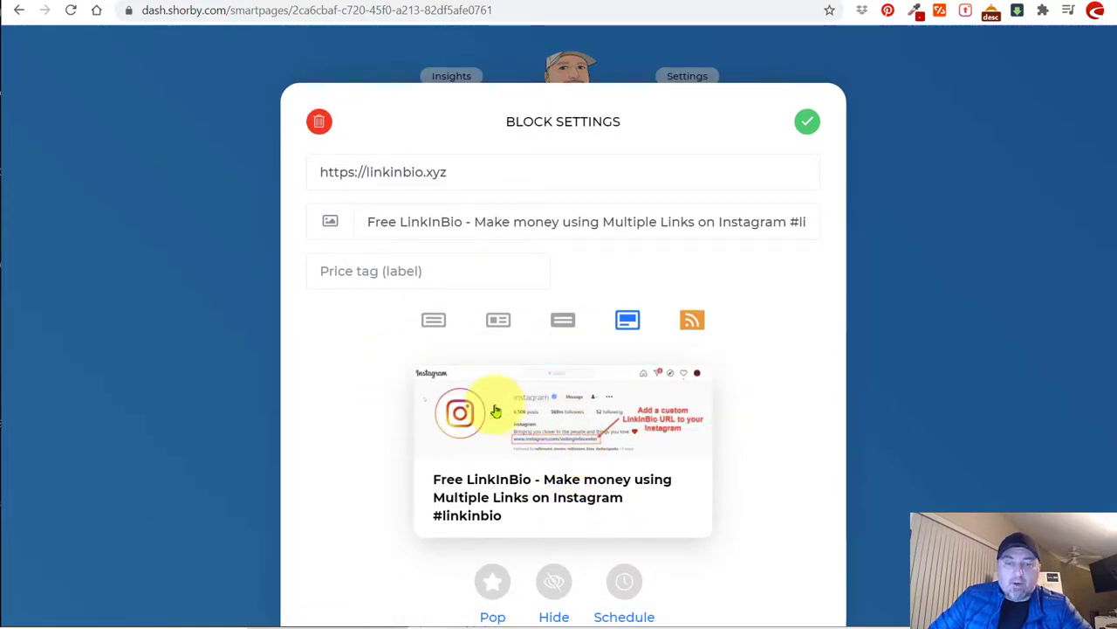
left_click(805, 121)
left_click(568, 599)
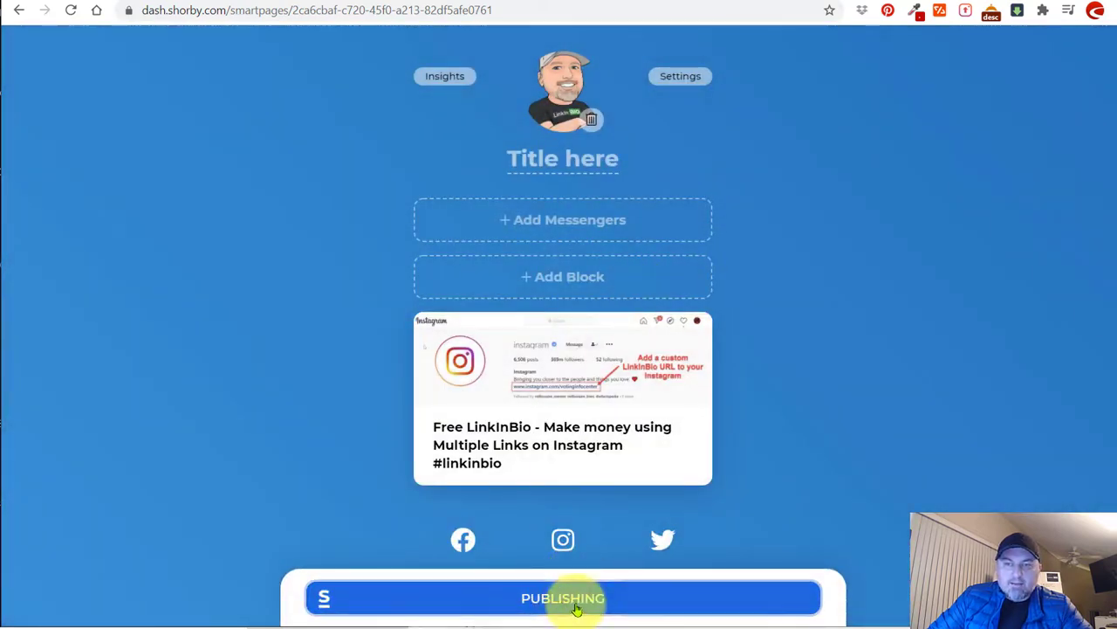
Reload the live shor.by/linkinbio-xyz page to check the new image card, then return to the editor.
left_click(69, 10)
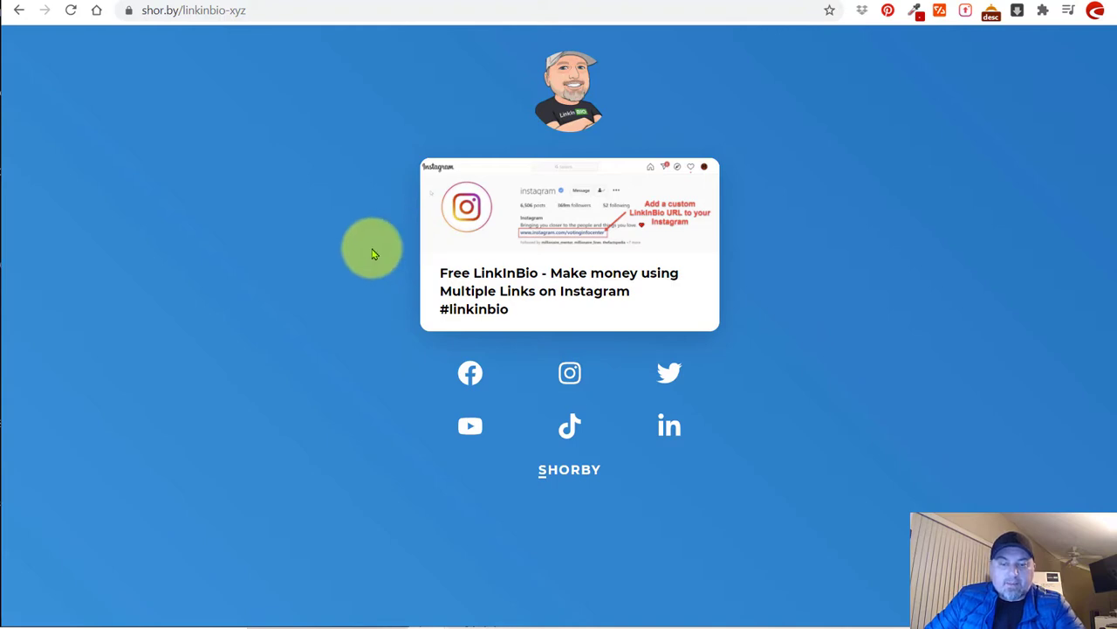
key("ctrl+w")
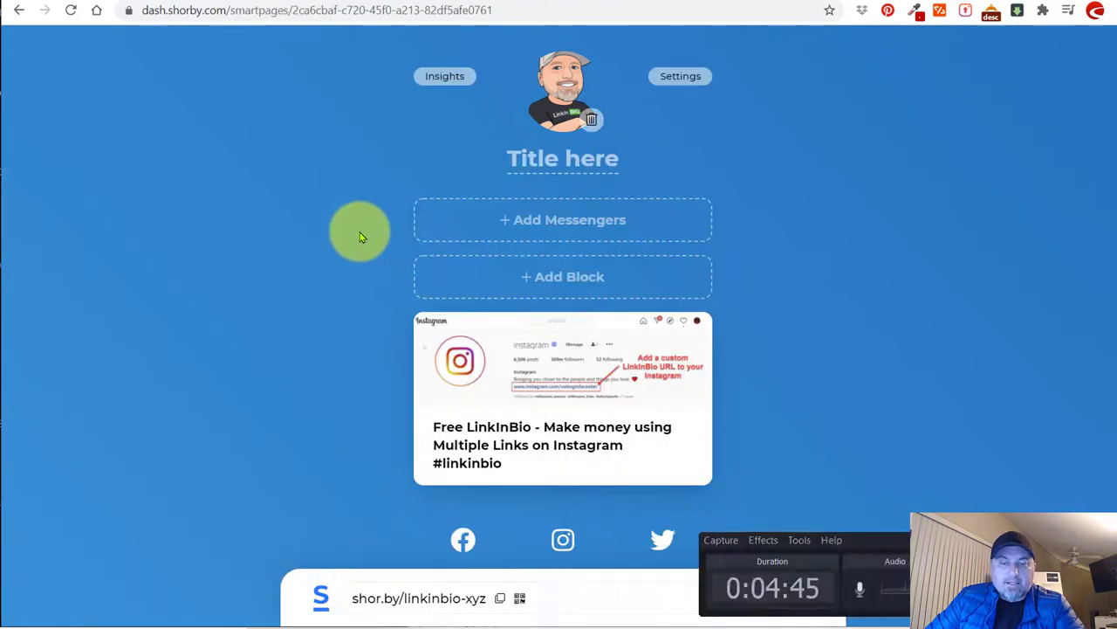
Retitle the Instagram image card 'Website - Blog', save it, and publish the page.
left_click(559, 369)
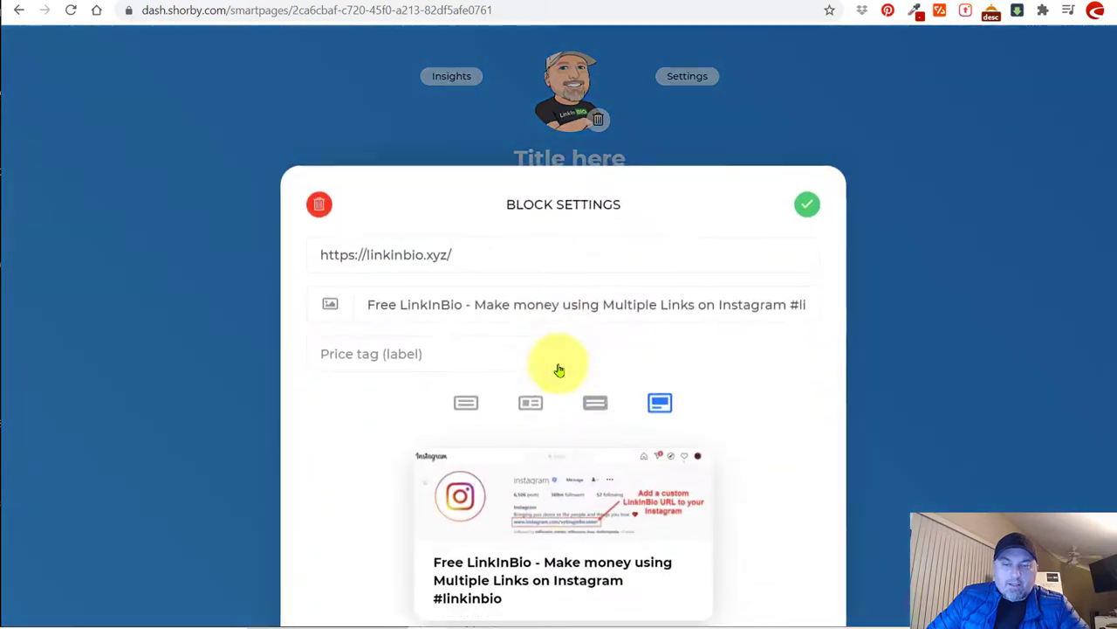
left_click(593, 302)
key("ctrl+a")
key("BackSpace")
type("Webis")
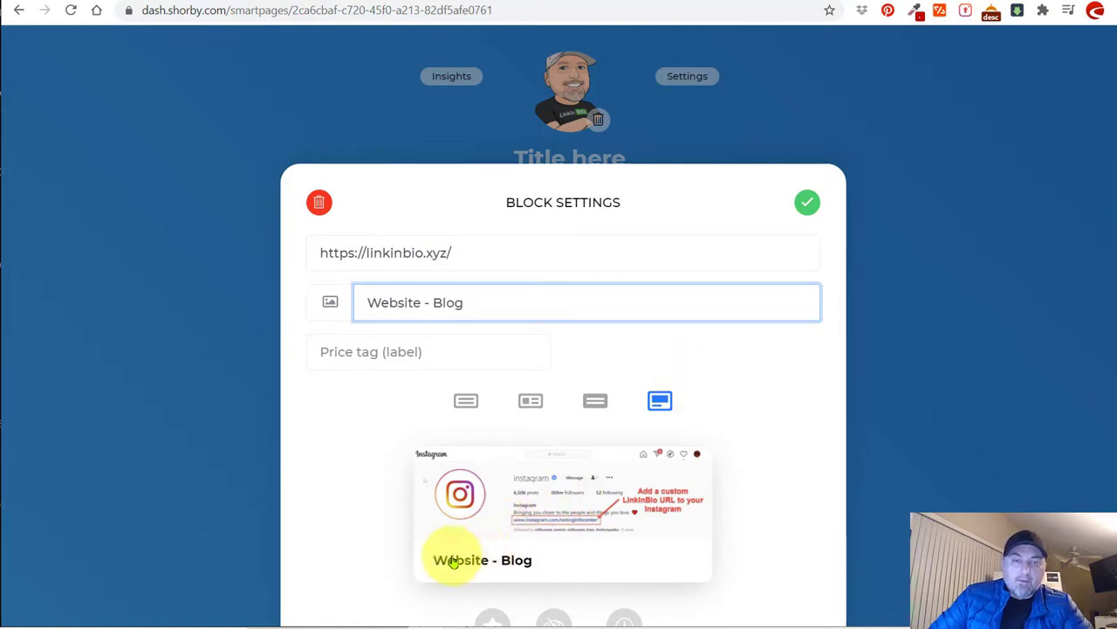
left_click(806, 201)
left_click(552, 603)
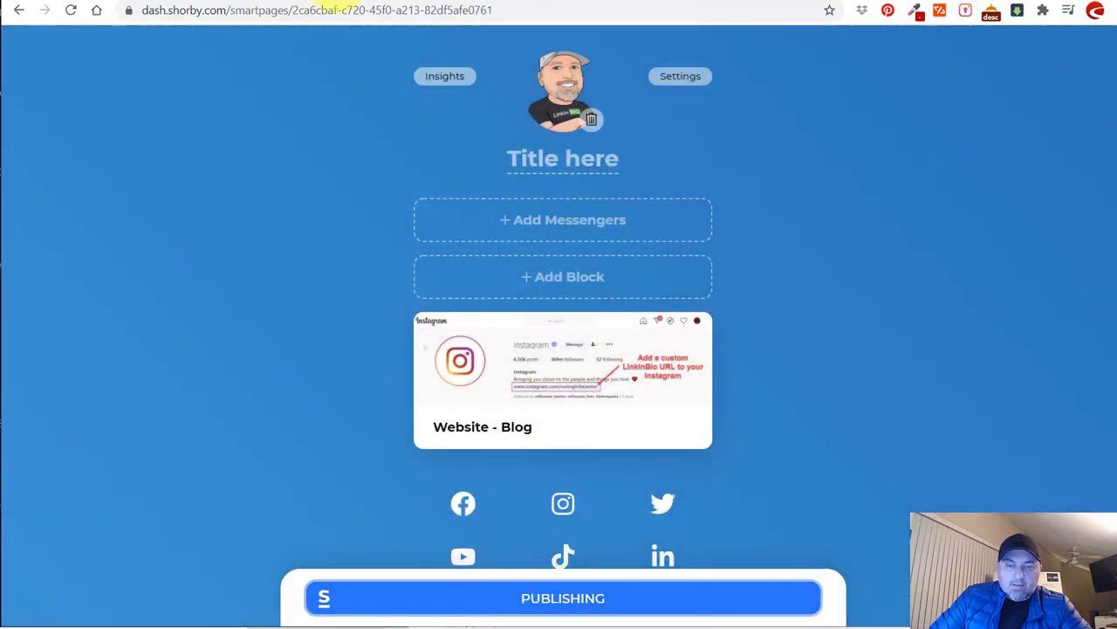
Reload shor.by/linkinbio-xyz to confirm the 'Website - Blog' title, then return to the editor.
left_click(71, 10)
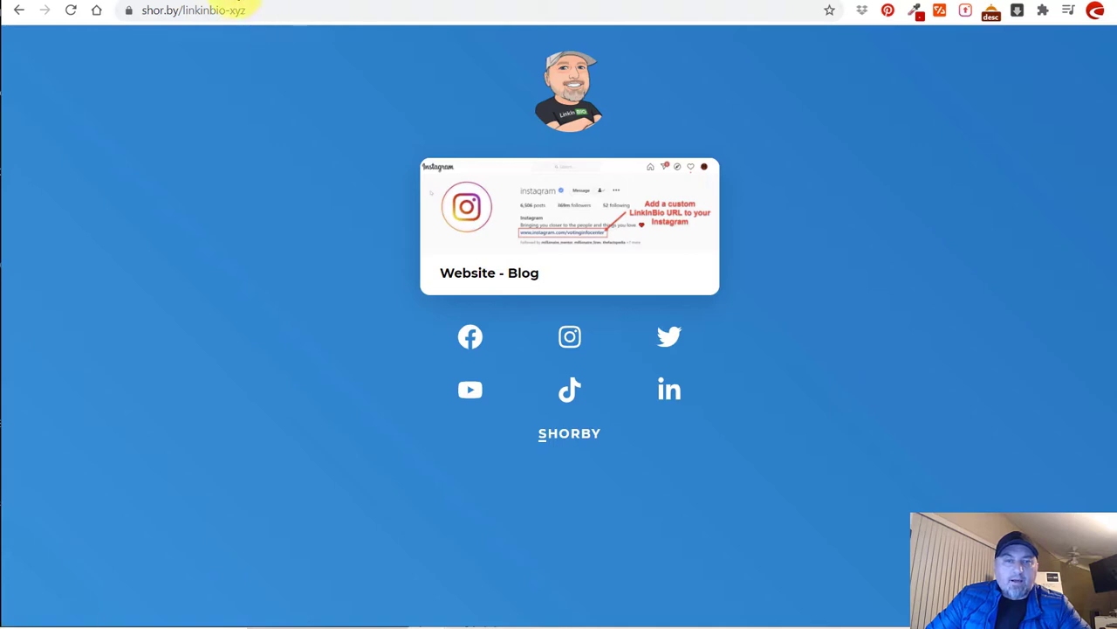
key("ctrl+w")
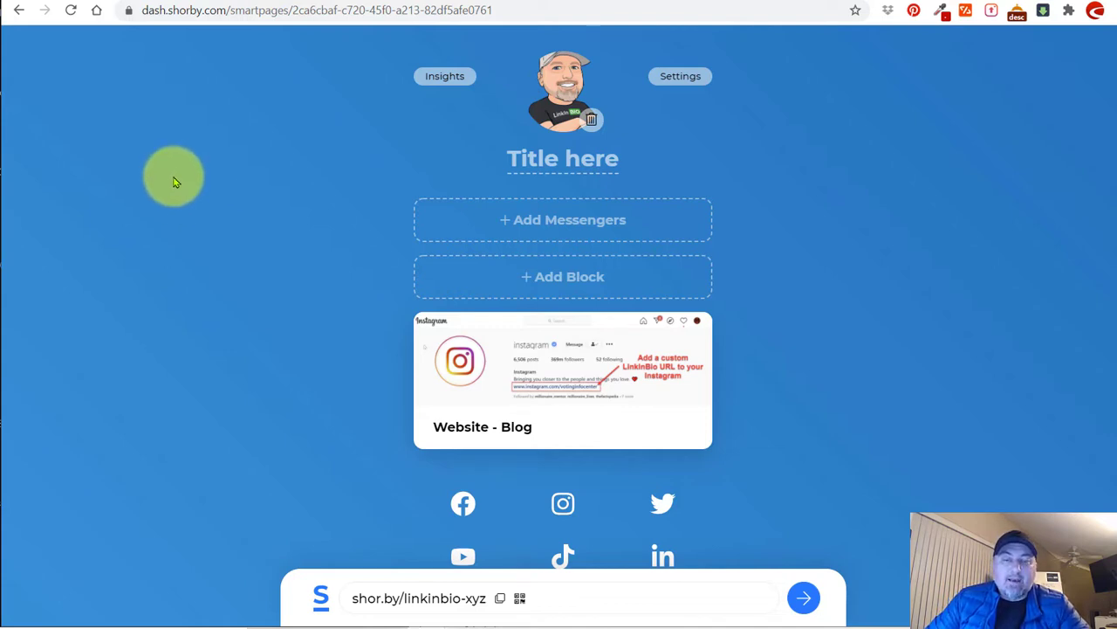
Add a Dynamic feed block sourced from the socialbox.academy YouTube channel URL.
left_click(594, 280)
left_click(499, 448)
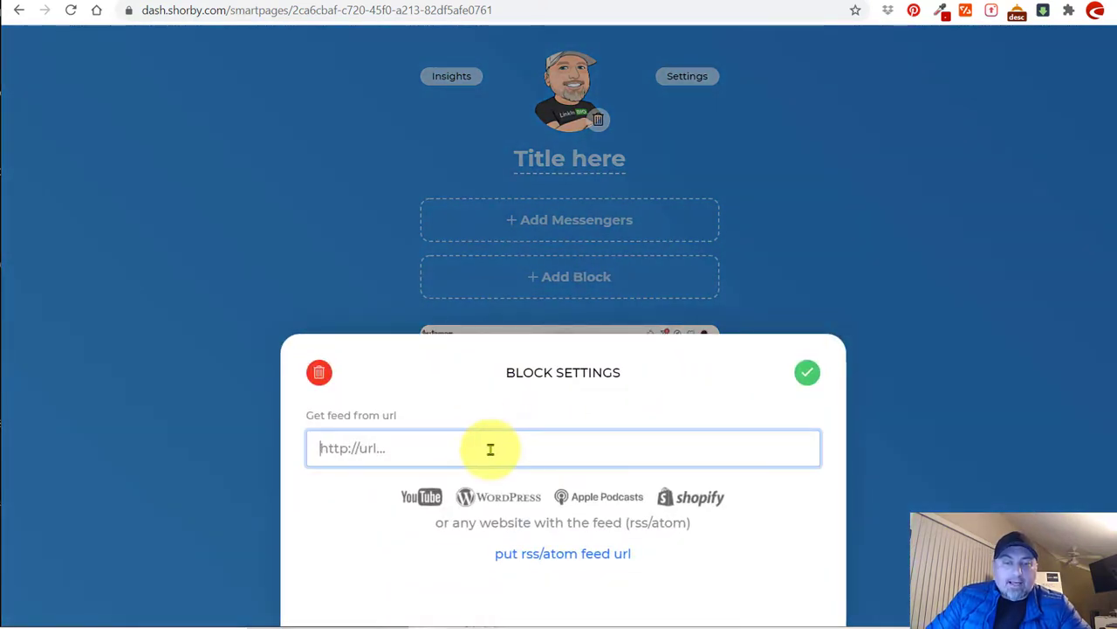
type("https://www.youtube.com/channel/UCEEcfj44BgVV0YywMYPQc6A/")
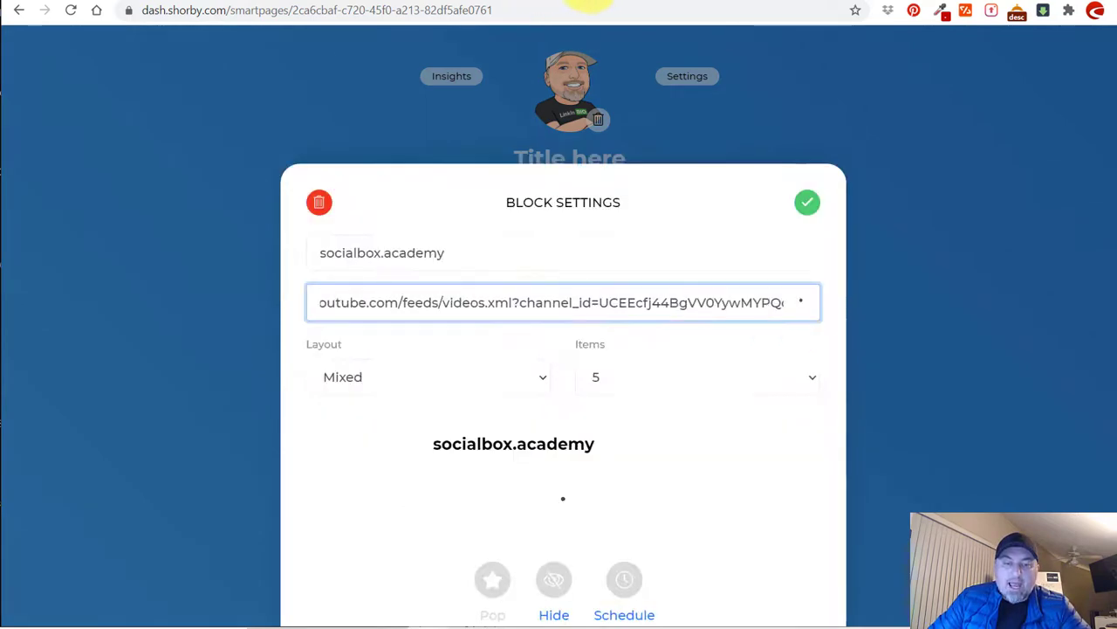
left_click(589, 4)
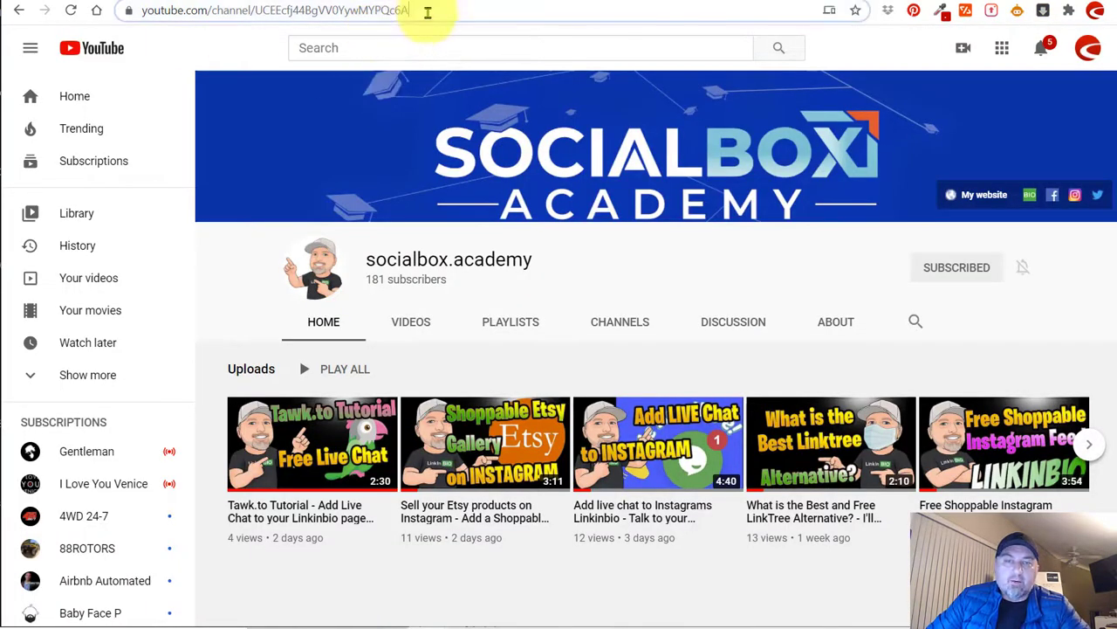
left_click(428, 12)
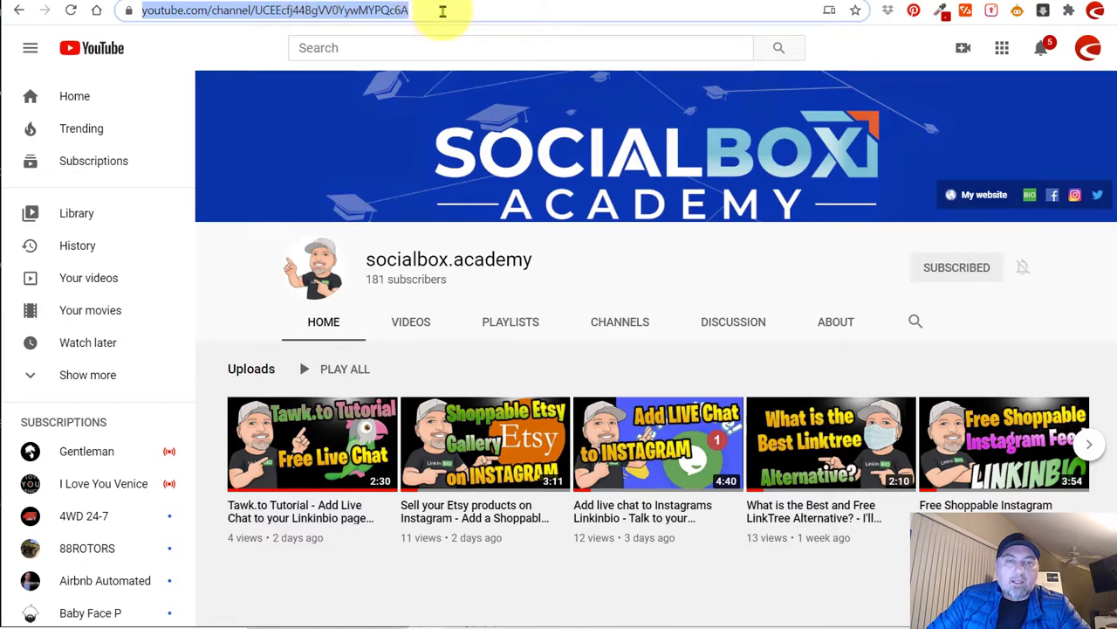
left_click(236, 4)
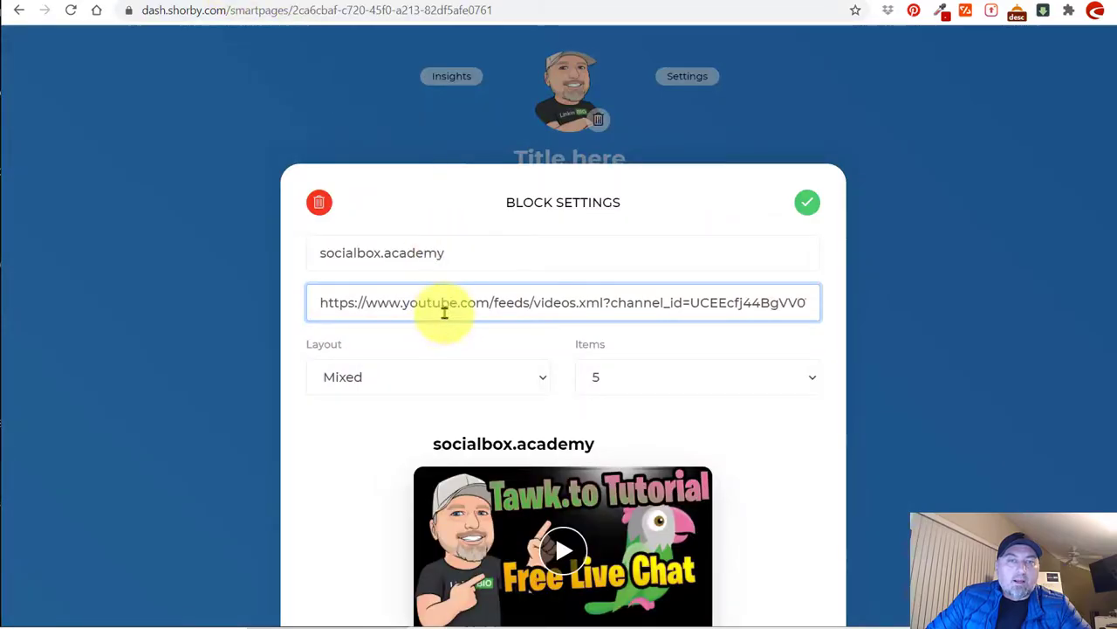
Try the Thumbnails and Cards layouts, then set the video feed layout to Tiles.
scroll(776, 486, "down", 2)
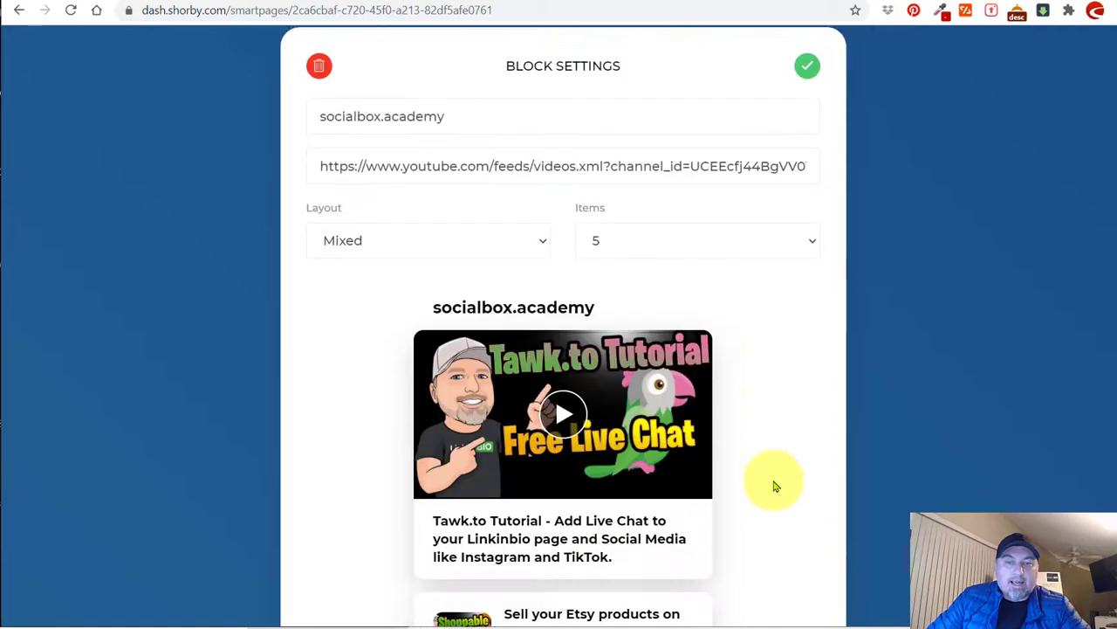
left_click(513, 216)
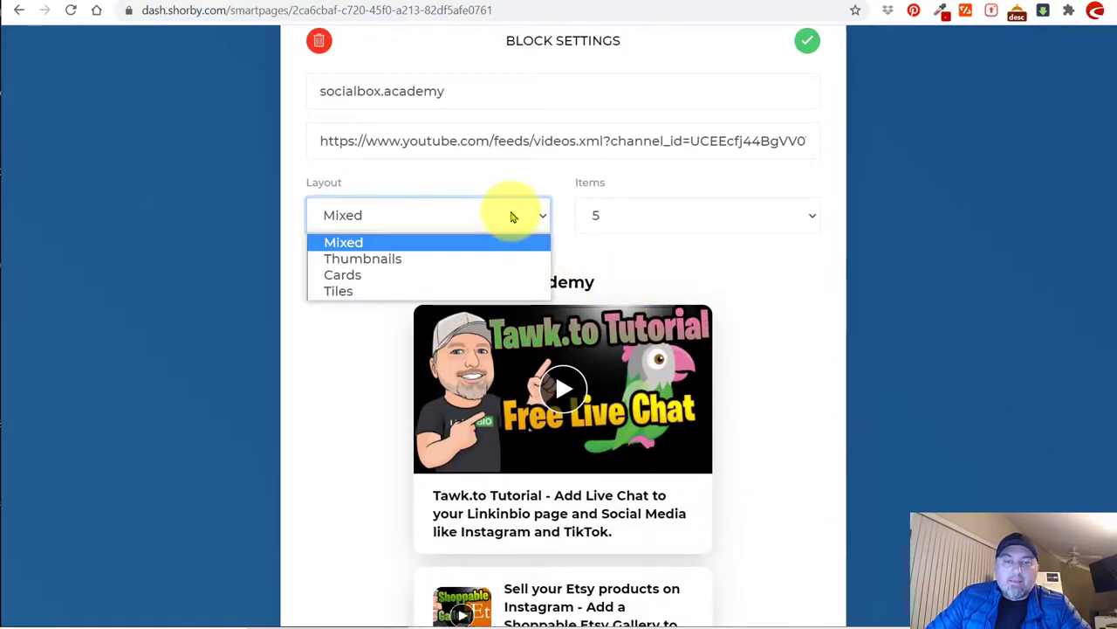
left_click(456, 261)
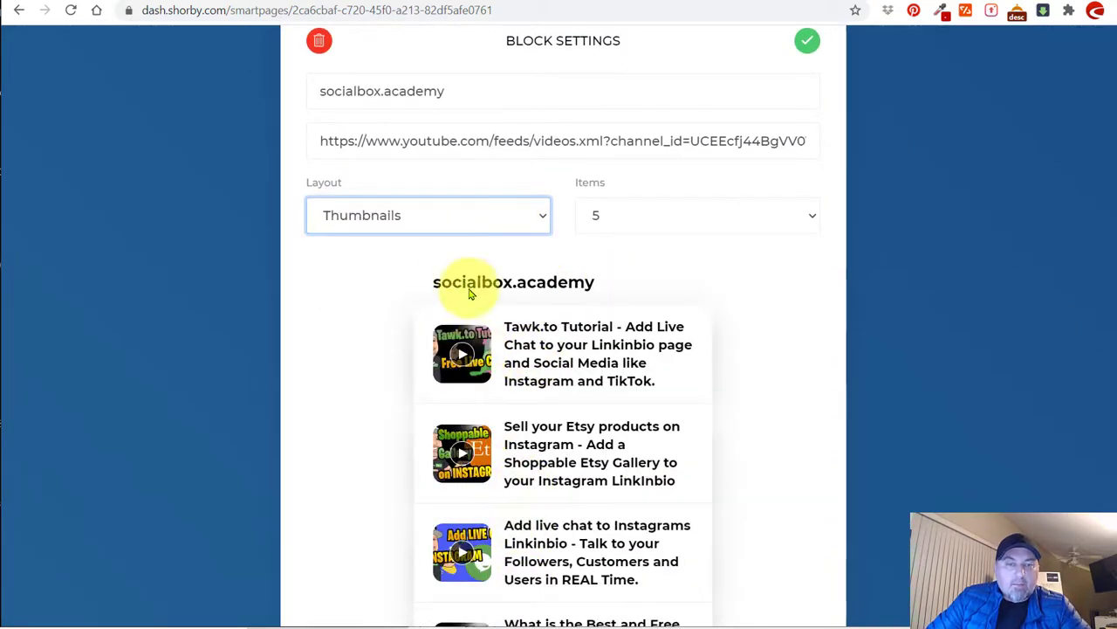
left_click(429, 218)
left_click(401, 280)
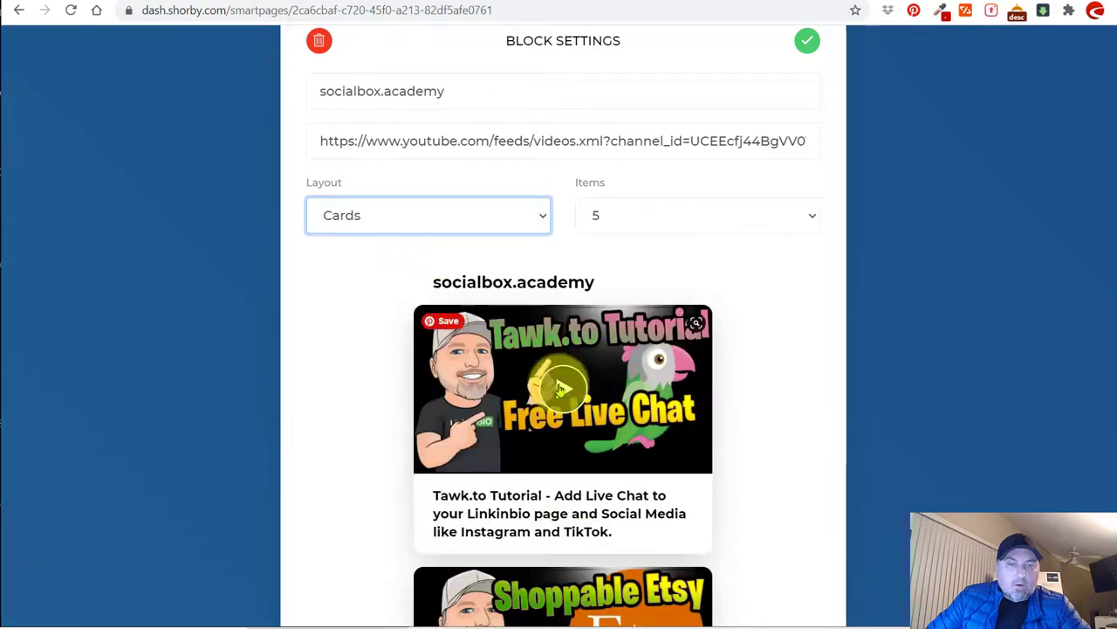
scroll(629, 371, "down", 3)
scroll(633, 370, "down", 4)
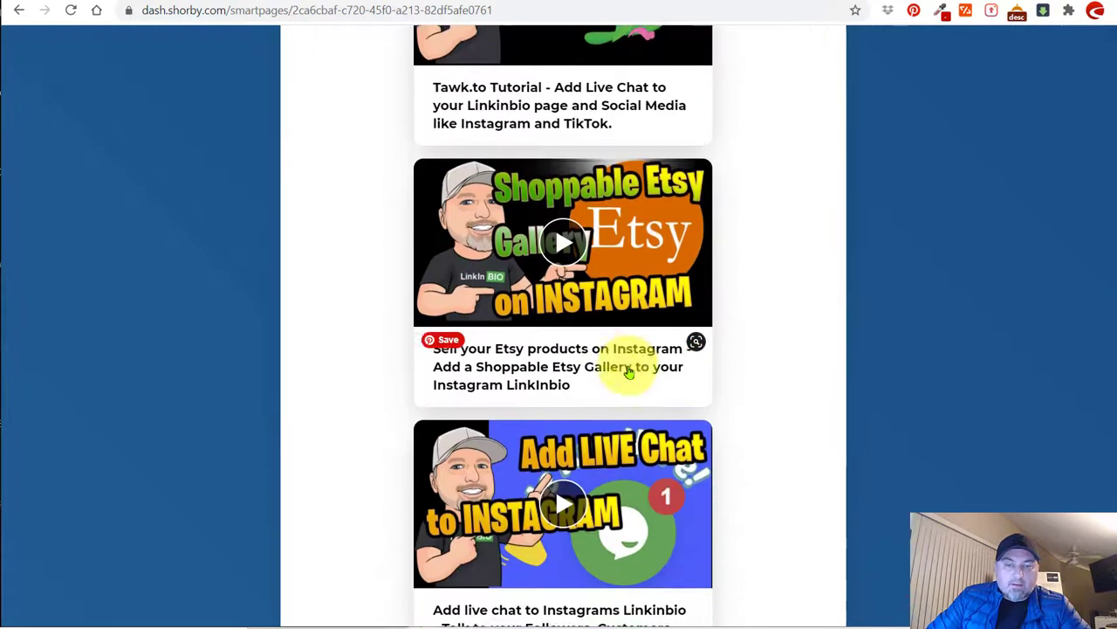
scroll(672, 210, "up", 3)
scroll(659, 177, "up", 2)
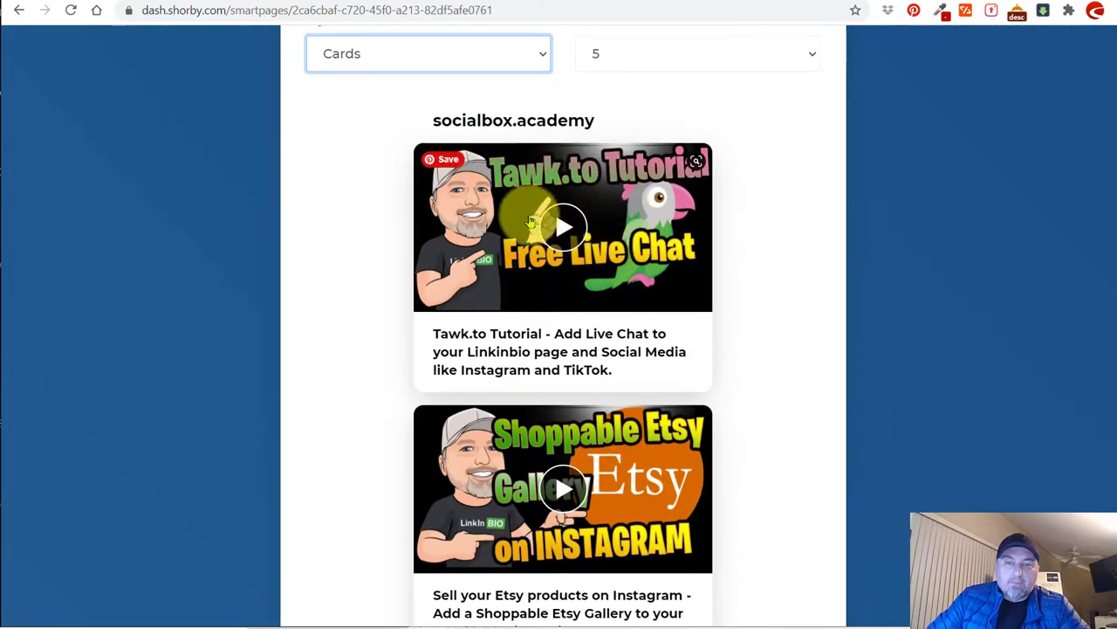
left_click(369, 55)
left_click(350, 127)
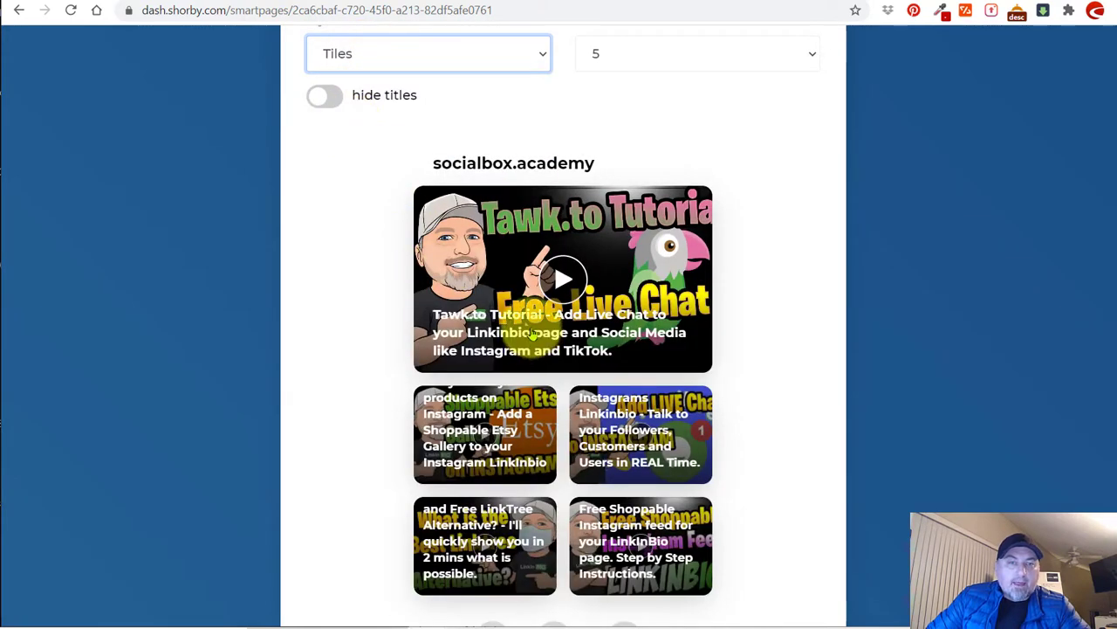
Keep the feed at 5 items and hide titles on the smaller tiles.
scroll(532, 336, "down", 1)
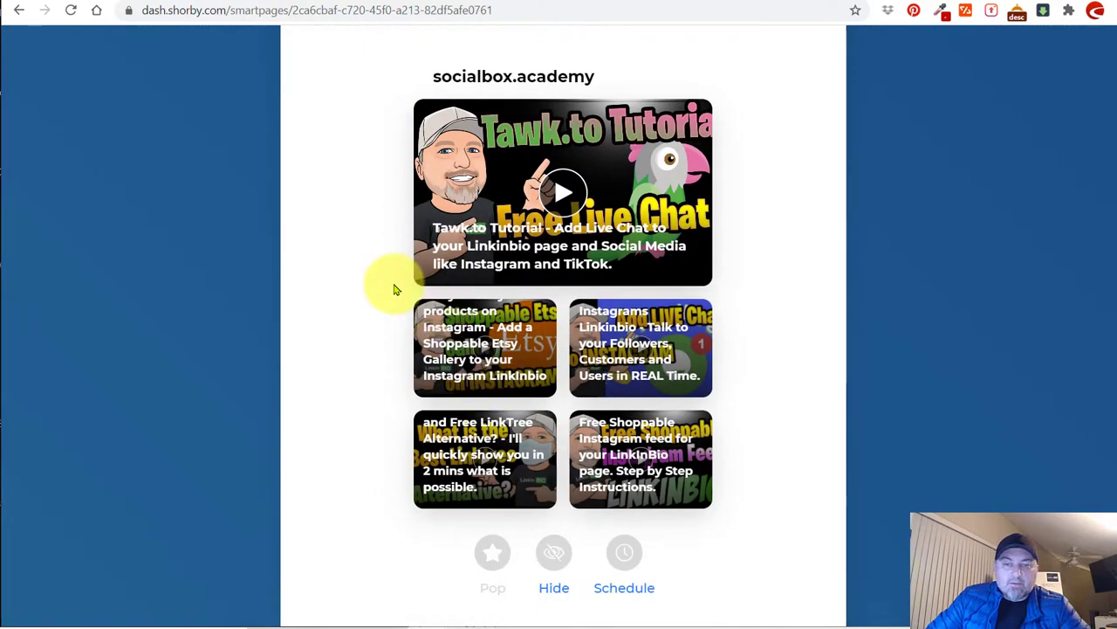
scroll(393, 290, "up", 3)
left_click(621, 210)
left_click(619, 209)
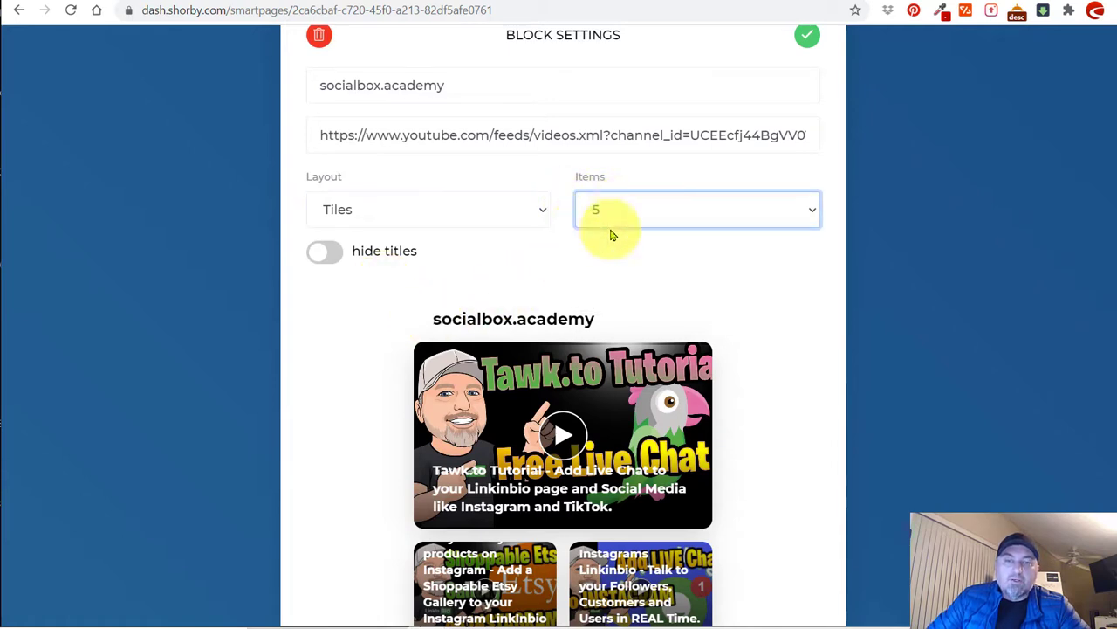
scroll(775, 299, "down", 1)
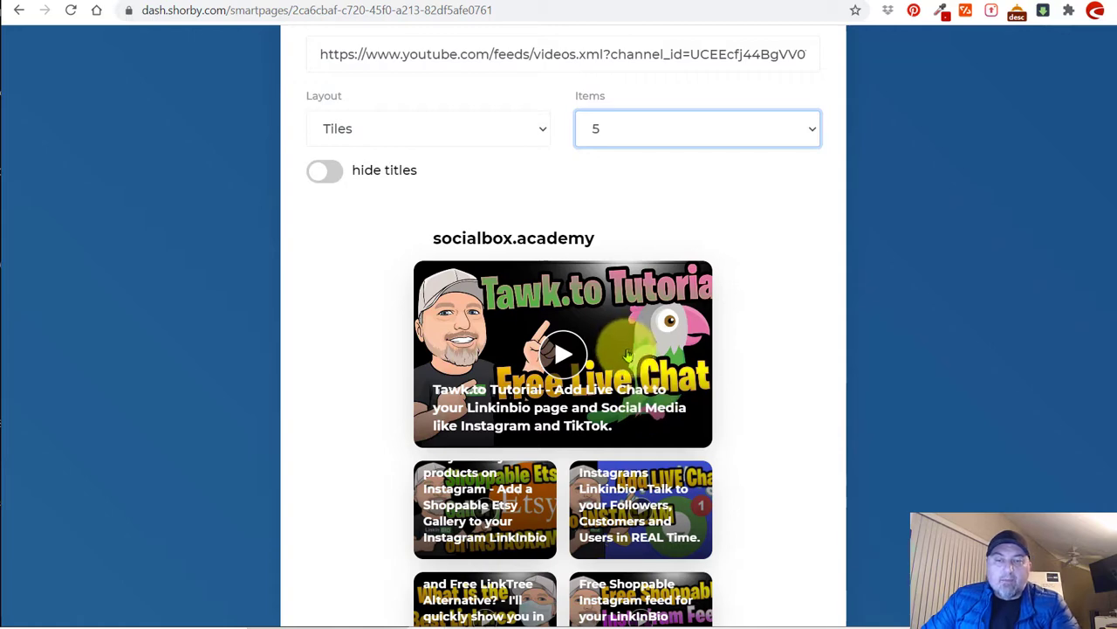
scroll(618, 410, "down", 1)
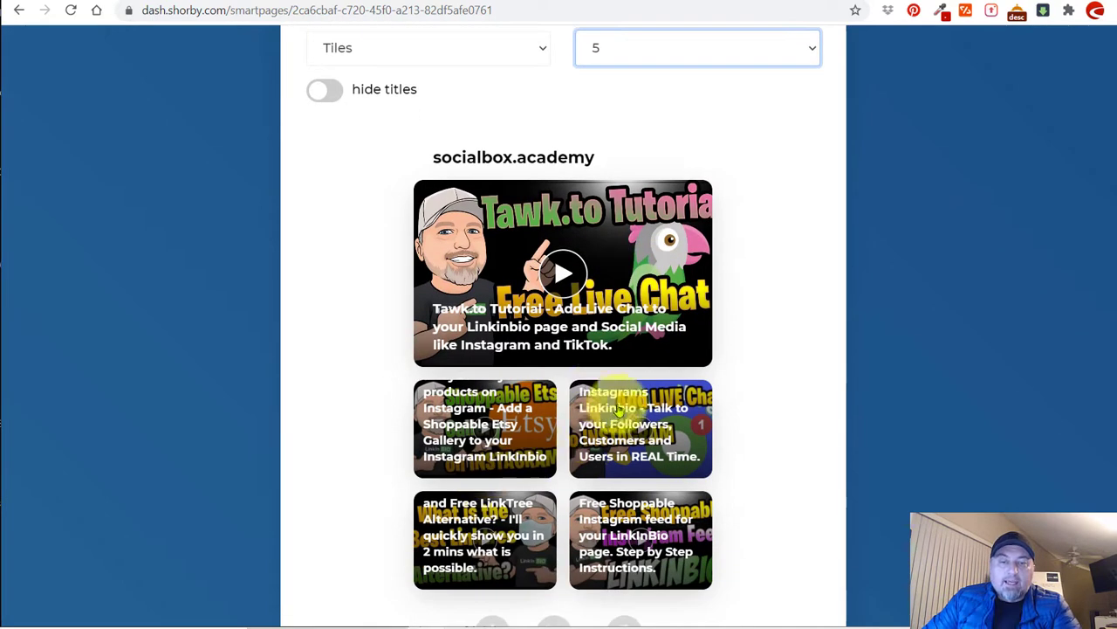
scroll(717, 400, "up", 2)
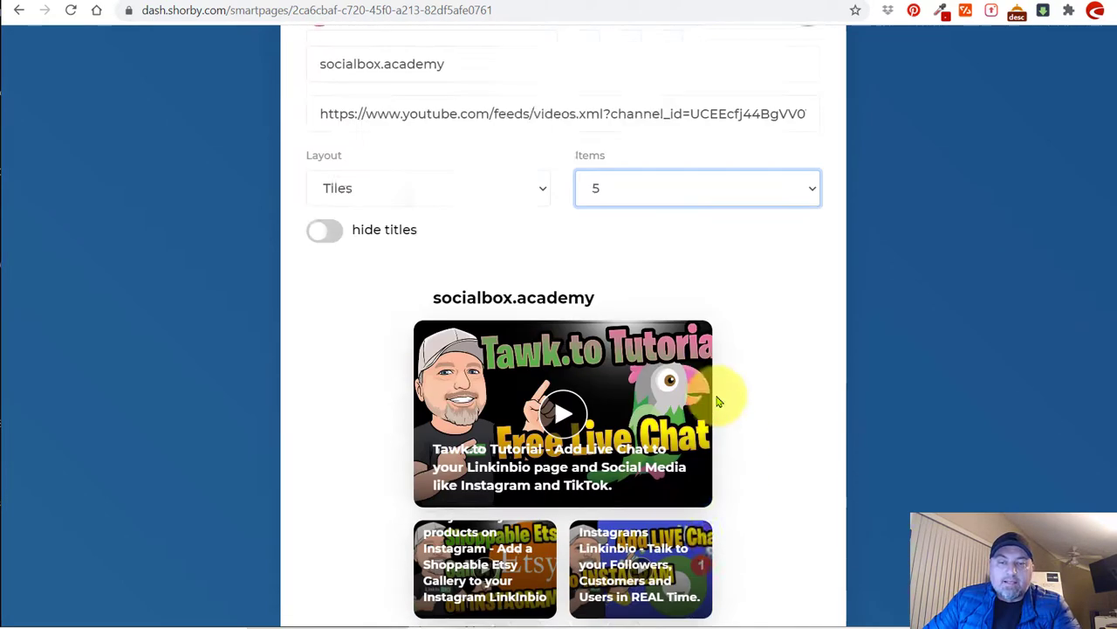
scroll(717, 399, "up", 1)
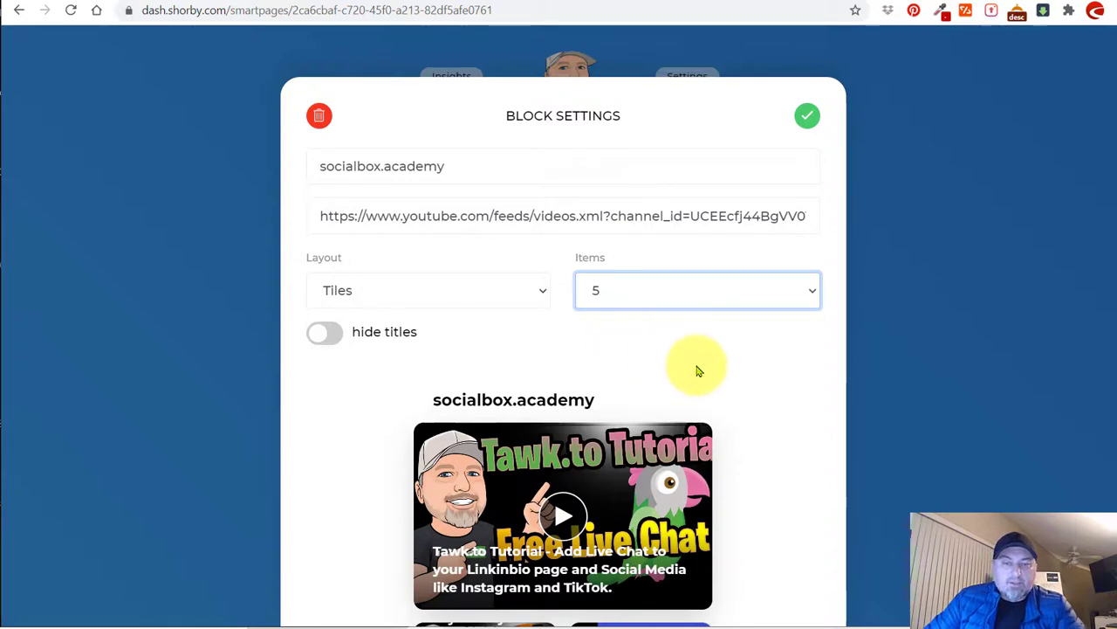
scroll(690, 362, "down", 2)
left_click(321, 172)
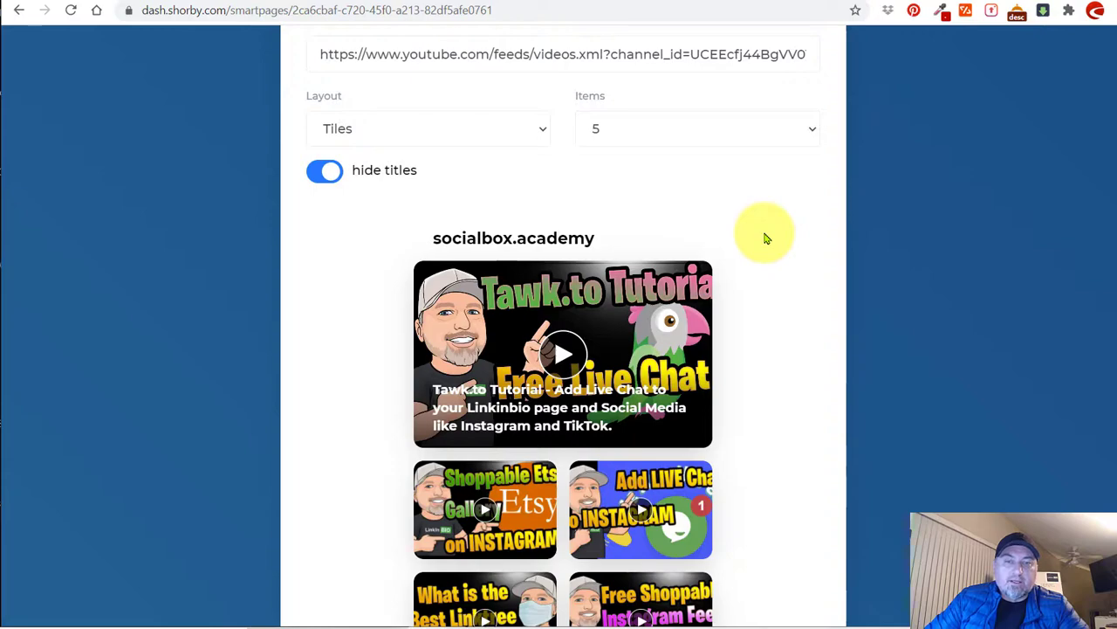
scroll(765, 239, "down", 2)
scroll(788, 287, "up", 4)
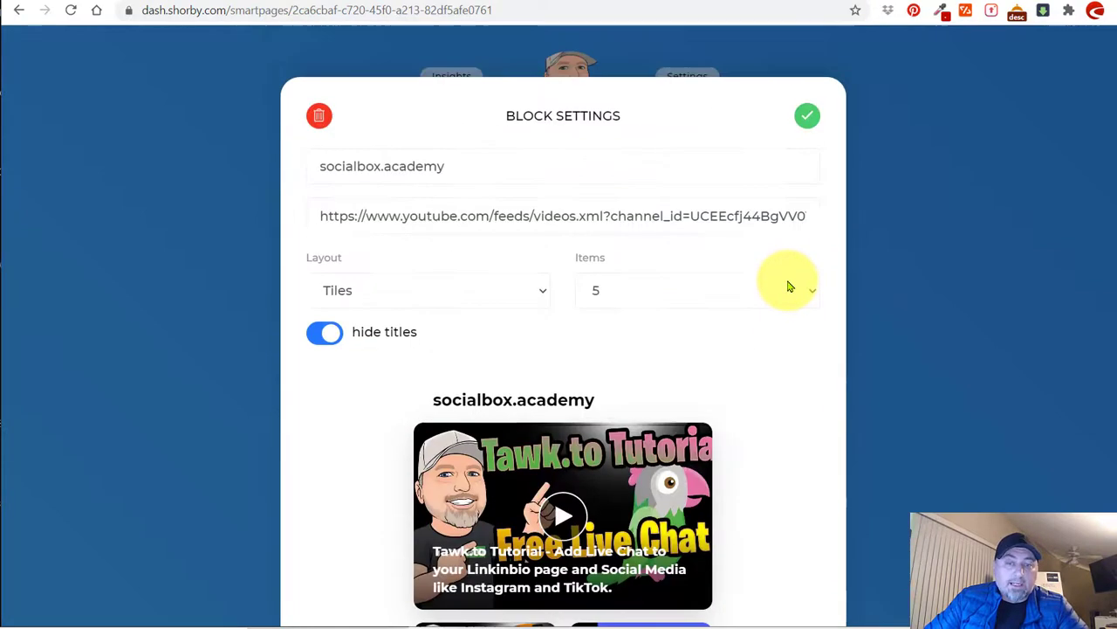
Save the video feed block and publish the Smart Page.
left_click(808, 117)
scroll(798, 302, "down", 6)
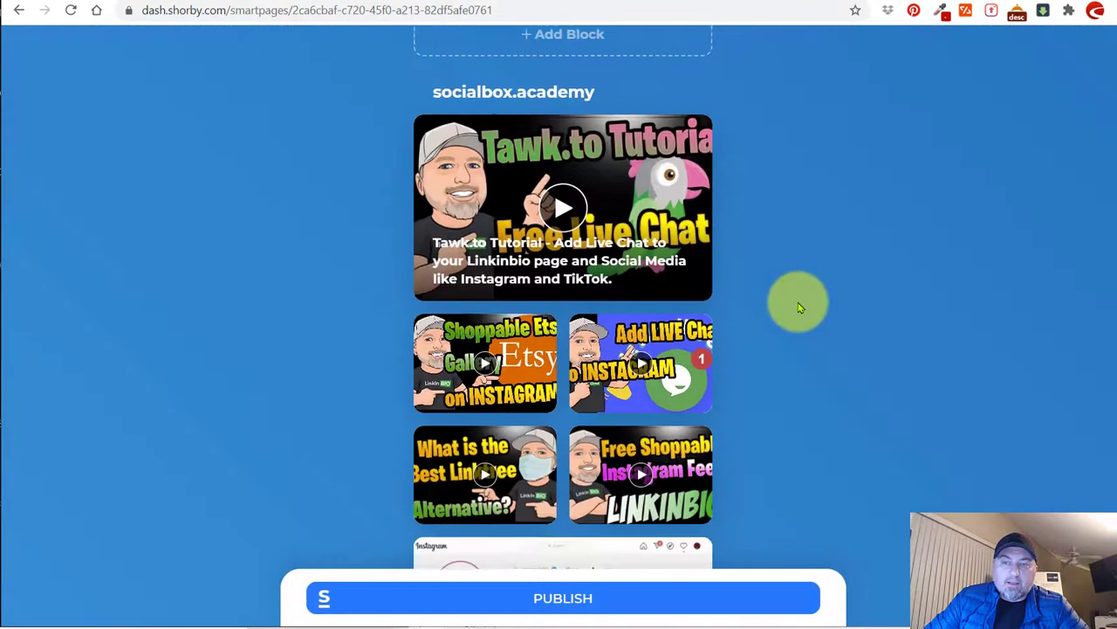
scroll(821, 330, "up", 3)
scroll(823, 324, "down", 3)
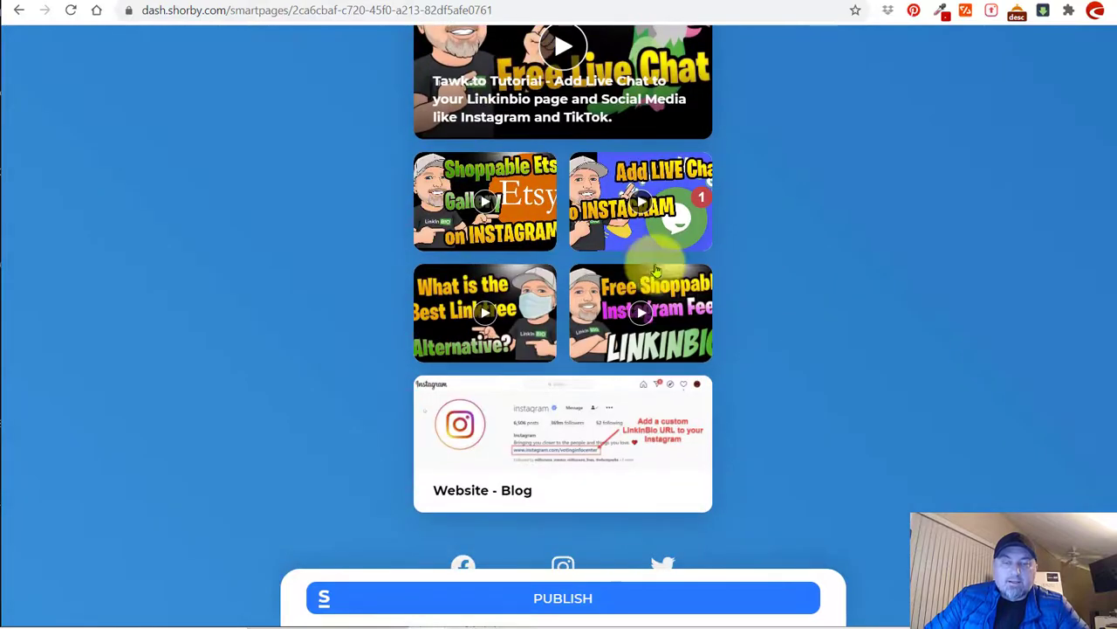
scroll(690, 227, "up", 2)
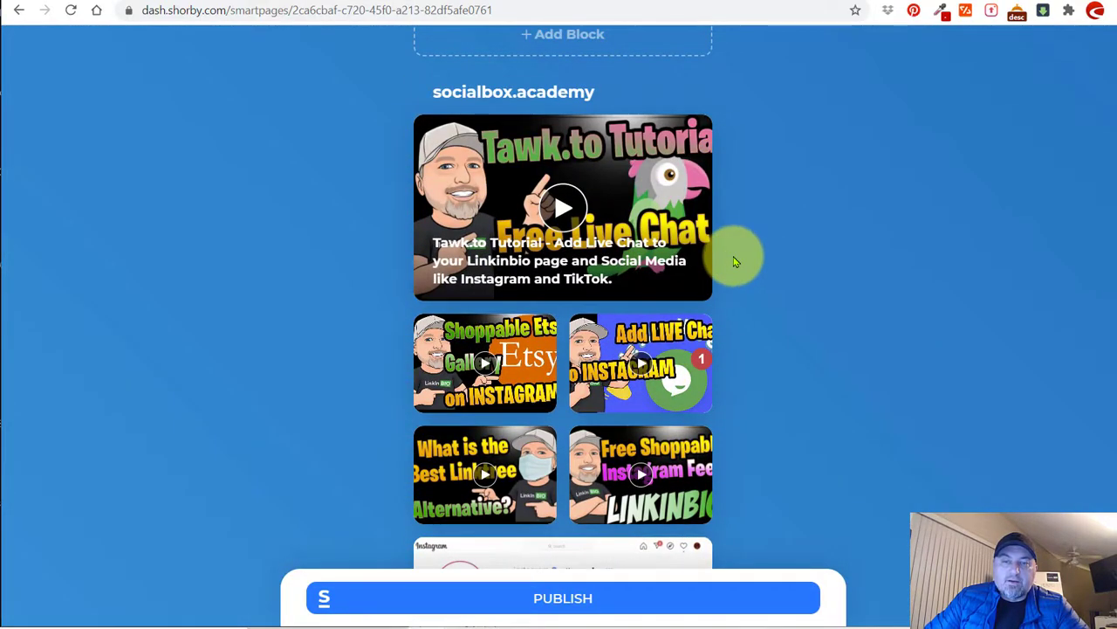
scroll(735, 261, "up", 2)
left_click(531, 599)
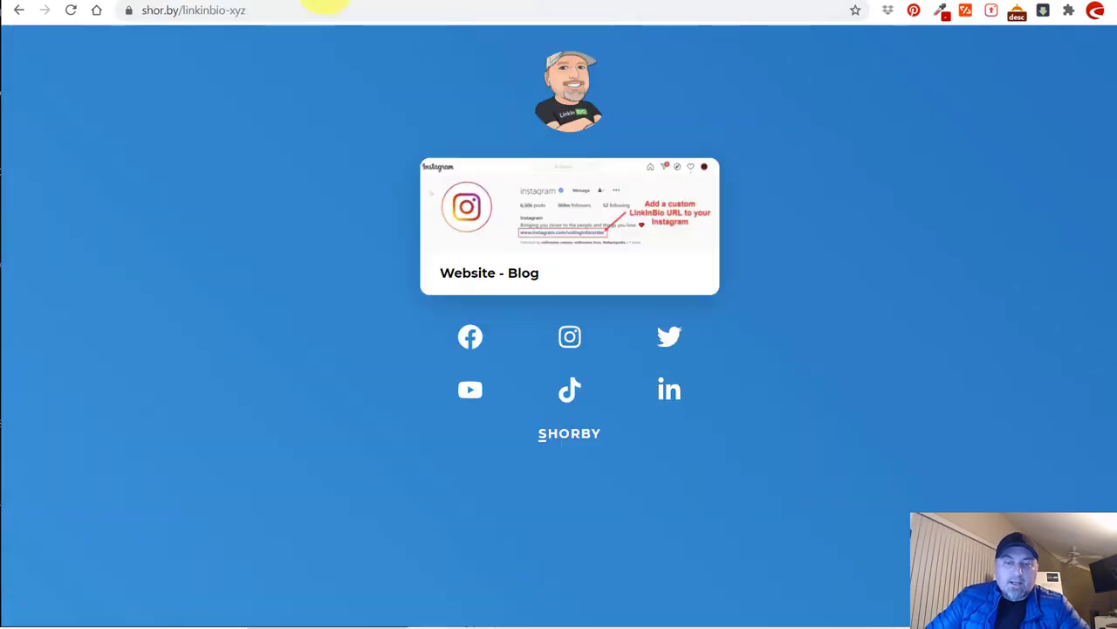
Reload the live page to verify the video tiles, then return to the Smart Page editor.
left_click(71, 10)
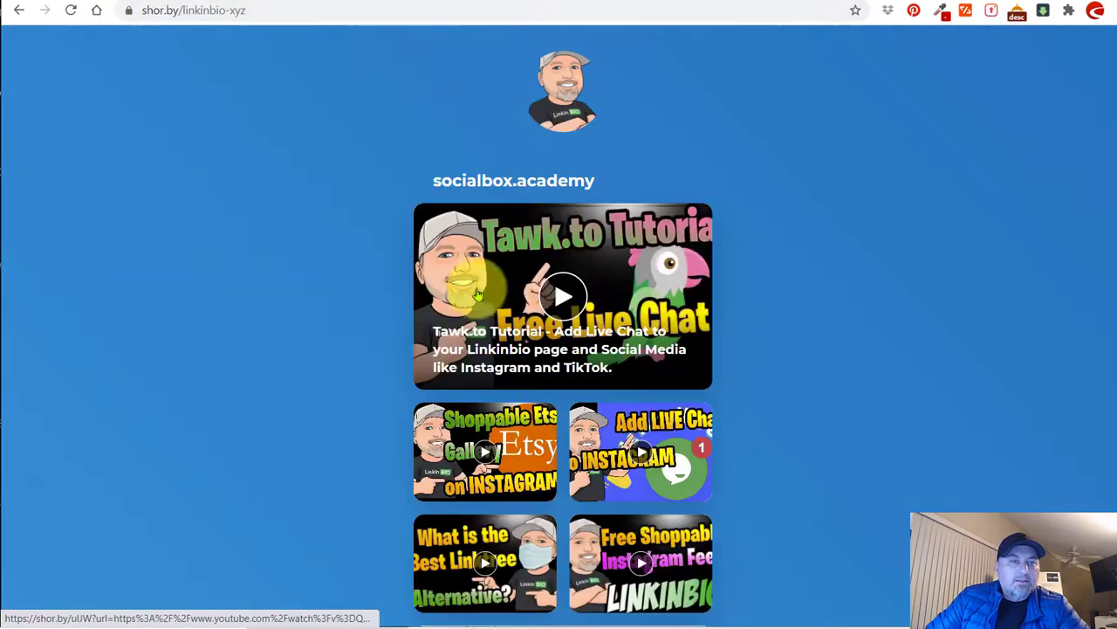
scroll(287, 289, "down", 4)
scroll(199, 306, "up", 3)
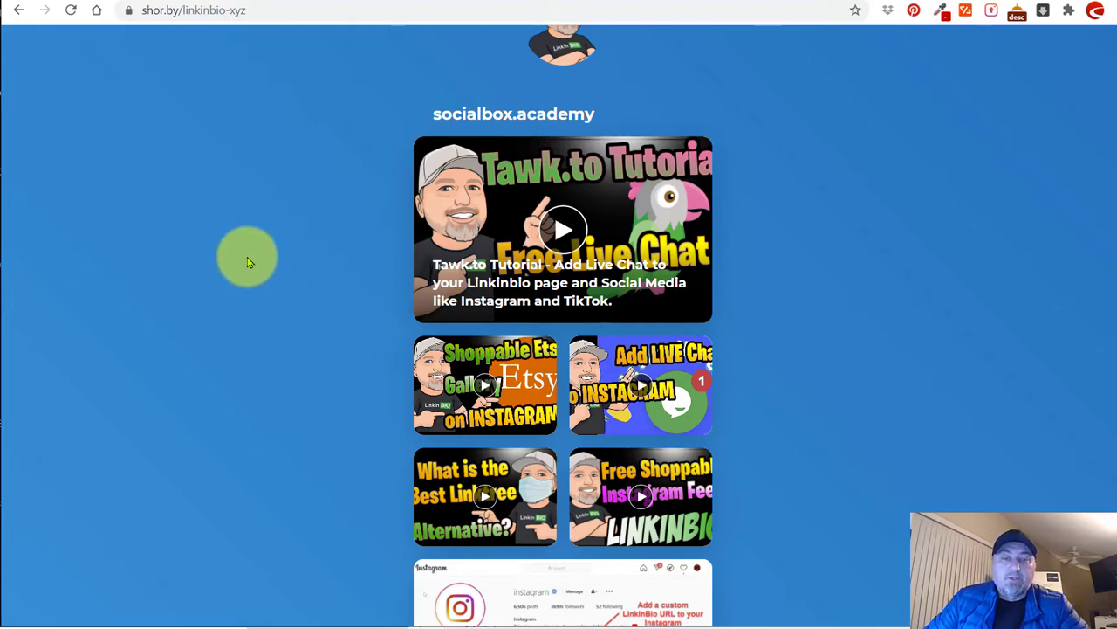
left_click(212, 1)
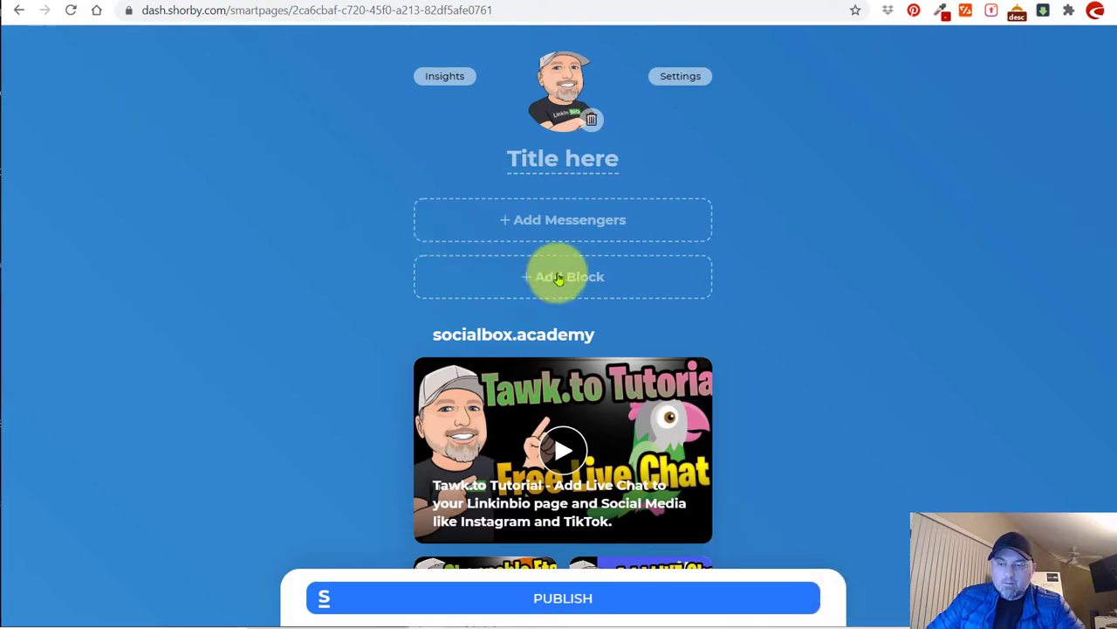
Add a Subtitle and Text block titled 'My Blog Posts' reading 'Read my latest posts from our Blog'.
left_click(558, 278)
left_click(507, 391)
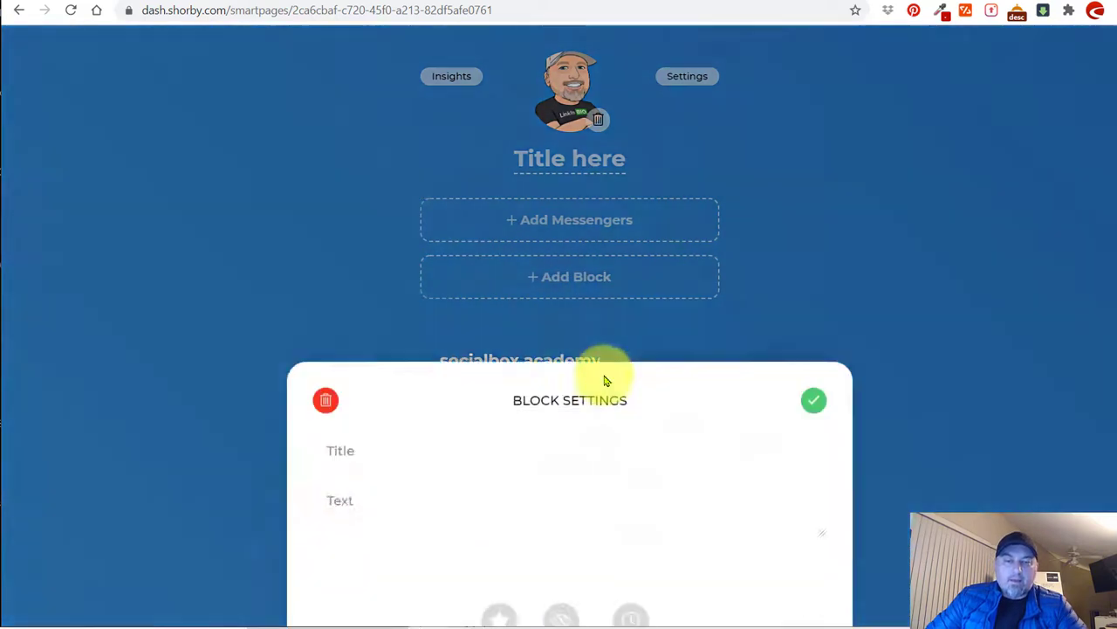
left_click(598, 385)
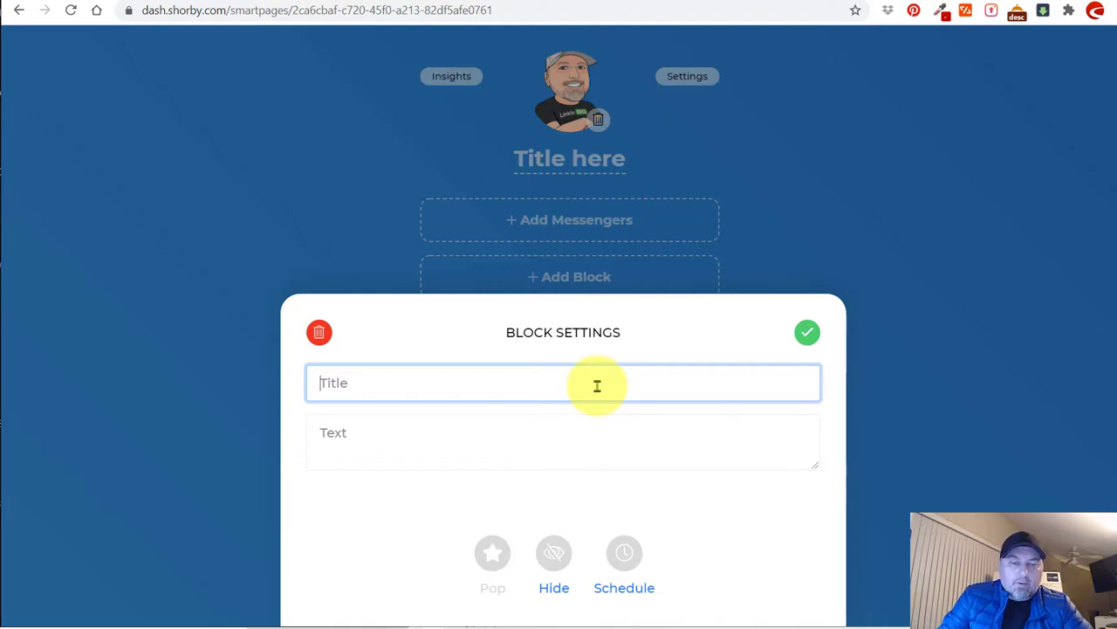
type("My Blog Posts")
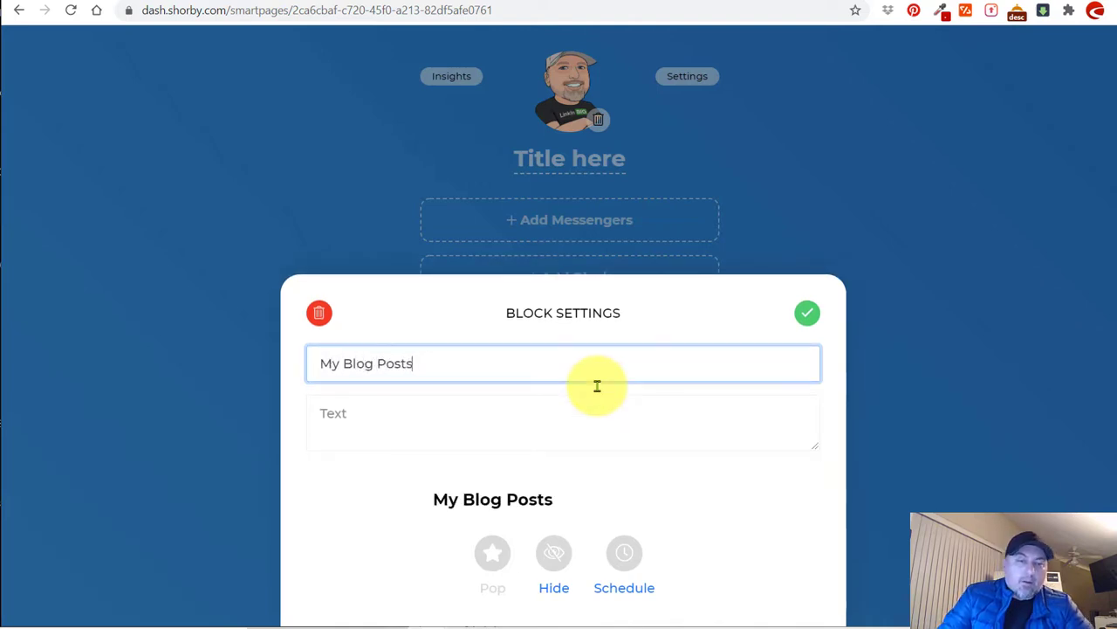
key("Tab")
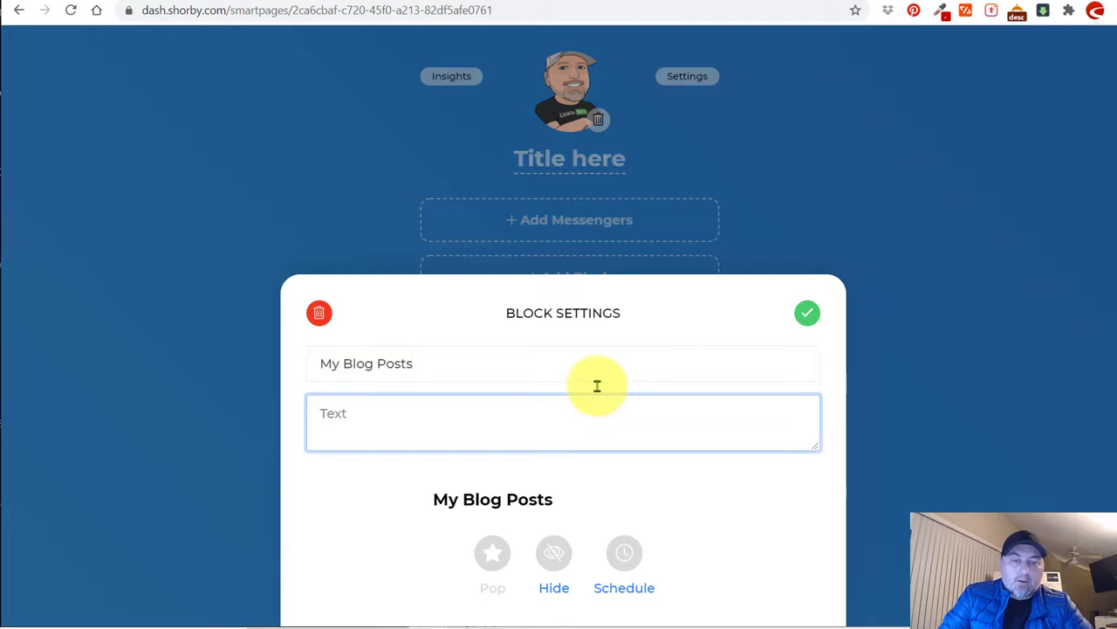
type("Read my latest posts from o")
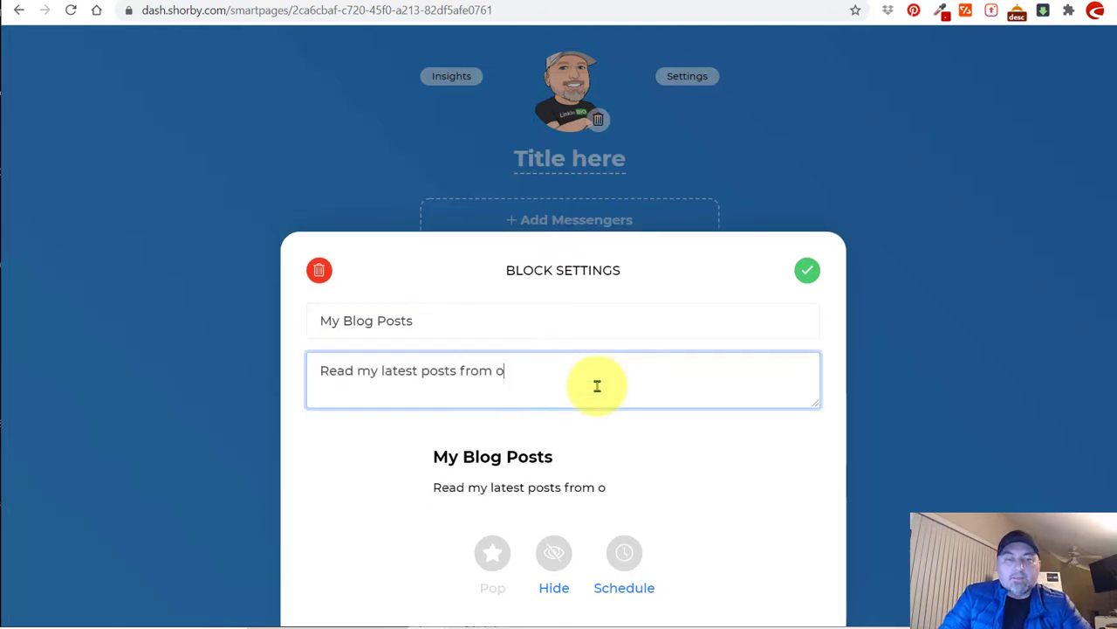
left_click(806, 270)
Move the My Blog Posts block below the video feed and publish the page.
scroll(516, 289, "down", 1)
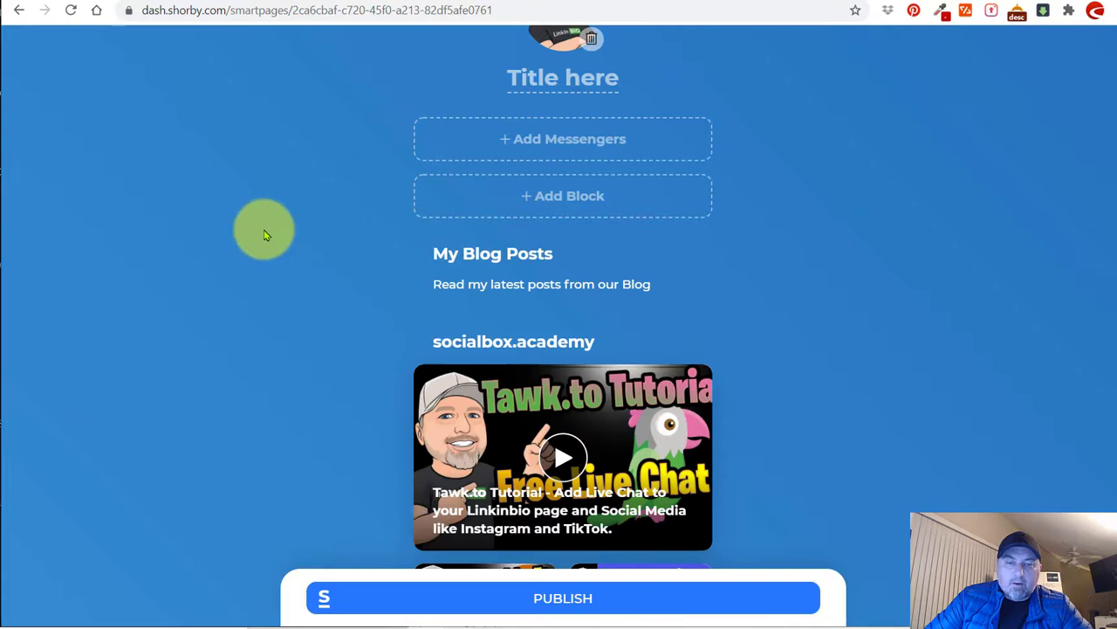
scroll(262, 229, "down", 3)
left_click_drag(439, 79, 488, 279)
scroll(1105, 337, "up", 3)
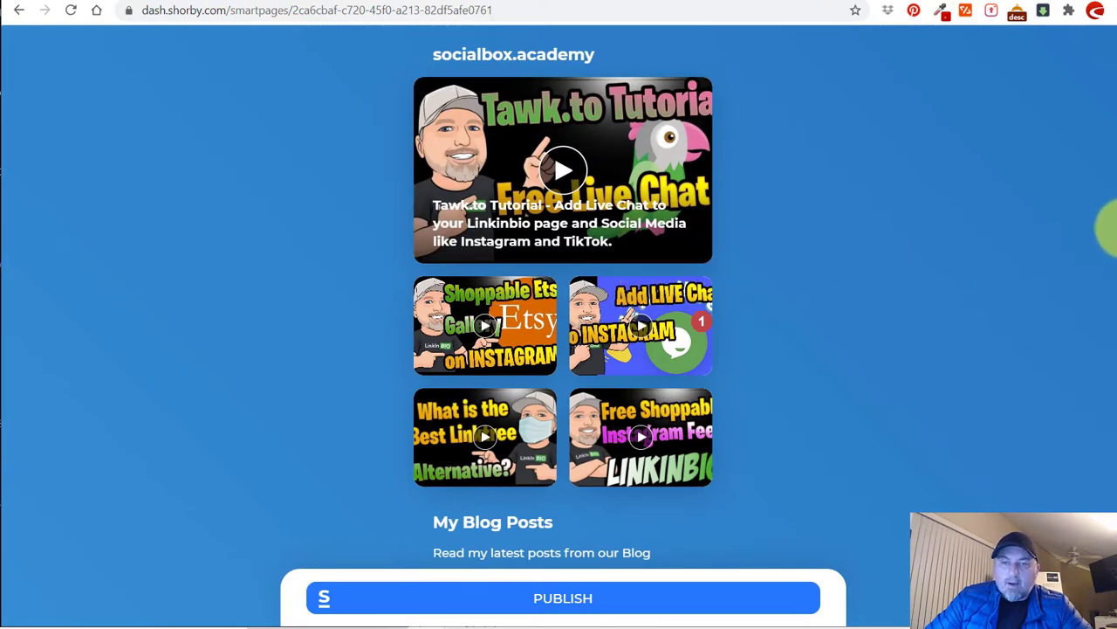
scroll(1109, 249, "down", 2)
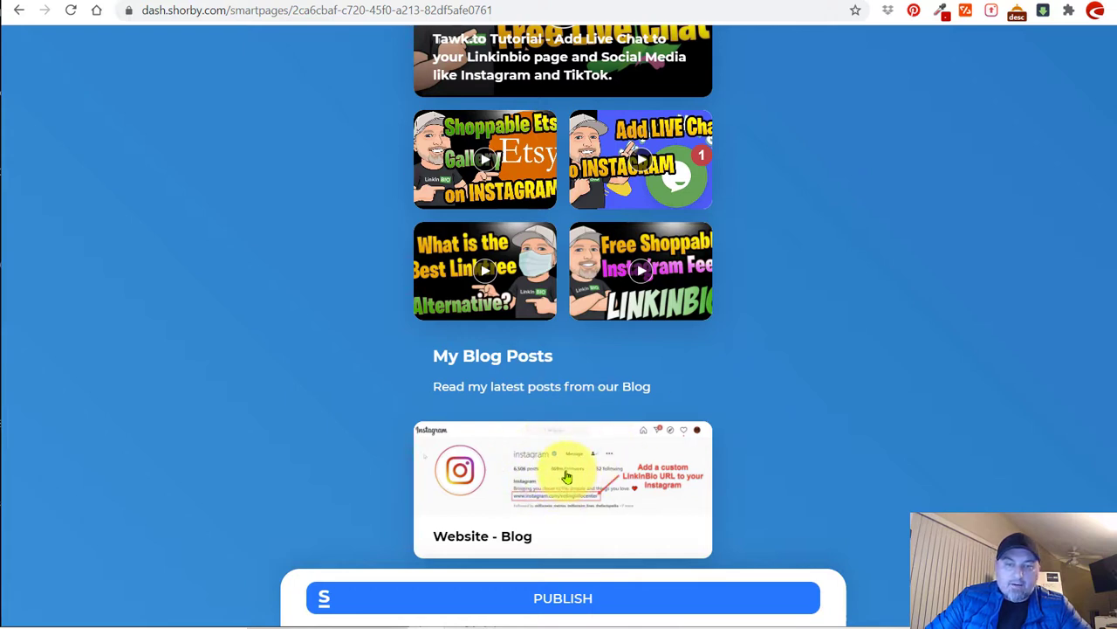
left_click(571, 595)
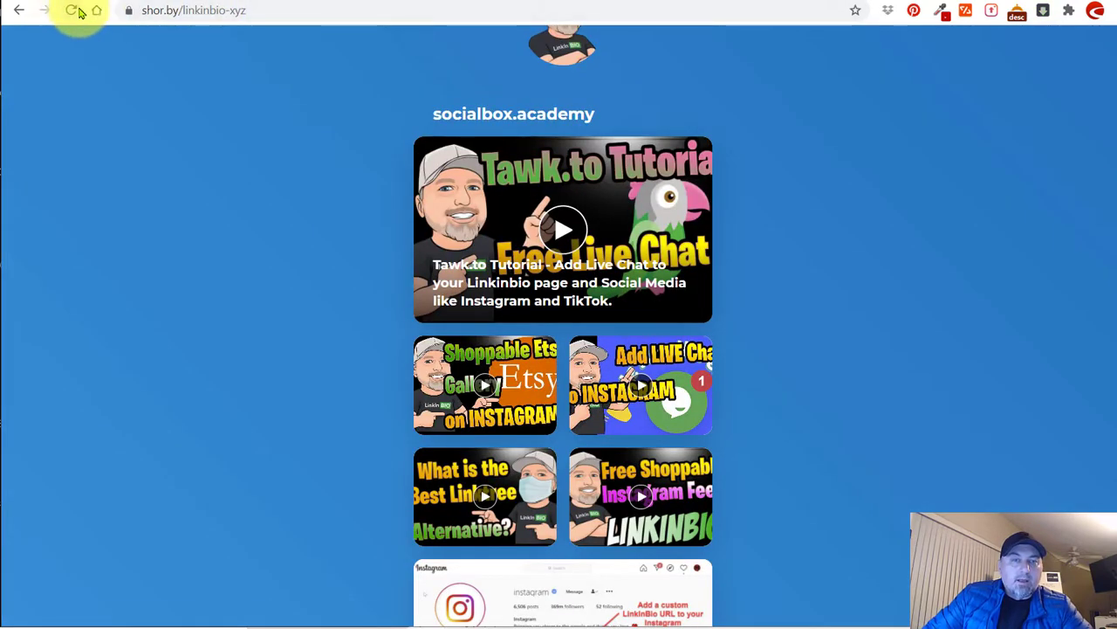
Reload the live page to check the new block order, then return to the editor.
left_click(74, 10)
scroll(267, 299, "down", 3)
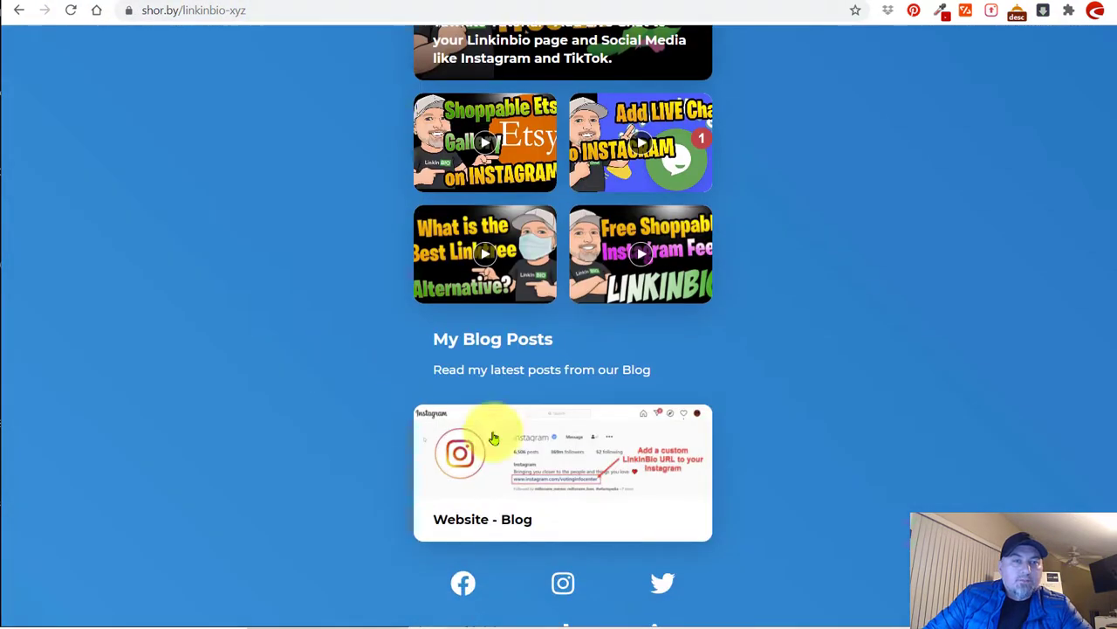
scroll(562, 384, "up", 4)
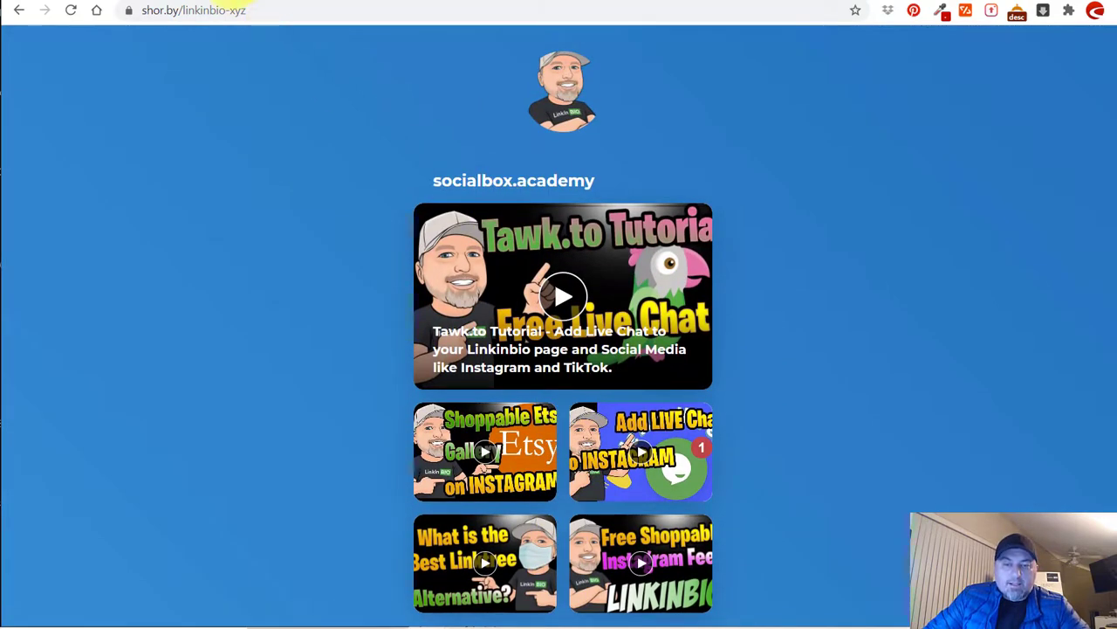
key("ctrl+Tab")
scroll(723, 393, "up", 3)
scroll(774, 317, "up", 3)
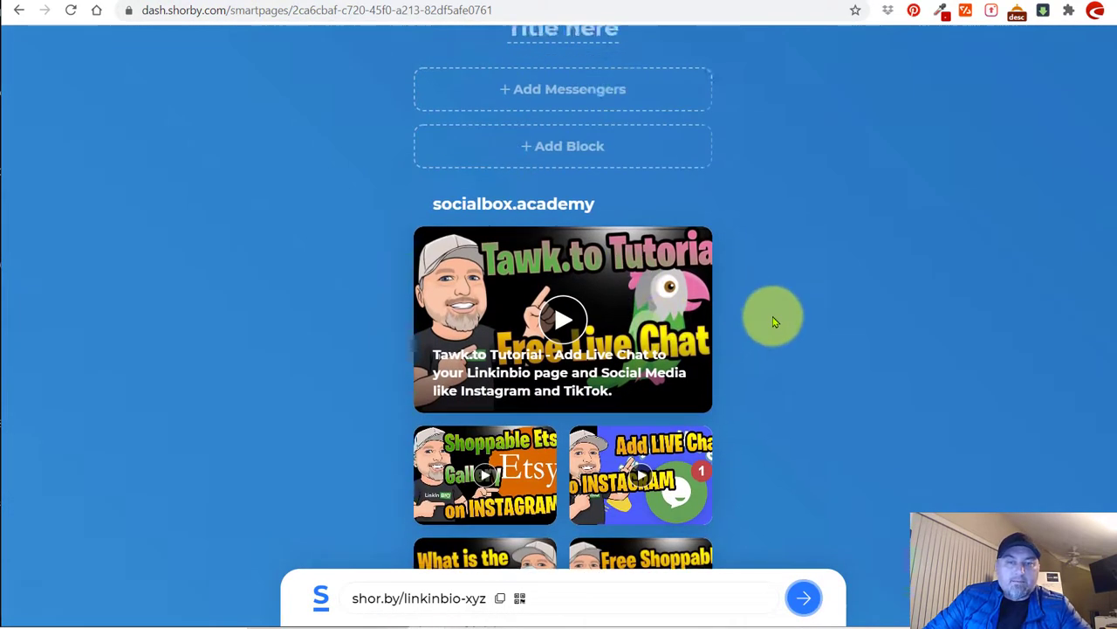
Add a second Dynamic feed block and switch it to a custom RSS/Atom feed URL.
left_click(611, 282)
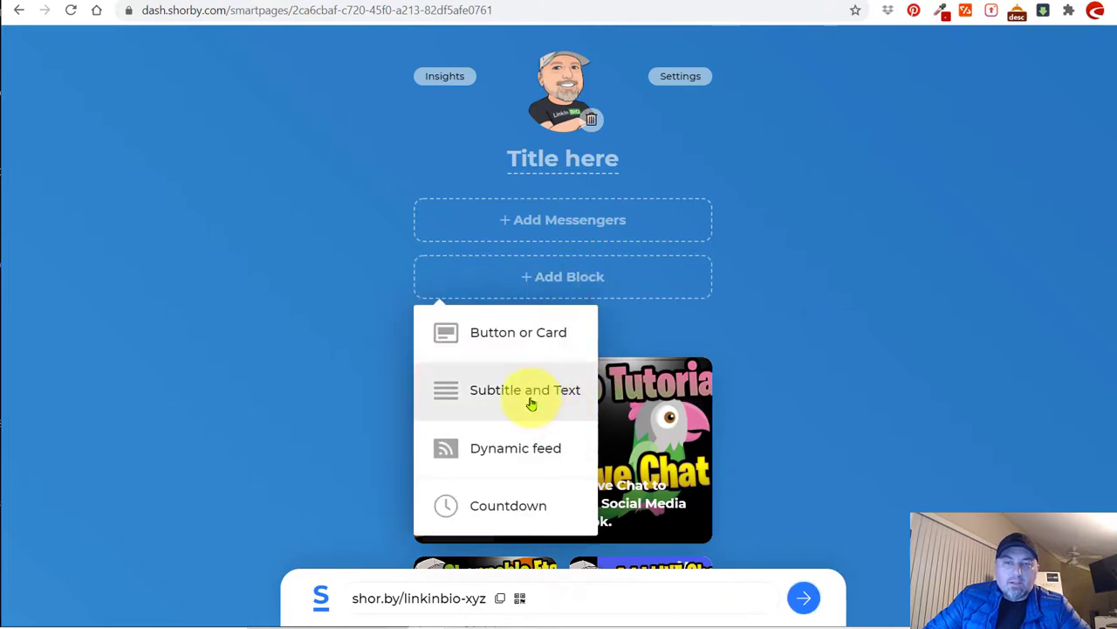
left_click(808, 332)
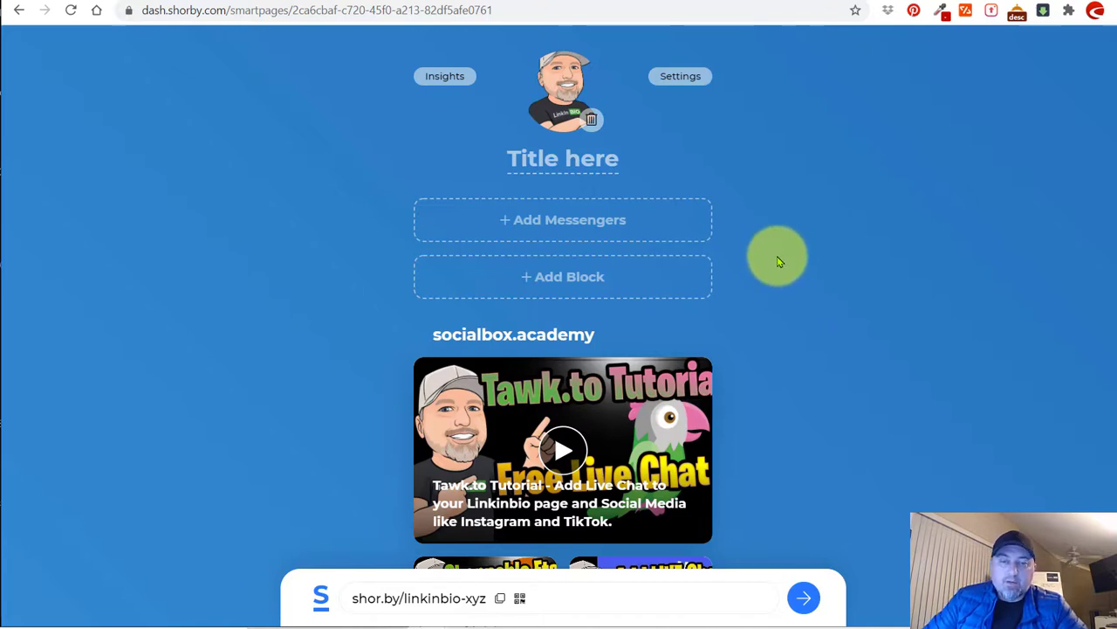
scroll(798, 232, "down", 2)
scroll(798, 240, "up", 2)
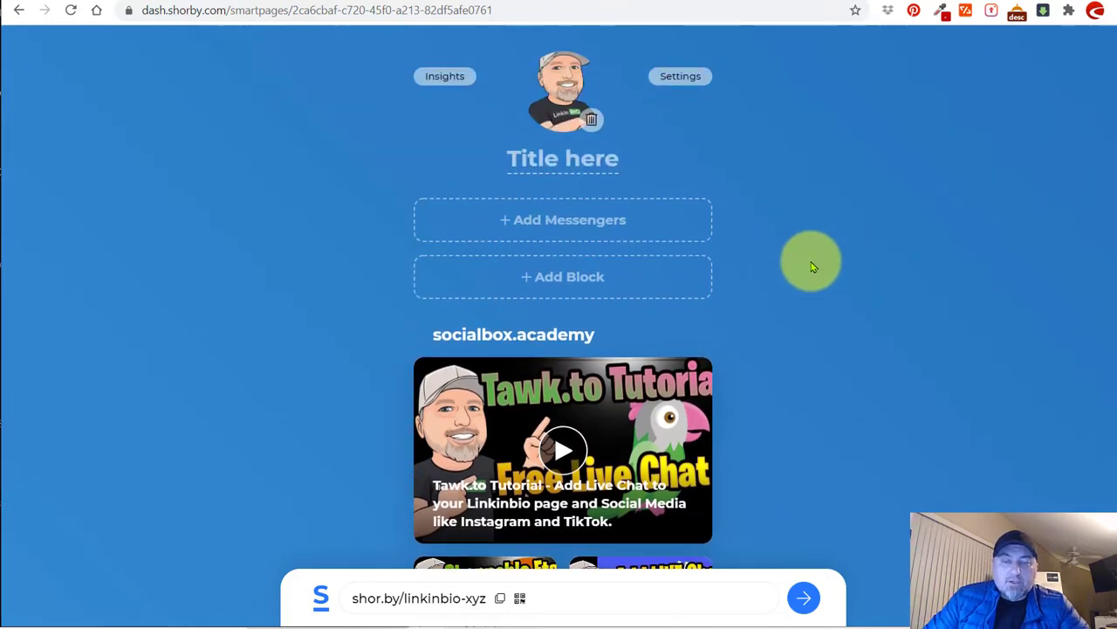
left_click(586, 274)
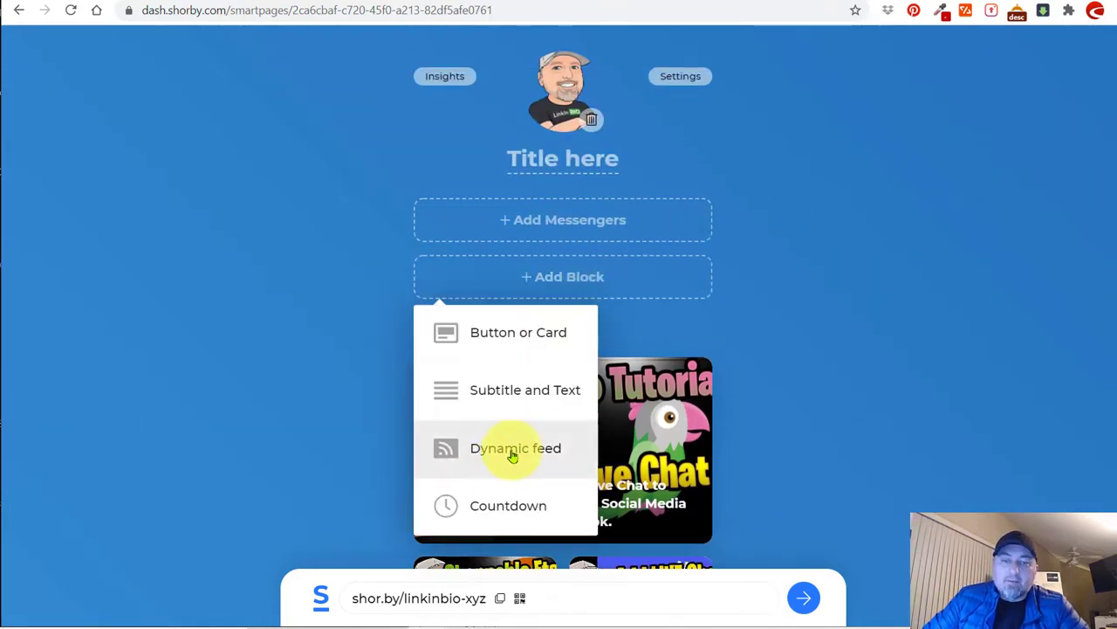
left_click(511, 449)
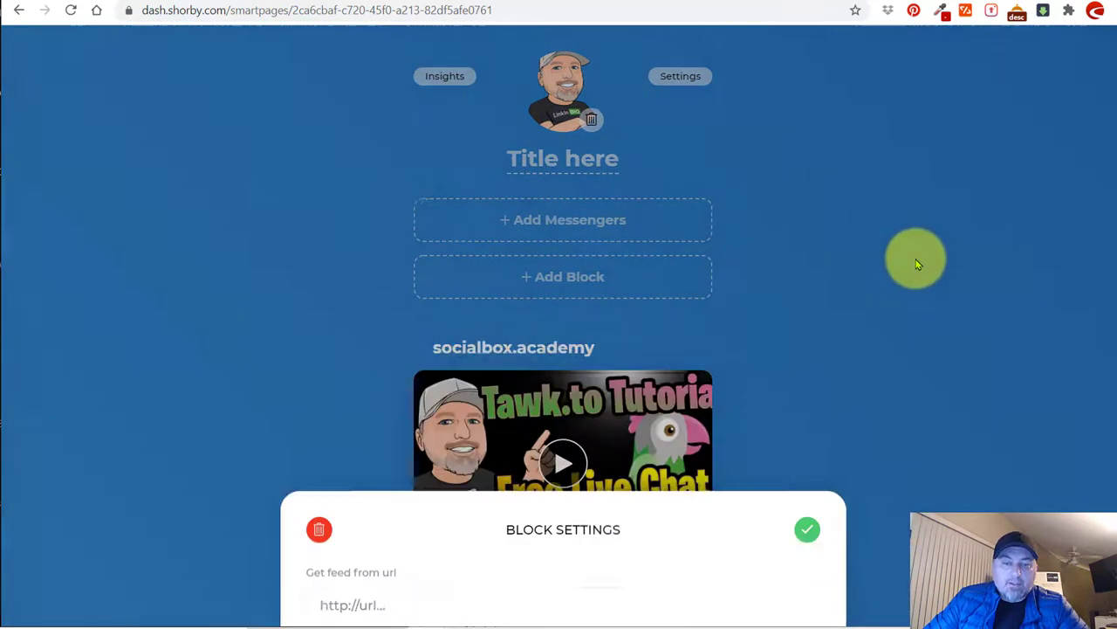
left_click(916, 264)
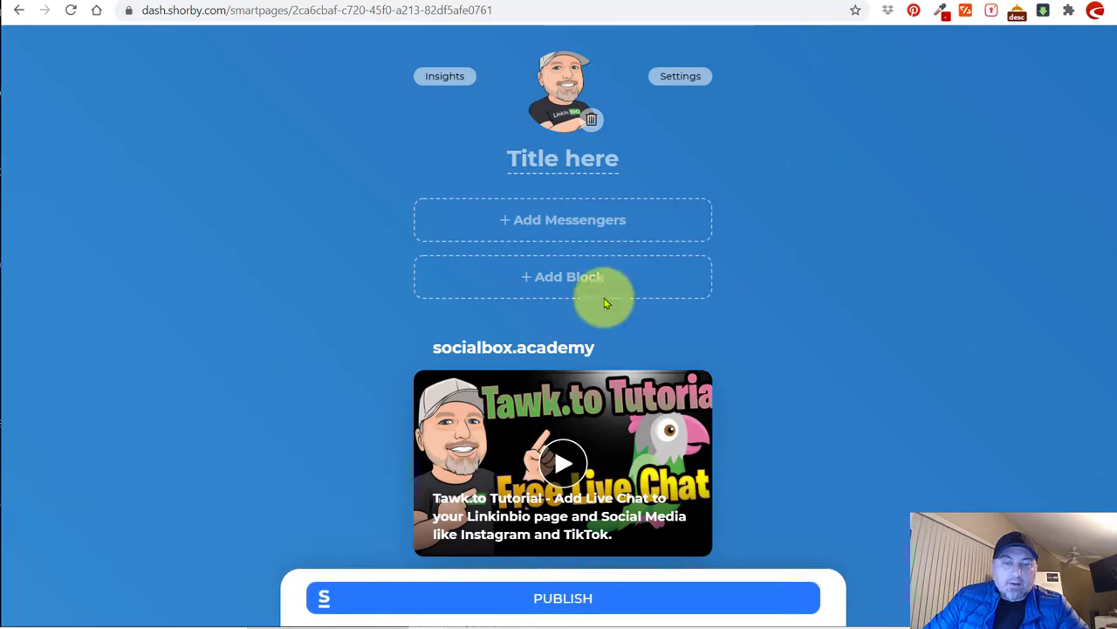
left_click(593, 283)
left_click(531, 445)
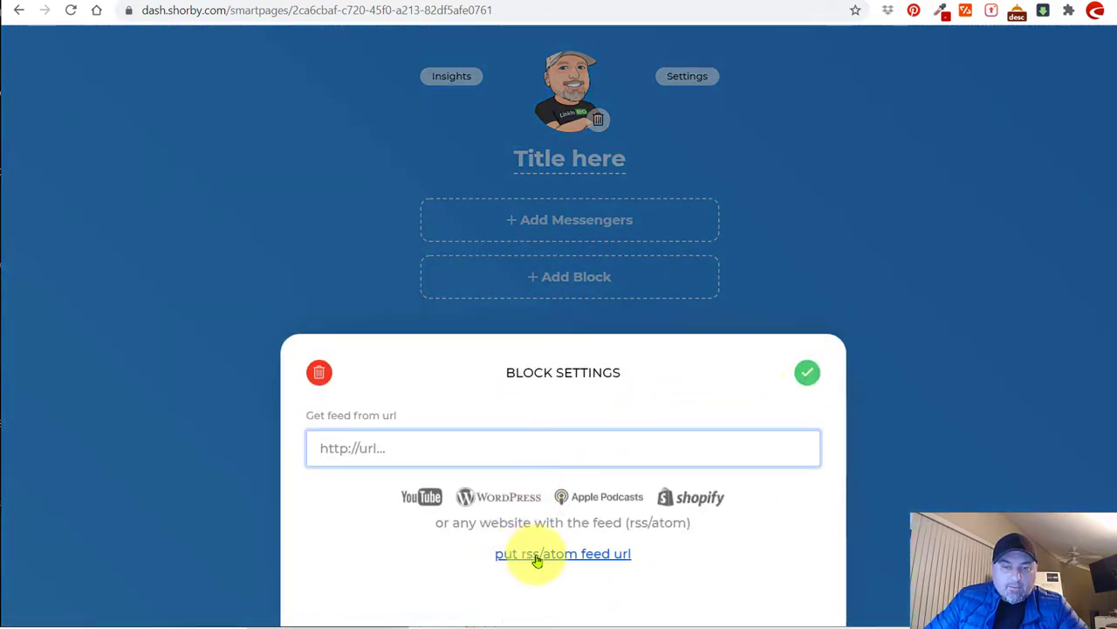
left_click(537, 555)
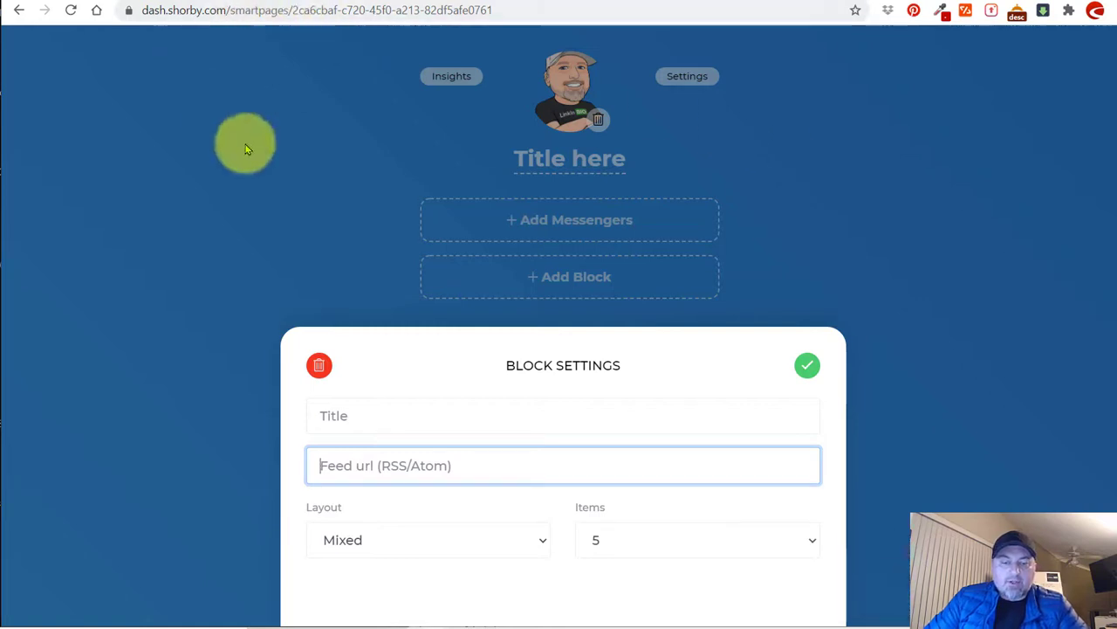
Paste the linkinbio.xyz/feed/ URL as the feed source and limit it to 3 items.
type("https://linkinbio.xyz/feed/")
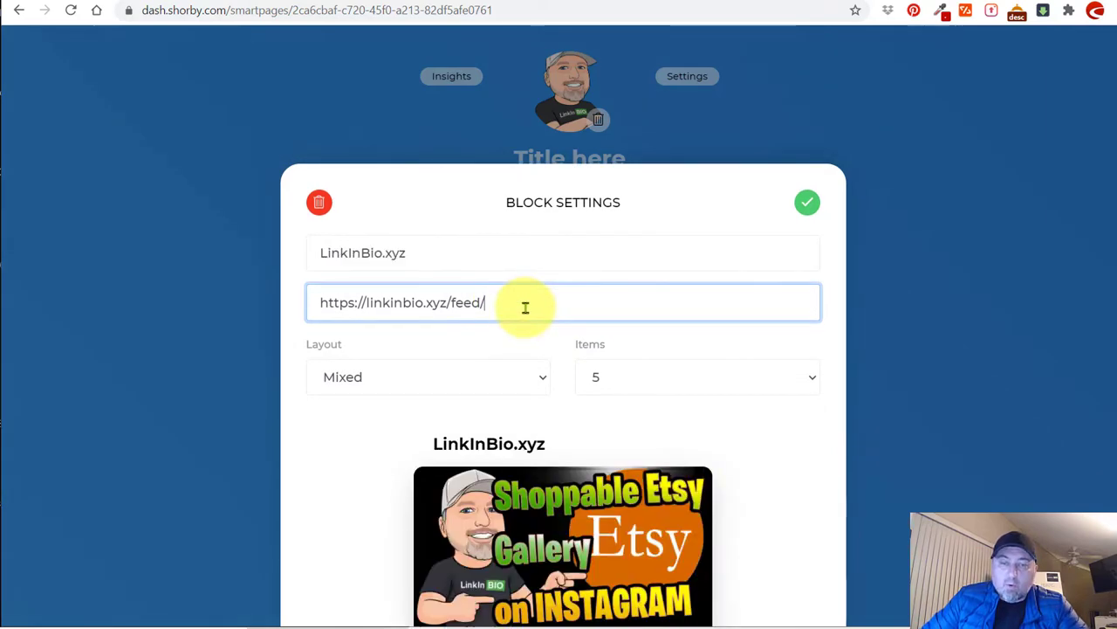
scroll(736, 463, "down", 5)
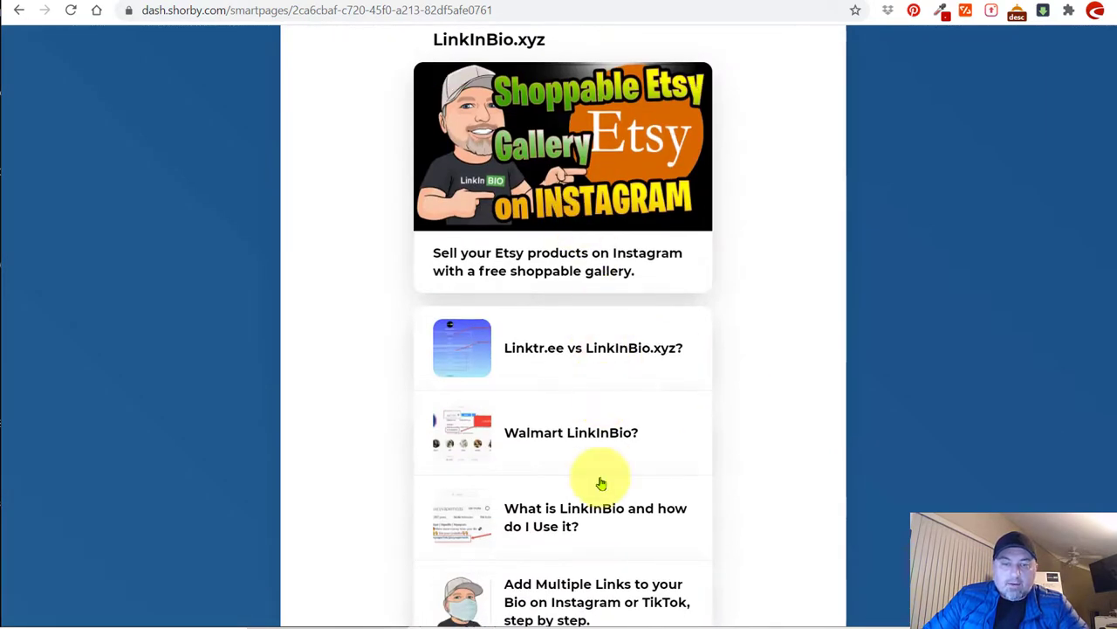
scroll(599, 479, "down", 2)
scroll(568, 454, "up", 4)
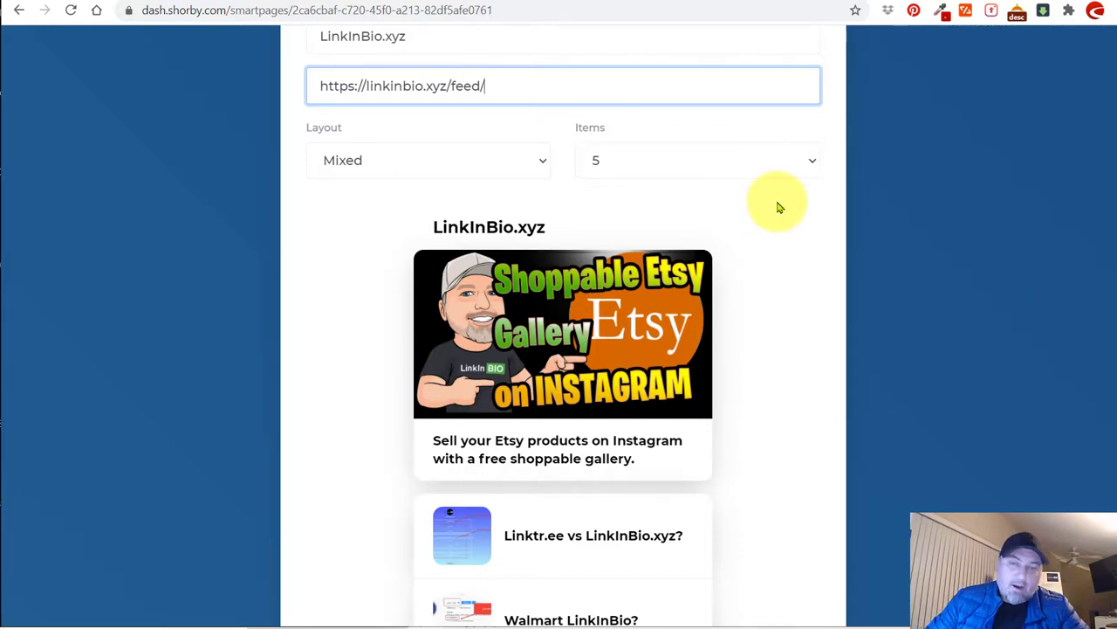
scroll(780, 207, "up", 2)
left_click(611, 316)
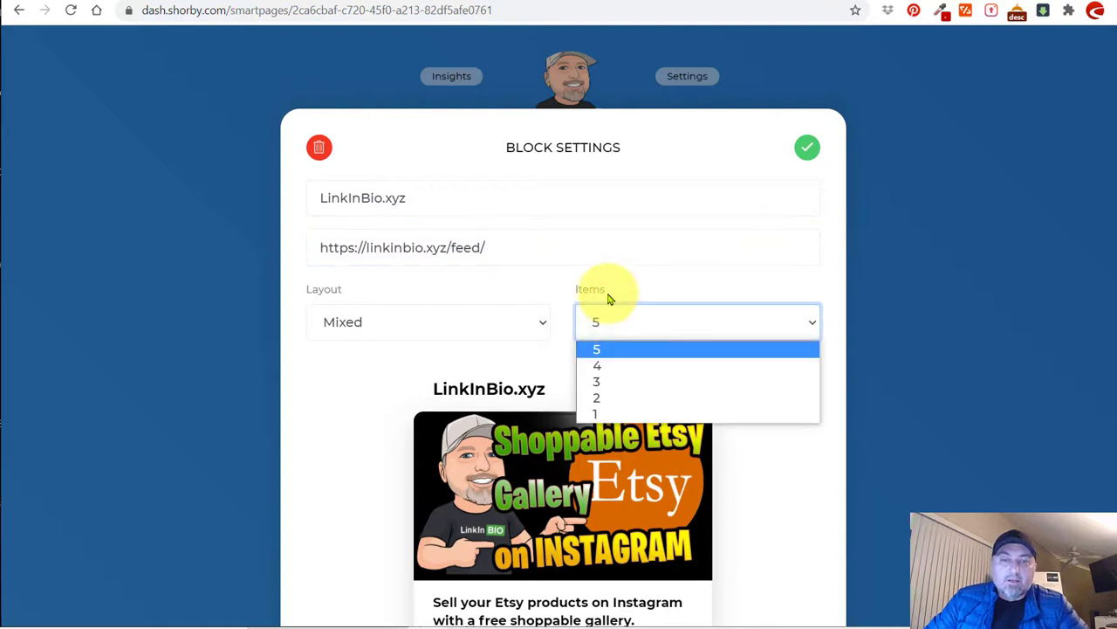
left_click(612, 384)
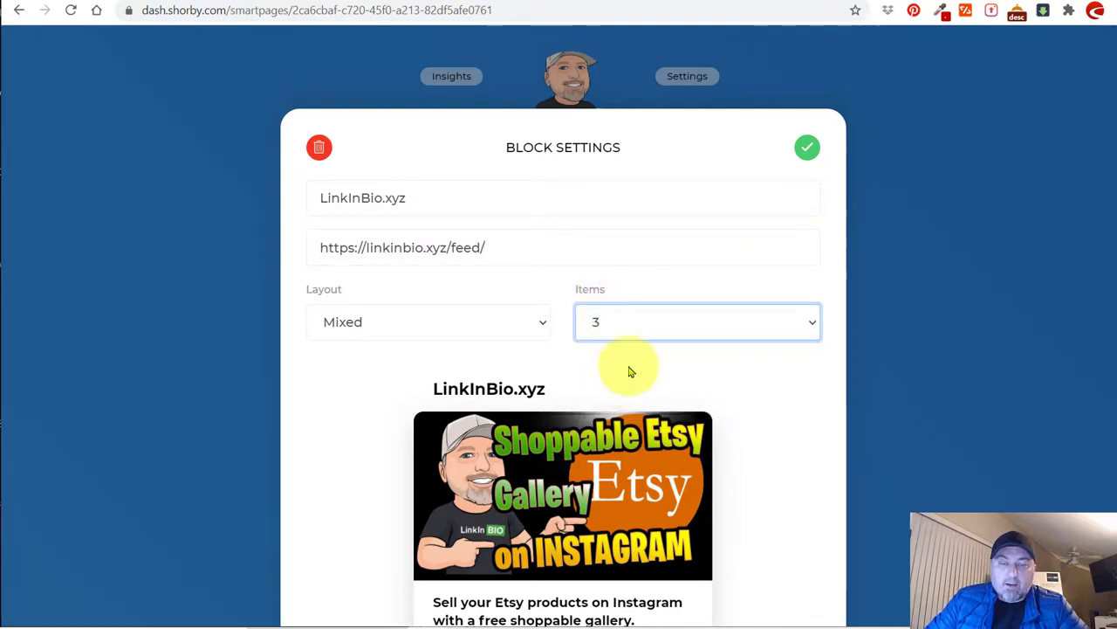
Compare the Cards and Tiles layouts, settle on Thumbnails, and save the blog feed block.
left_click(358, 334)
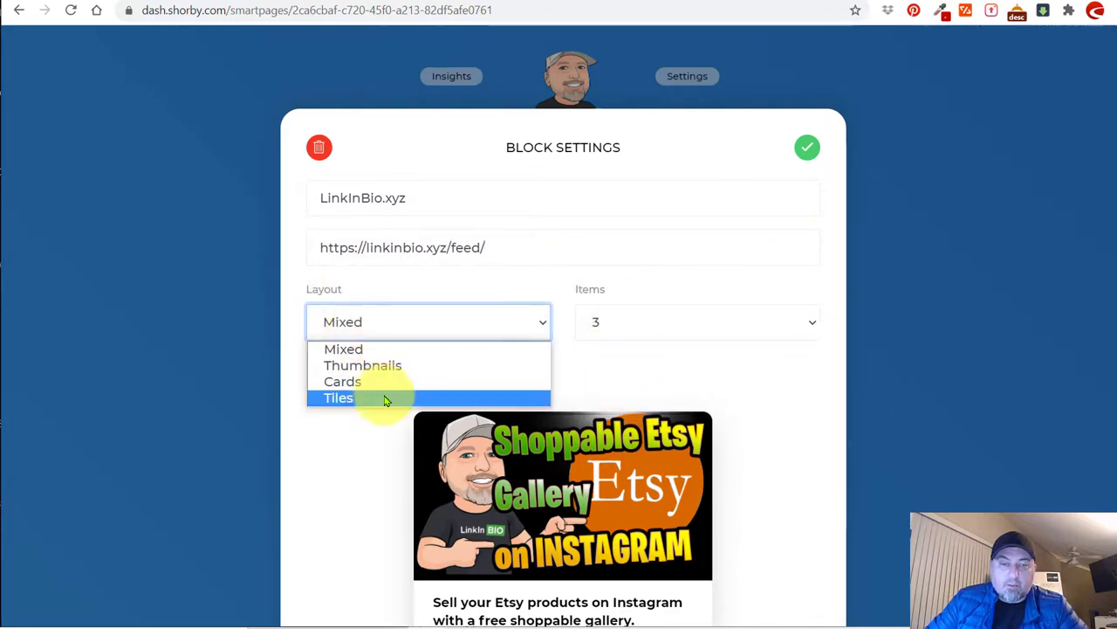
left_click(384, 365)
scroll(607, 391, "down", 2)
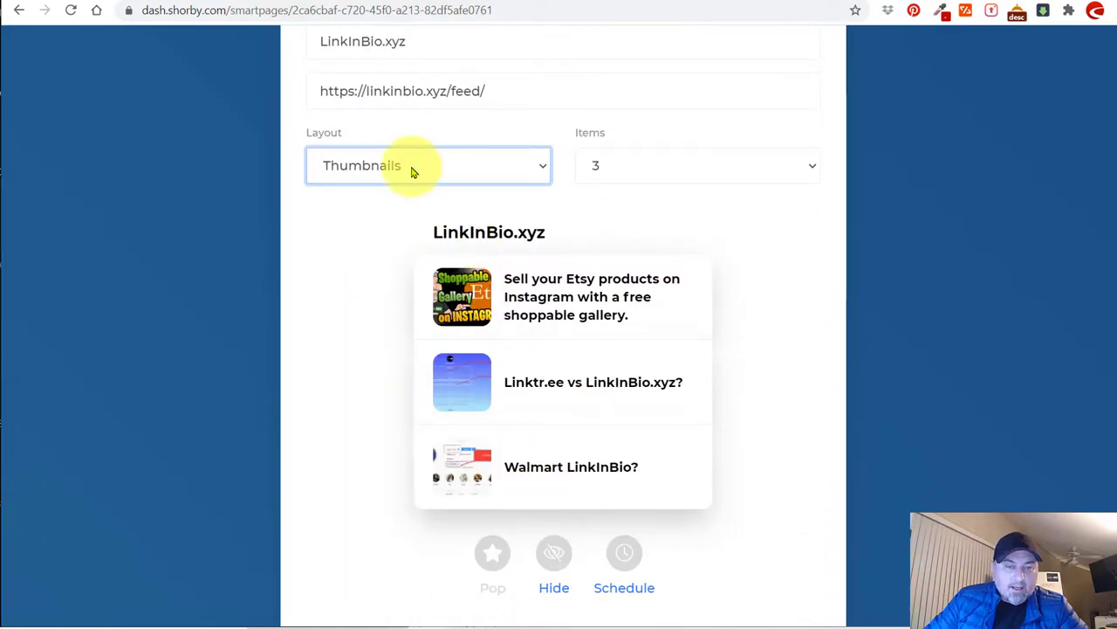
left_click(467, 167)
left_click(403, 223)
left_click(382, 168)
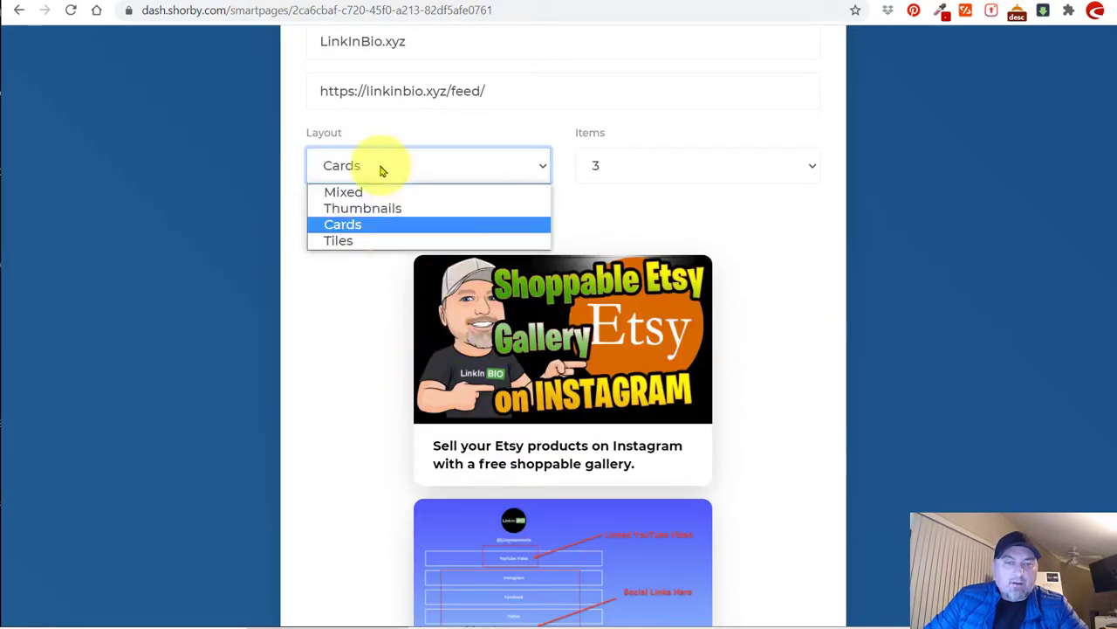
left_click(369, 240)
left_click(373, 174)
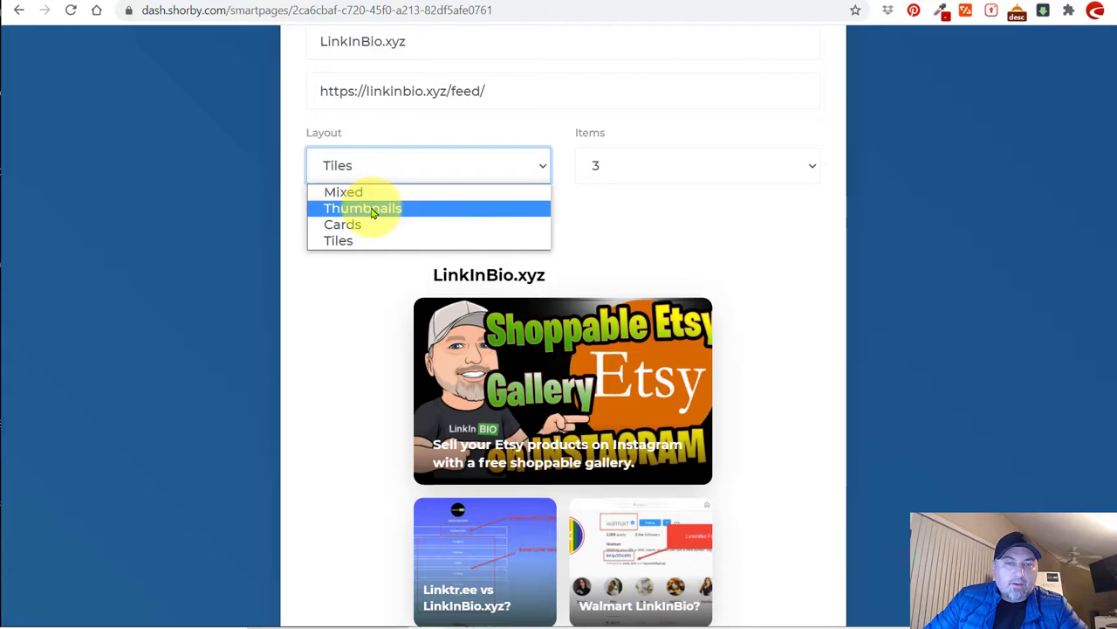
left_click(388, 207)
scroll(635, 384, "up", 3)
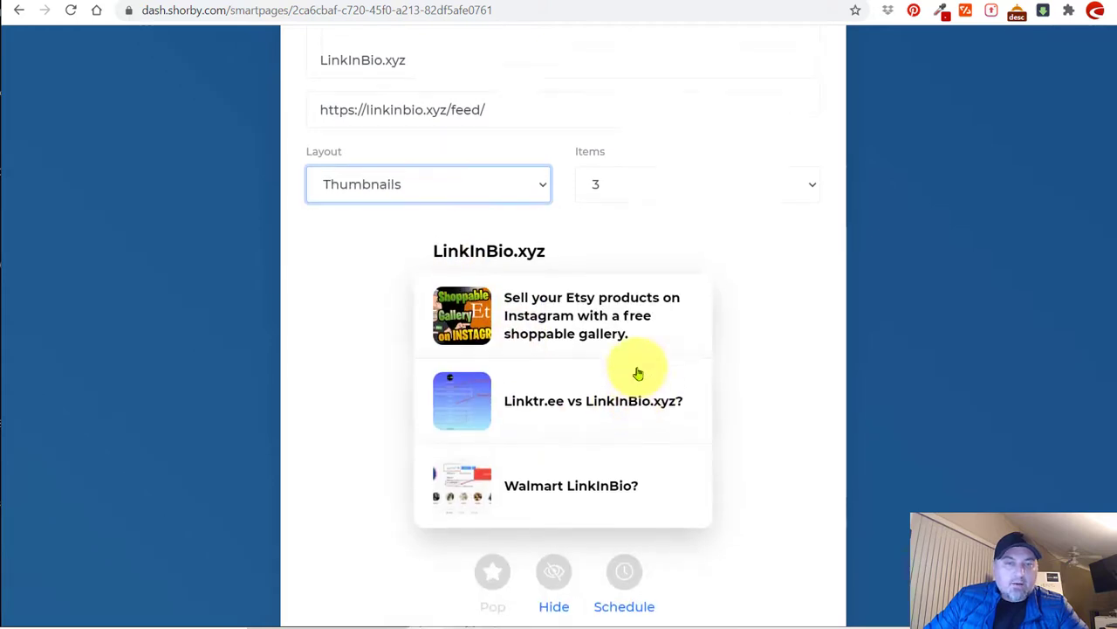
left_click(803, 202)
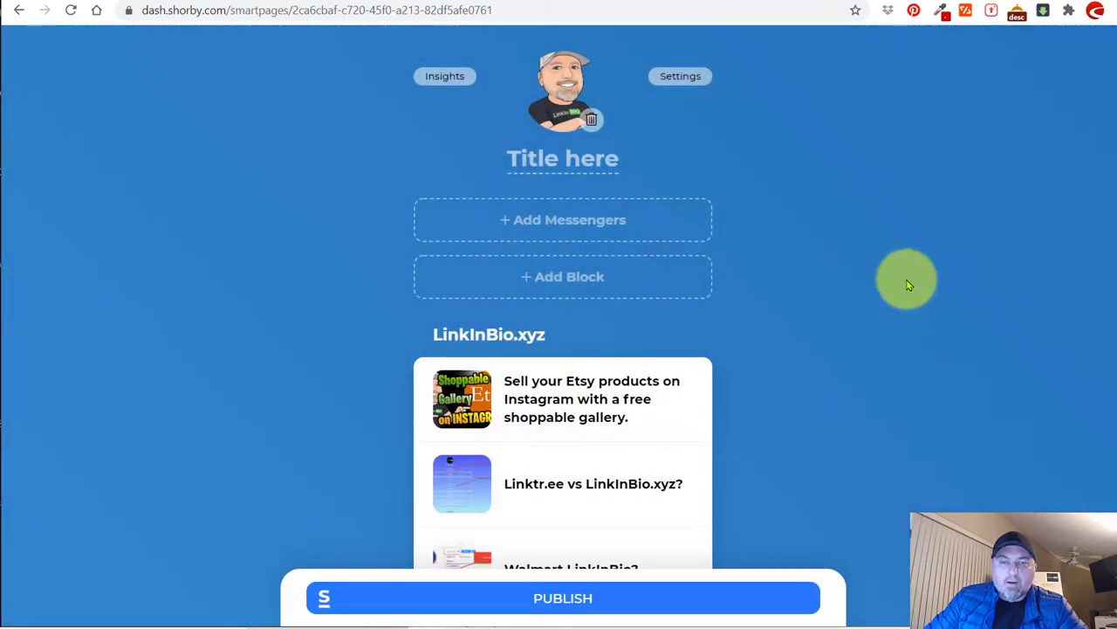
Drag the LinkInBio.xyz feed block down so it sits beneath the Website - Blog card.
scroll(899, 281, "down", 2)
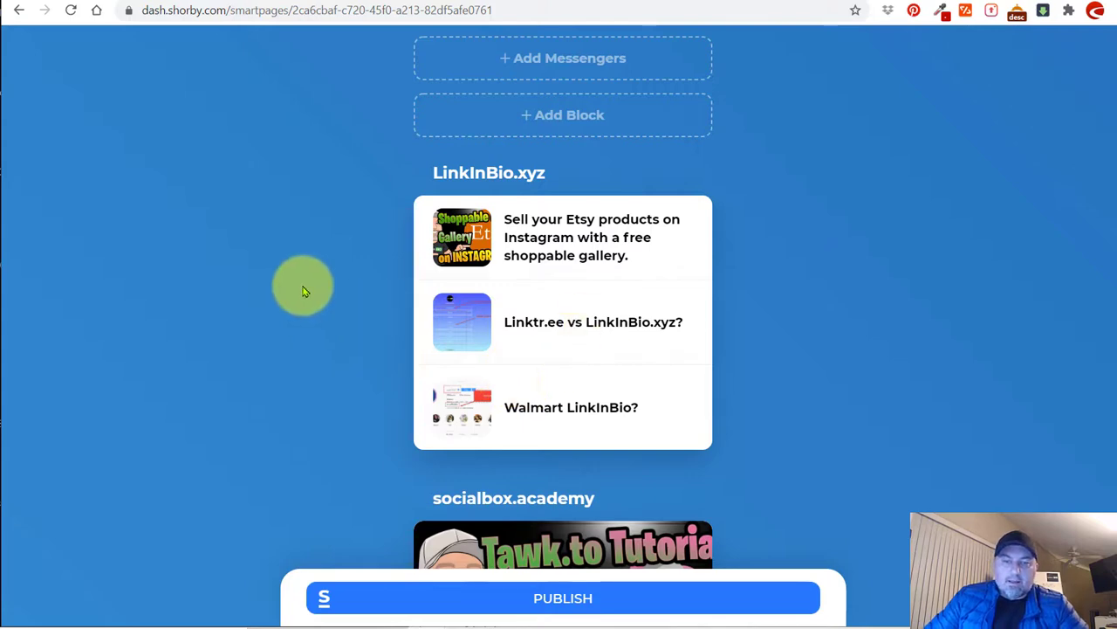
scroll(323, 227, "down", 2)
left_click_drag(559, 90, 619, 407)
scroll(661, 290, "up", 10)
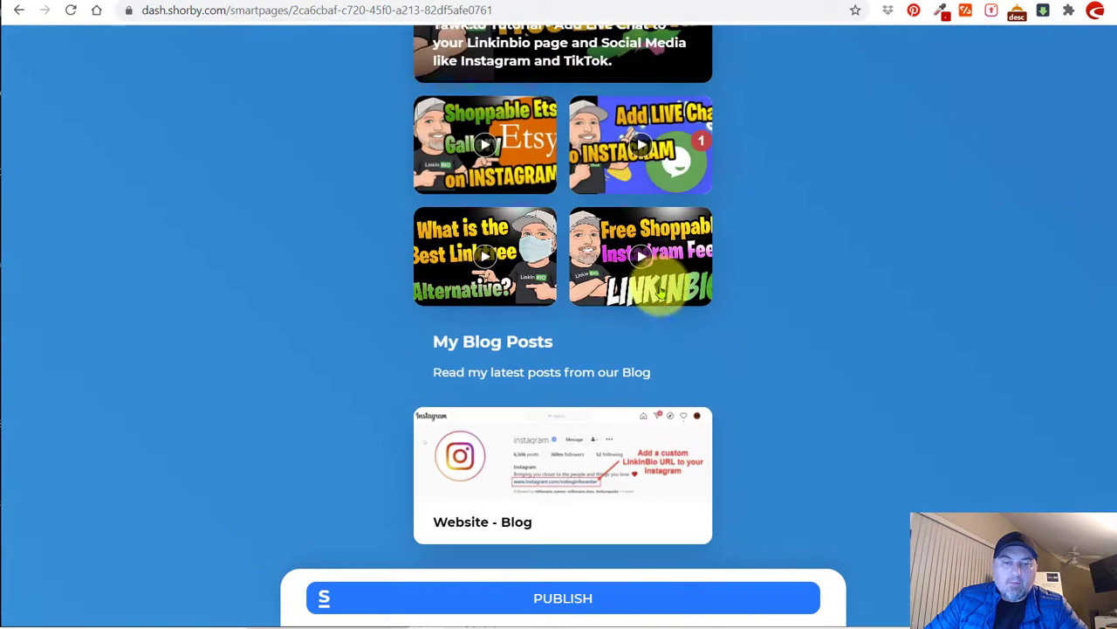
left_click_drag(626, 236, 568, 489)
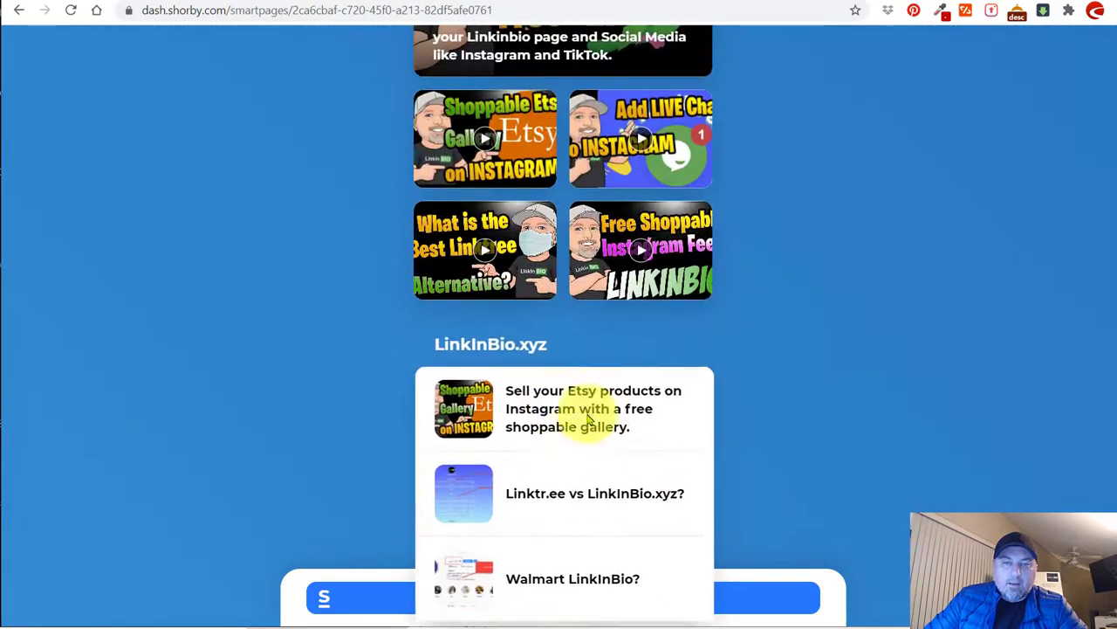
scroll(851, 327, "down", 5)
left_click_drag(545, 127, 536, 386)
left_click_drag(539, 237, 543, 397)
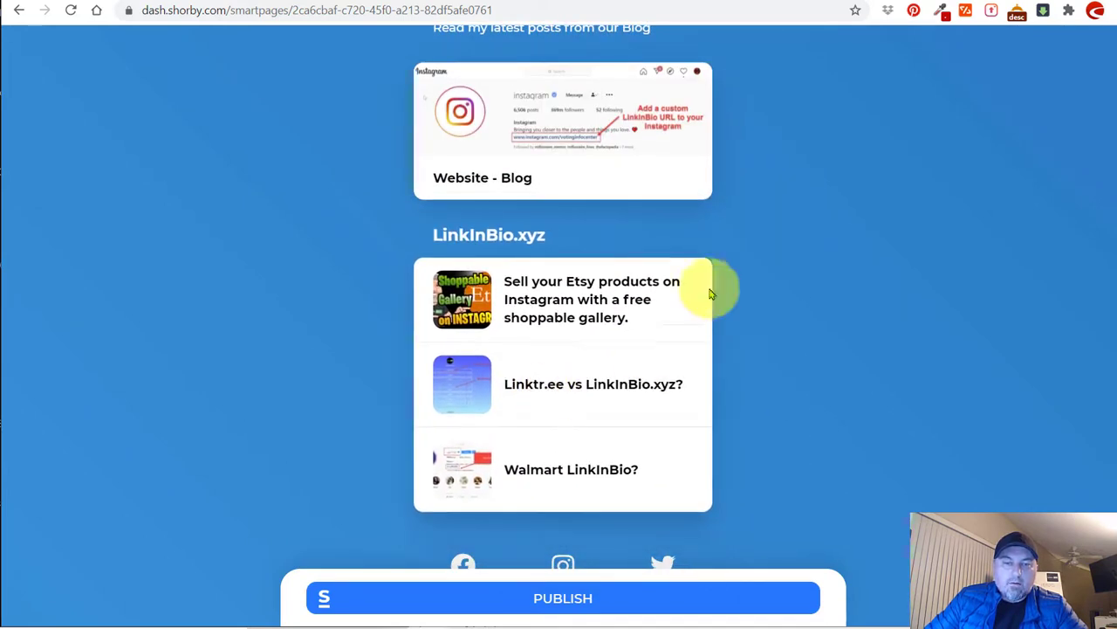
Open the Add Block list of block types and close it without adding anything.
scroll(614, 240, "up", 1)
scroll(616, 241, "down", 2)
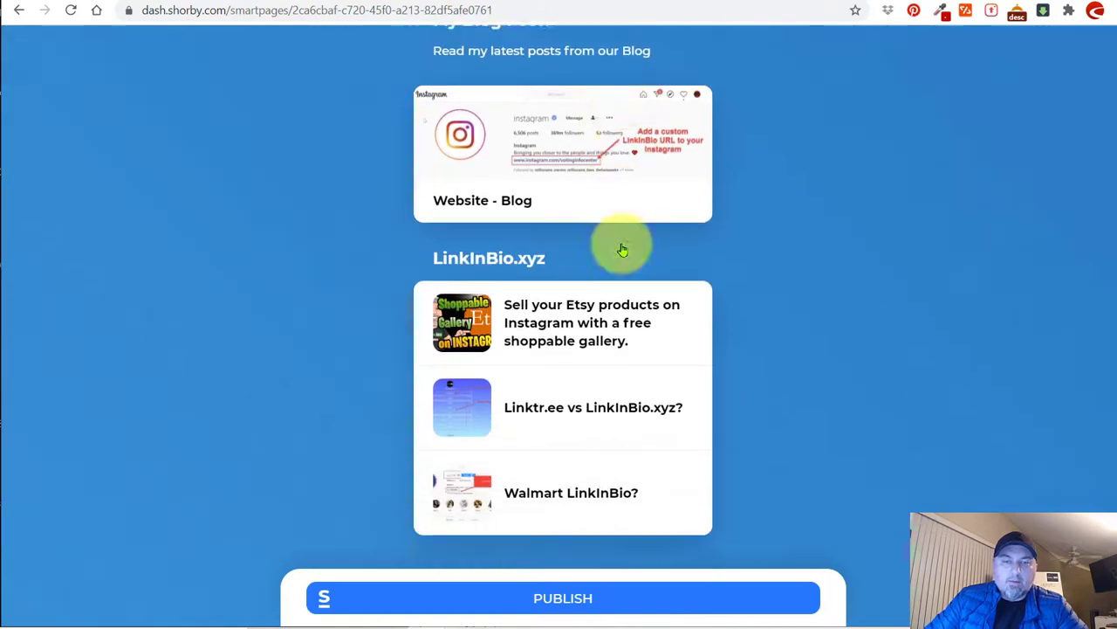
scroll(550, 319, "up", 2)
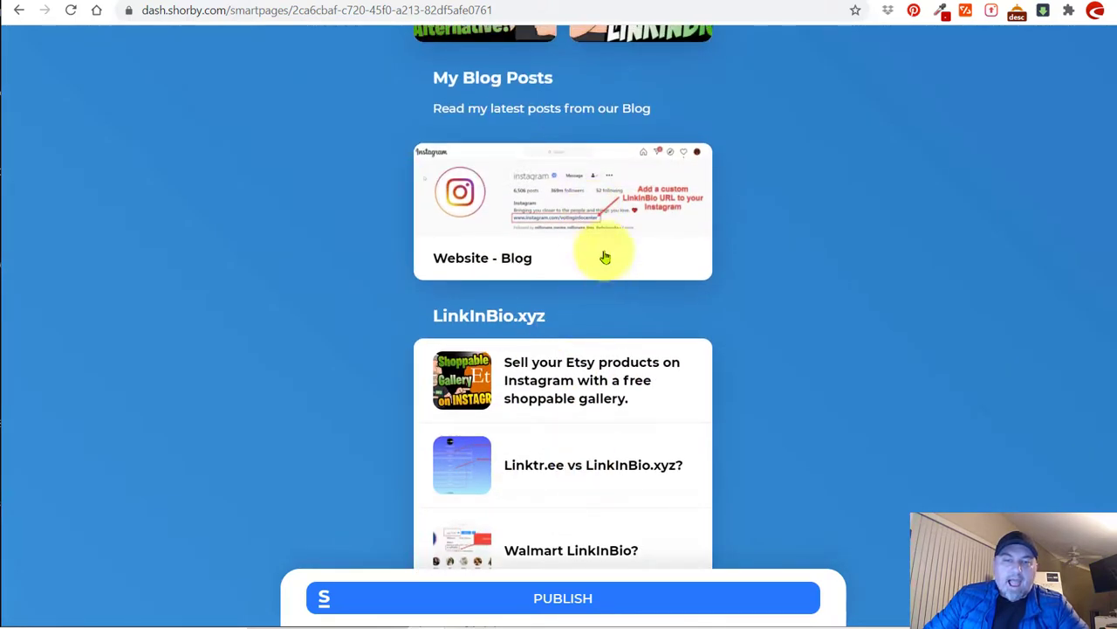
scroll(602, 254, "up", 4)
scroll(602, 254, "up", 5)
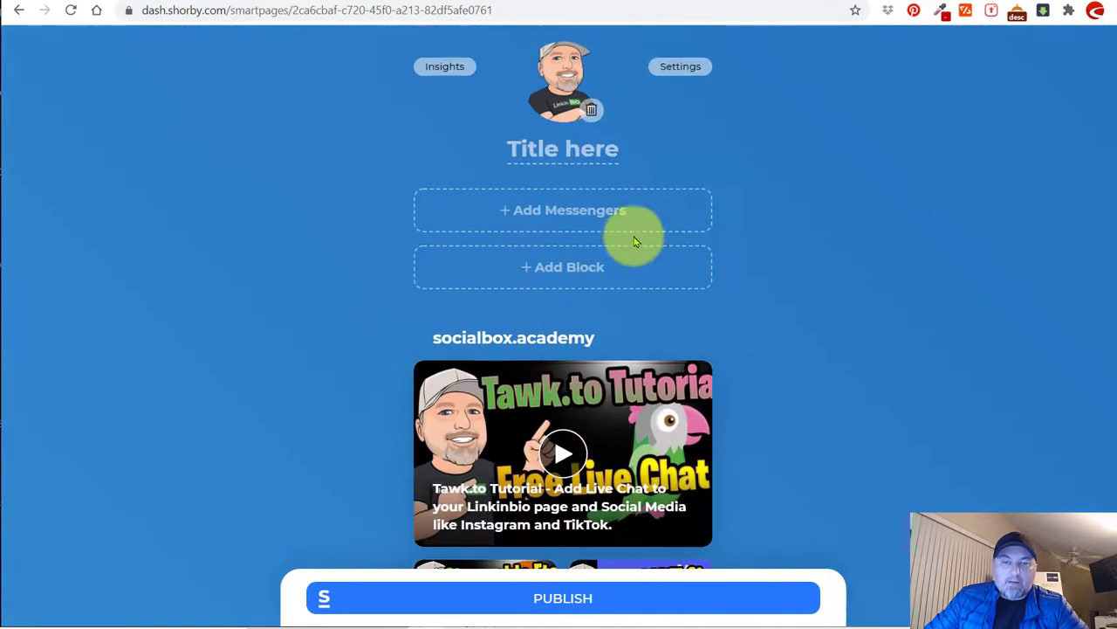
left_click(579, 268)
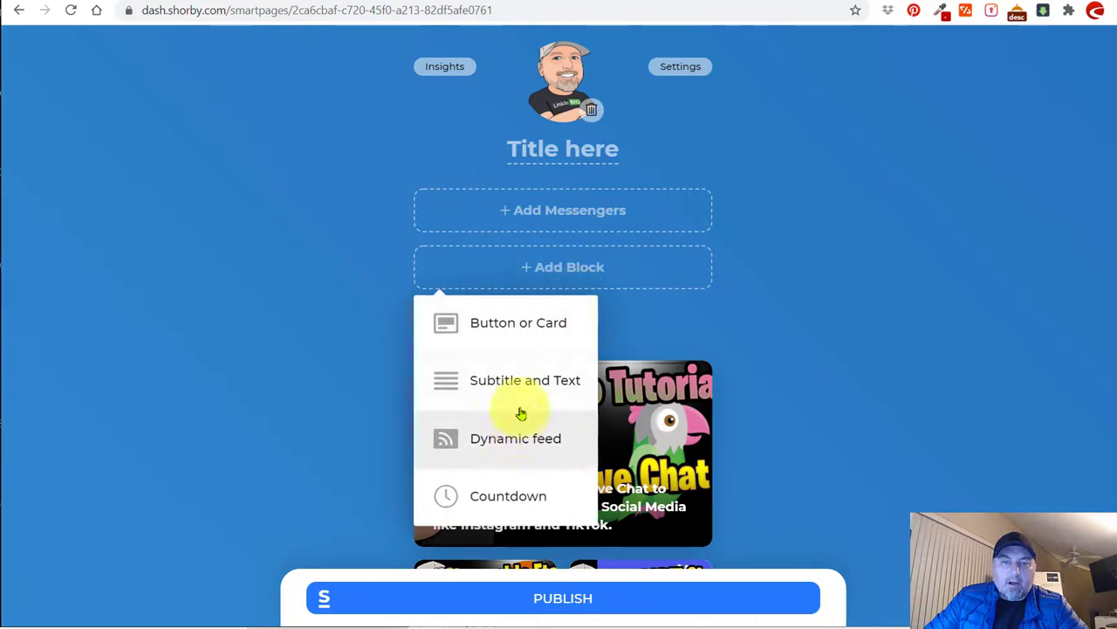
left_click(777, 345)
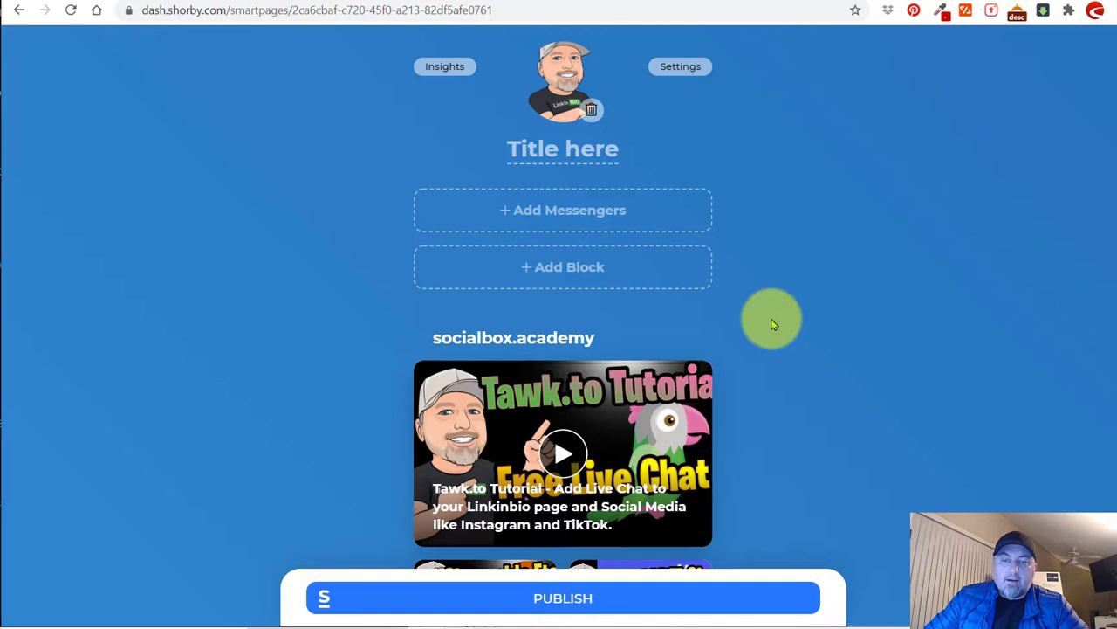
scroll(772, 325, "up", 1)
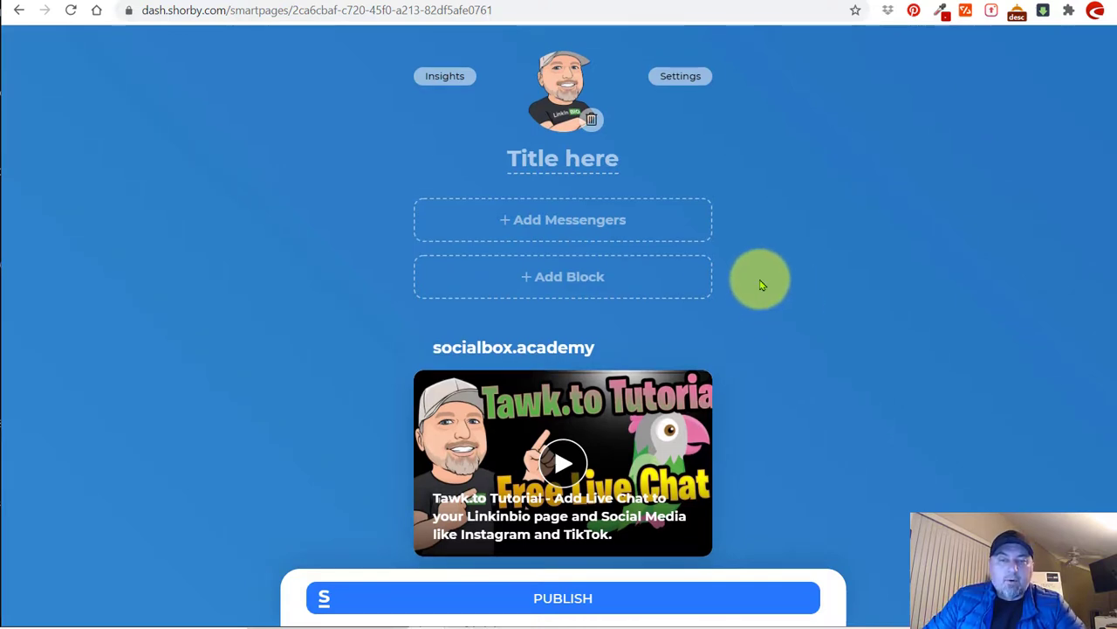
Fill the Messengers block with a Skype username, an email address and a phone number, and save the buttons.
left_click(571, 221)
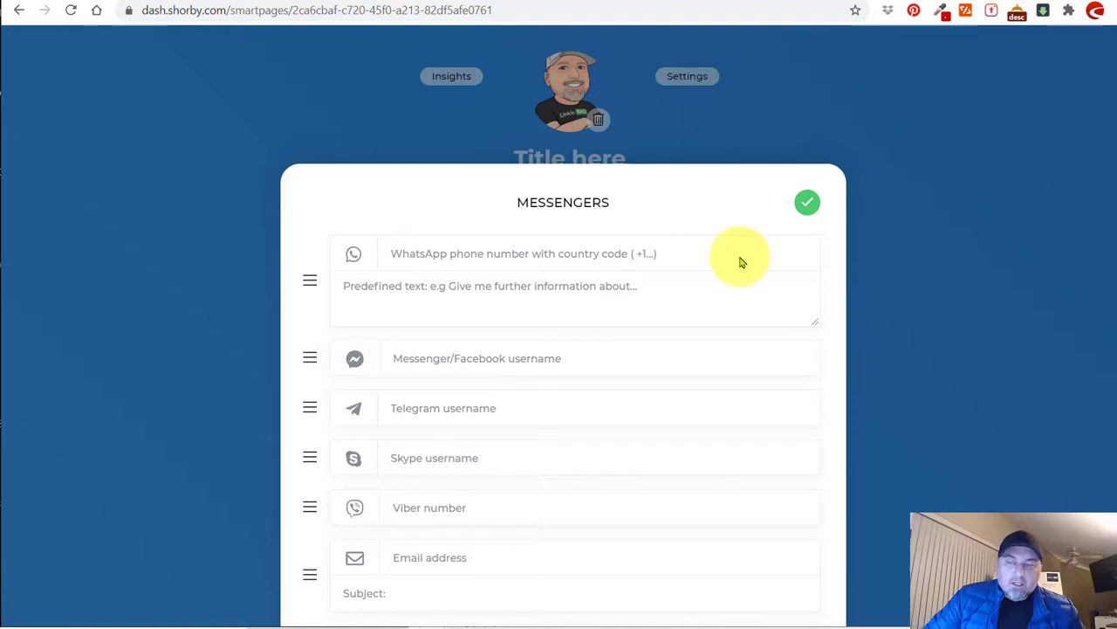
scroll(510, 240, "down", 1)
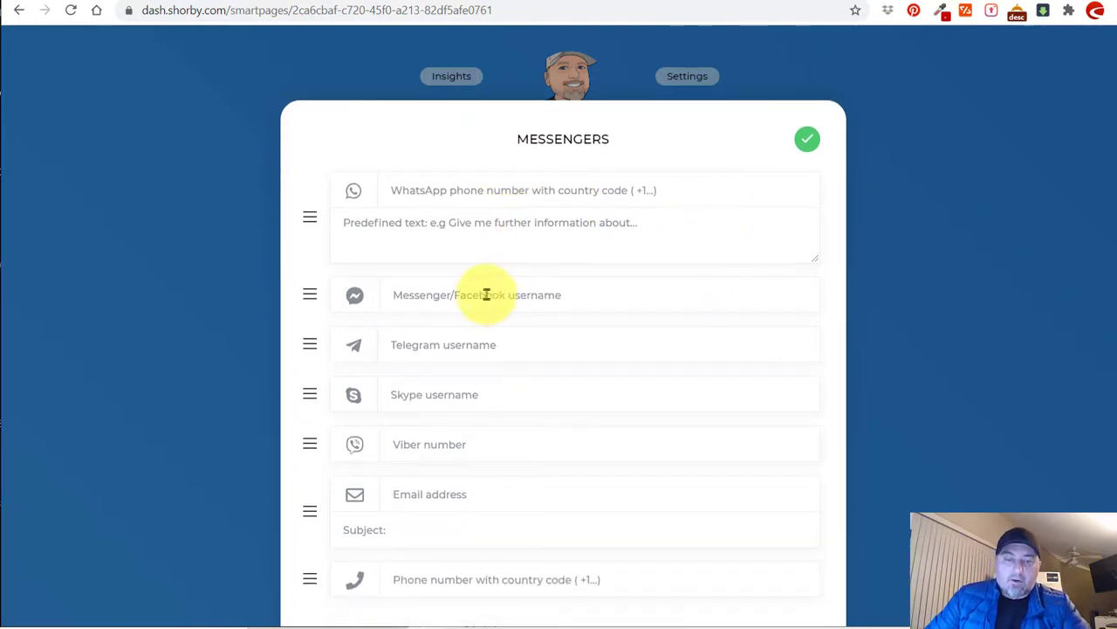
left_click(463, 393)
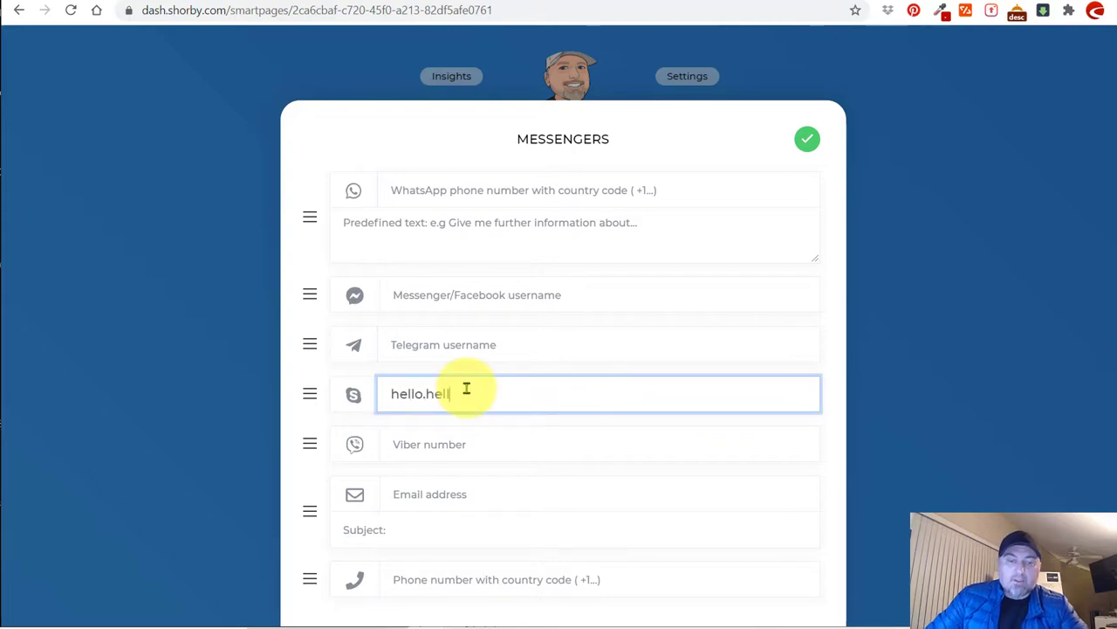
left_click(441, 504)
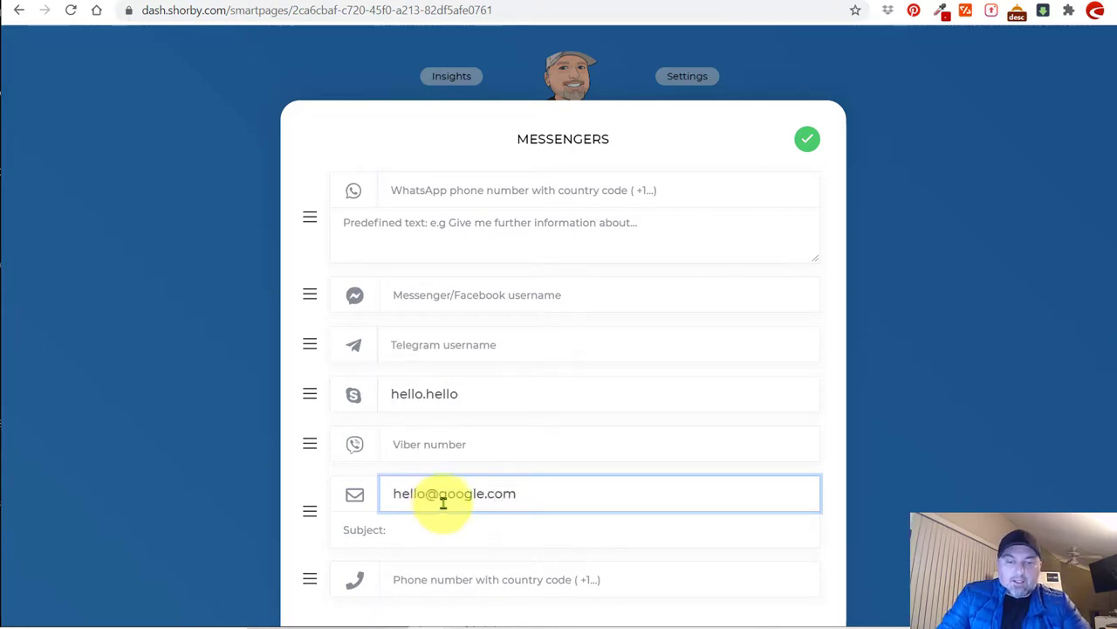
left_click(459, 585)
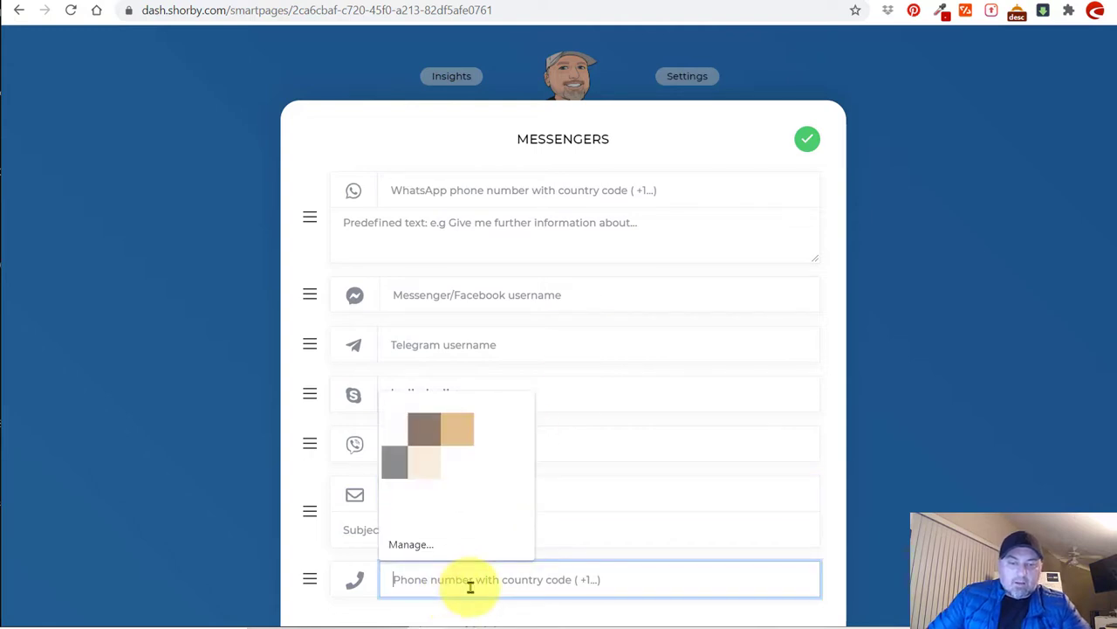
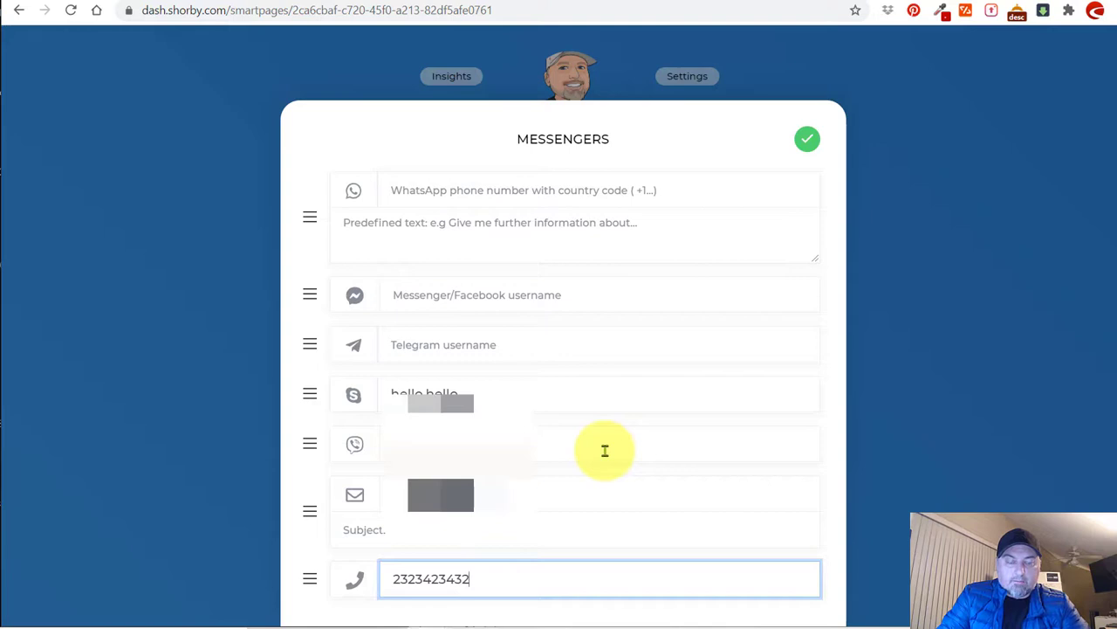
left_click(808, 139)
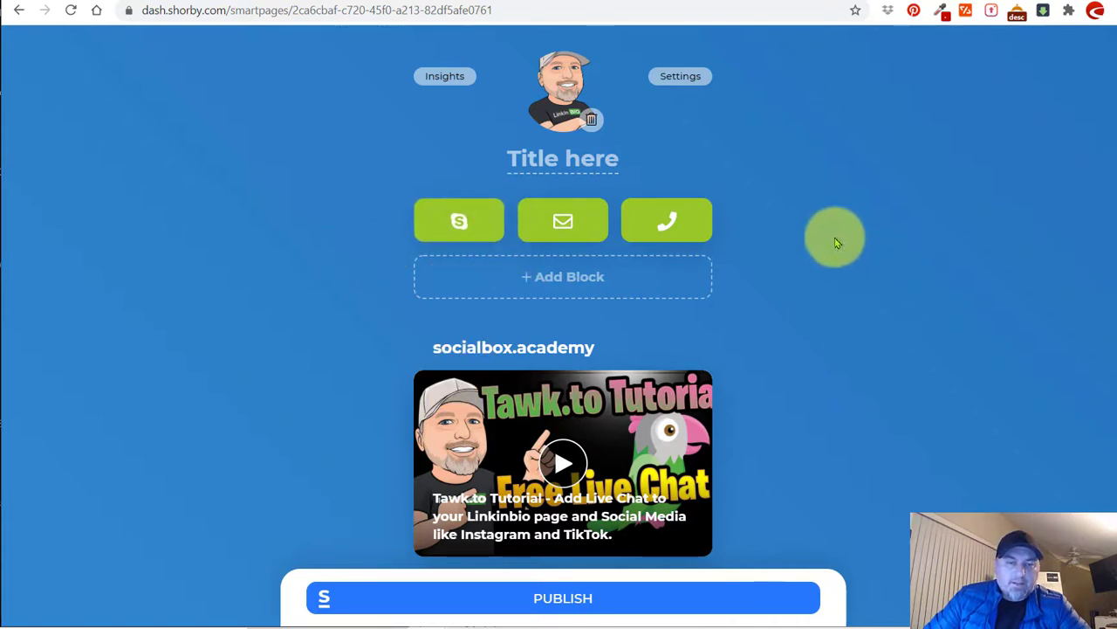
left_click(537, 158)
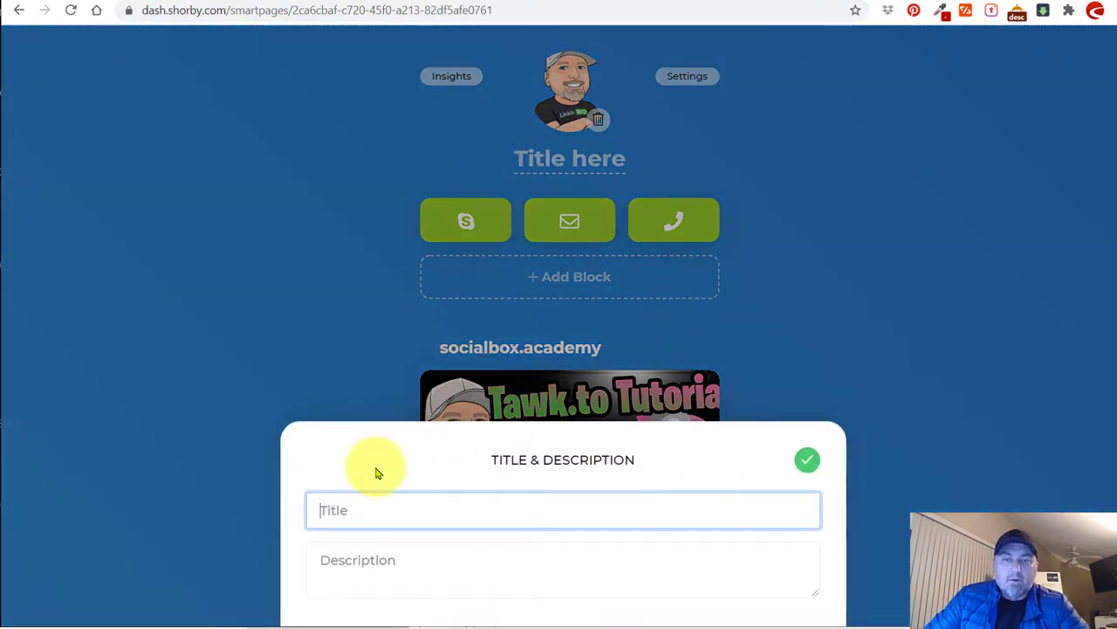
Set the title to 'hello title' and the description to 'this is the description of my contact info', then publish.
left_click(365, 511)
type("hello title")
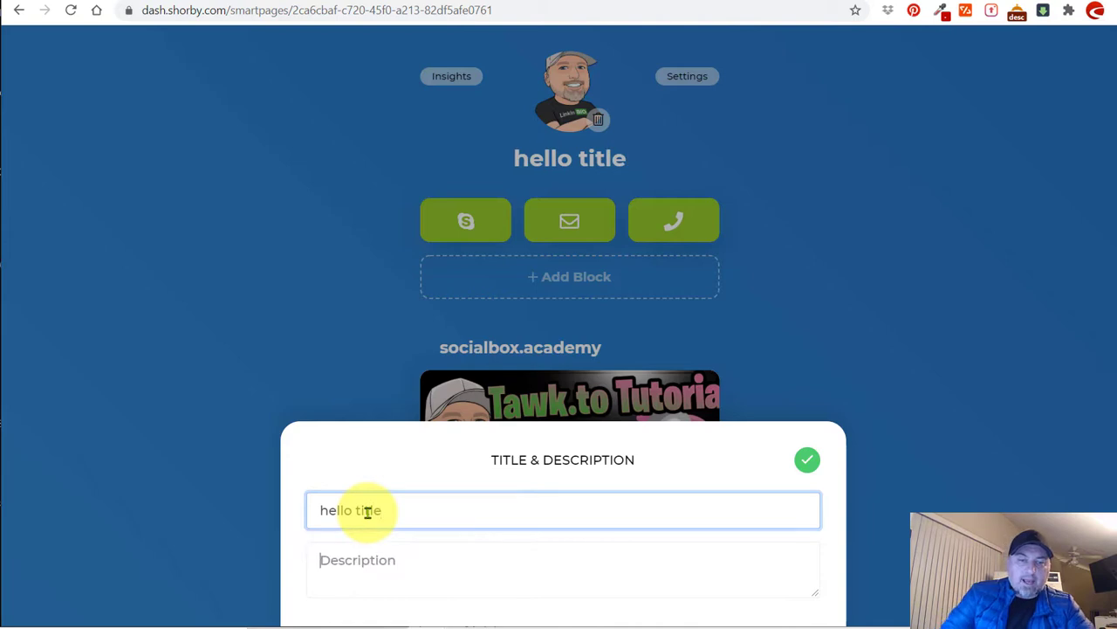
key("Tab")
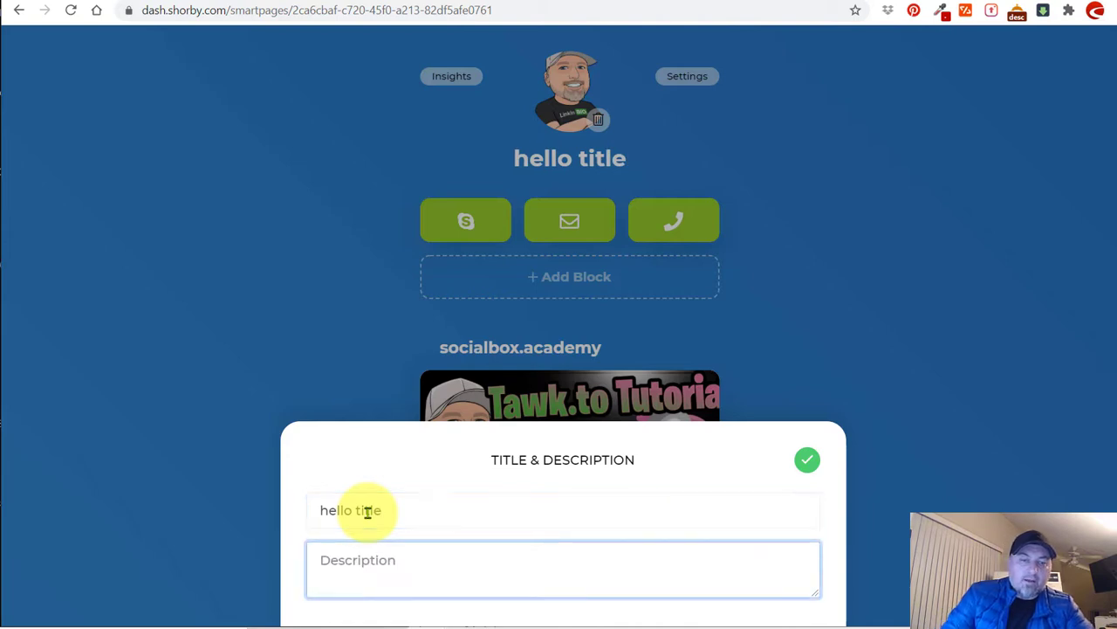
type("this is the description of my contact info")
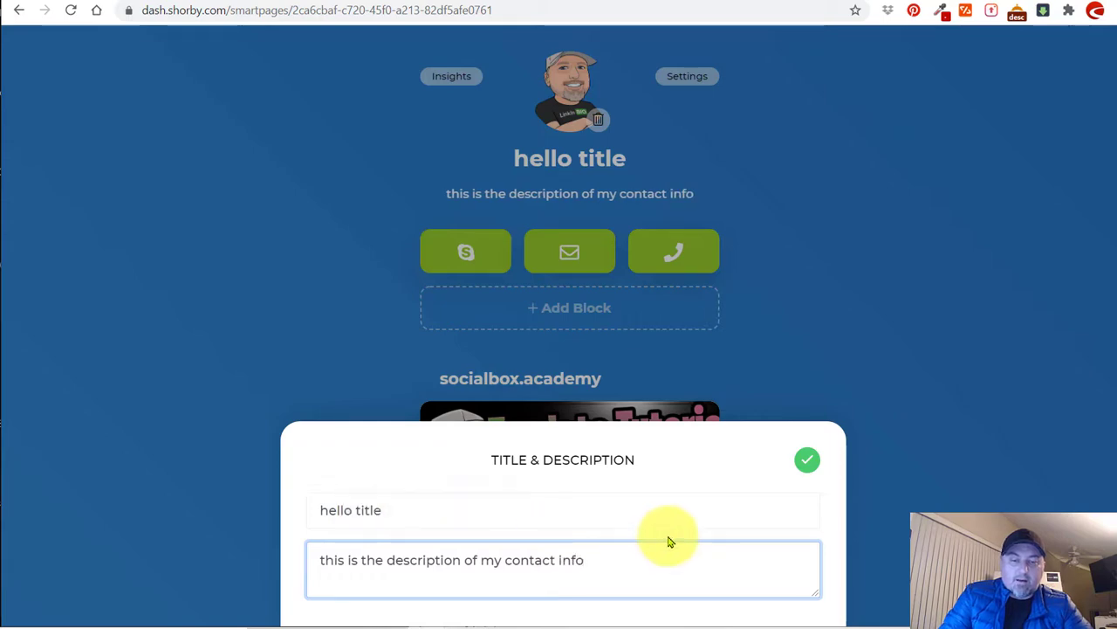
left_click(808, 460)
left_click(621, 599)
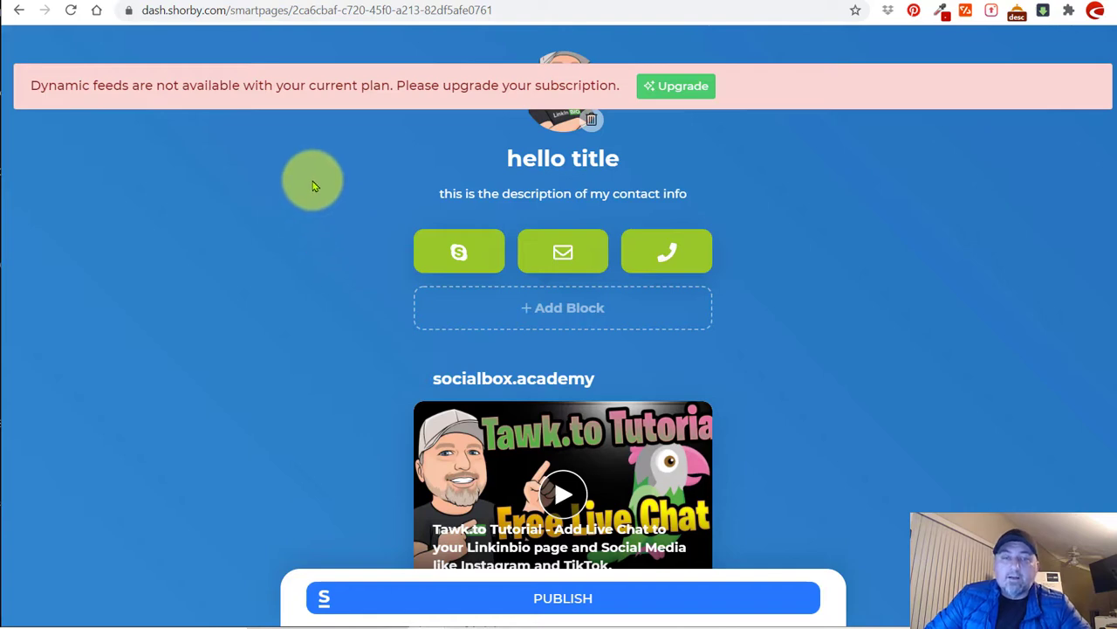
Scroll through the published smart page to review its blocks.
scroll(315, 183, "down", 5)
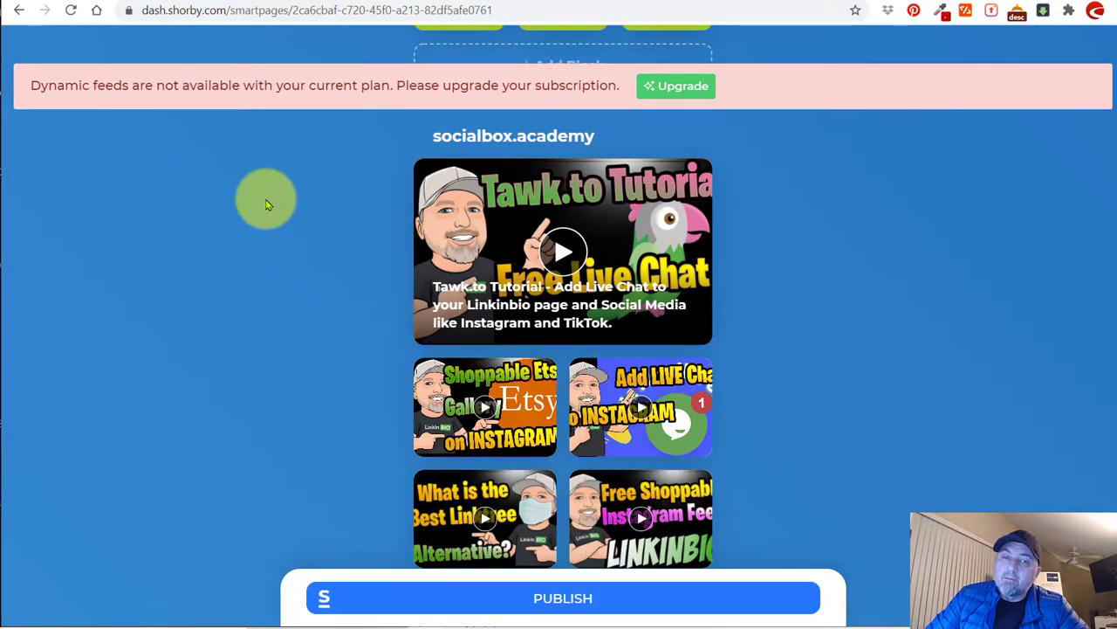
scroll(309, 196, "up", 5)
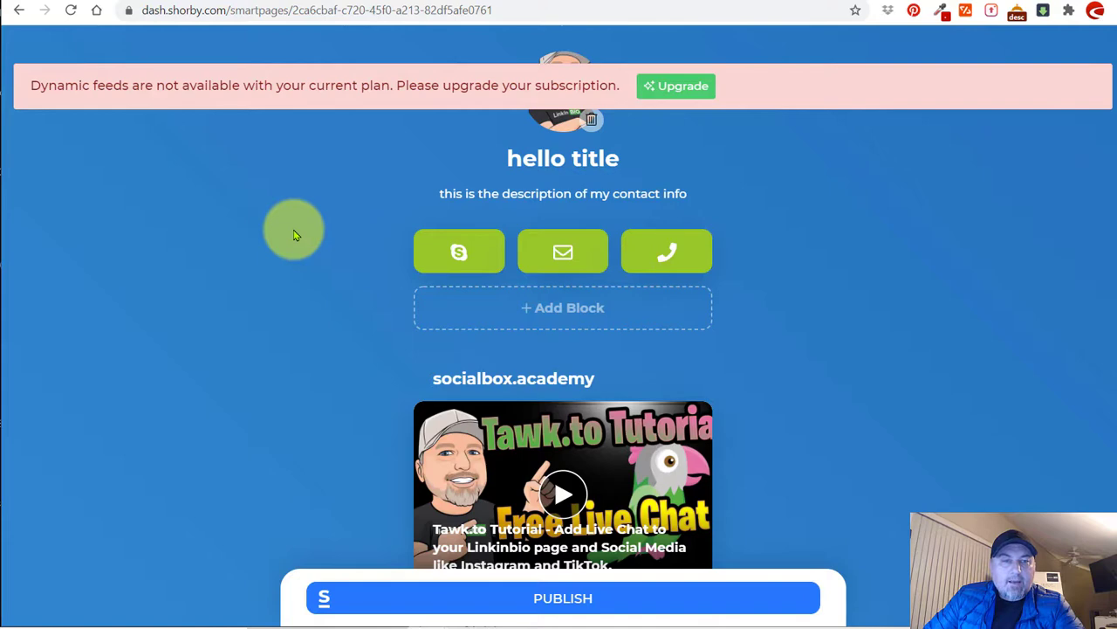
scroll(295, 234, "down", 15)
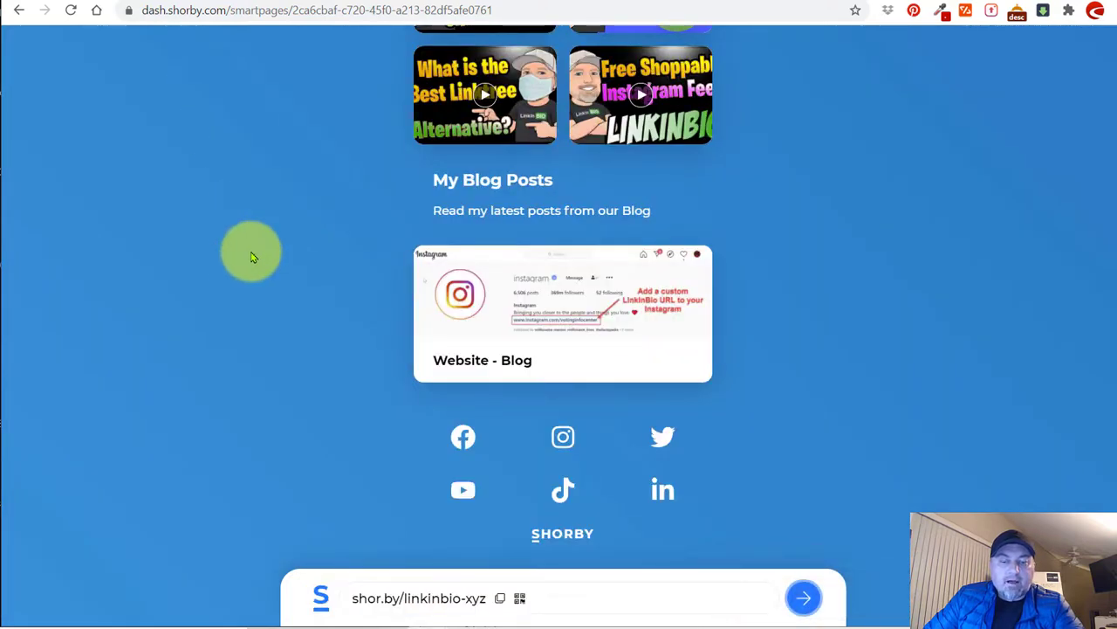
scroll(250, 253, "up", 4)
scroll(278, 232, "down", 4)
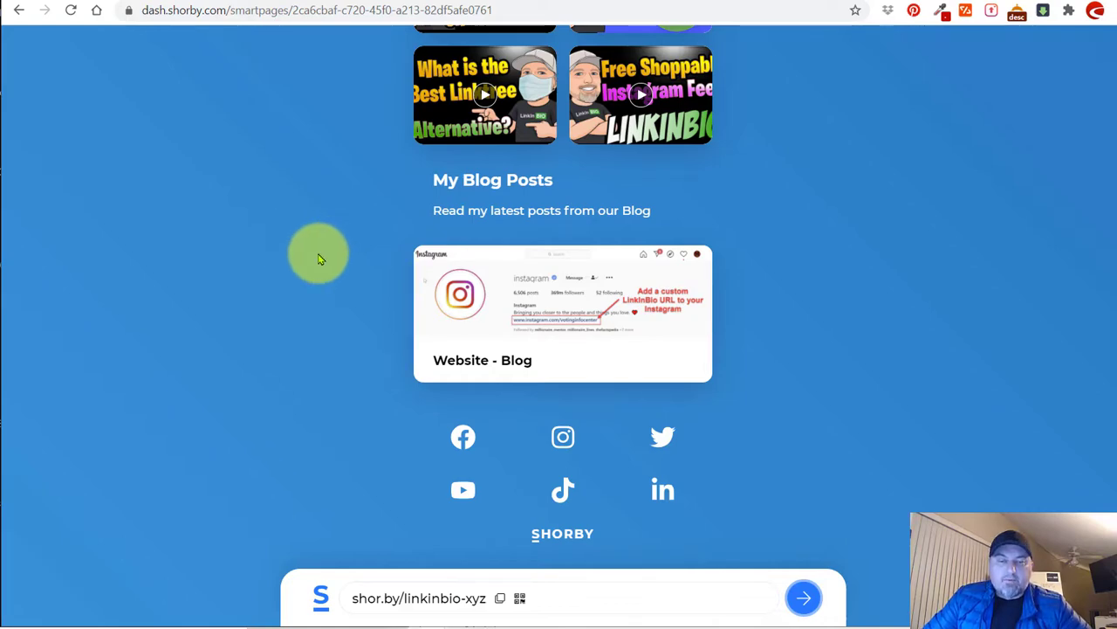
scroll(319, 255, "up", 15)
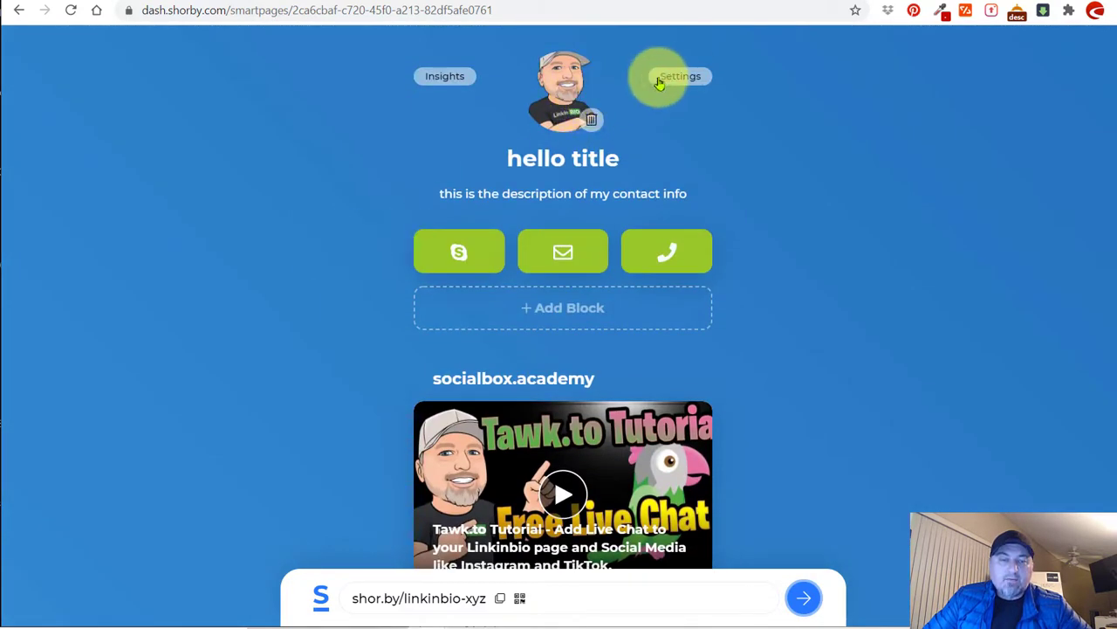
Open and close Settings and style, go to the dashboard, and open the account options.
left_click(660, 81)
left_click(609, 131)
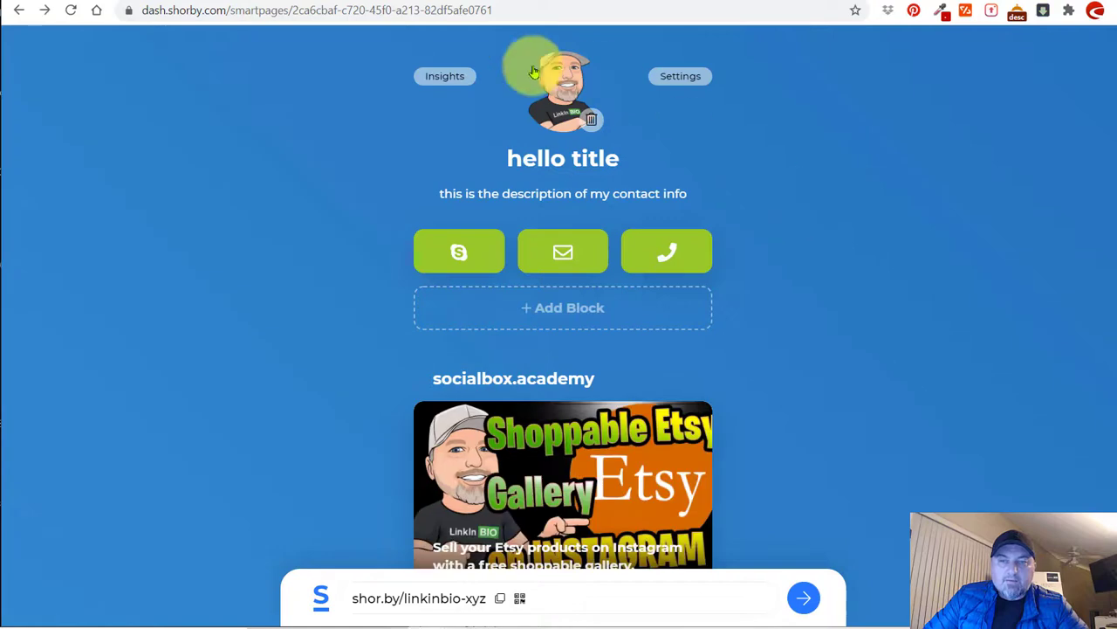
left_click(447, 80)
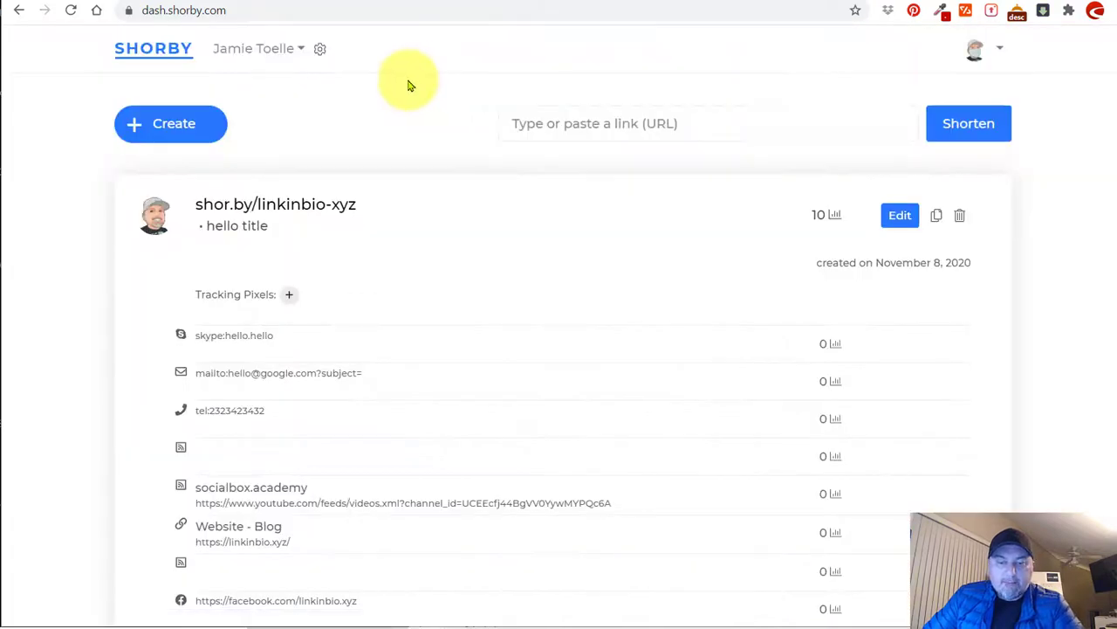
left_click(977, 53)
left_click(873, 129)
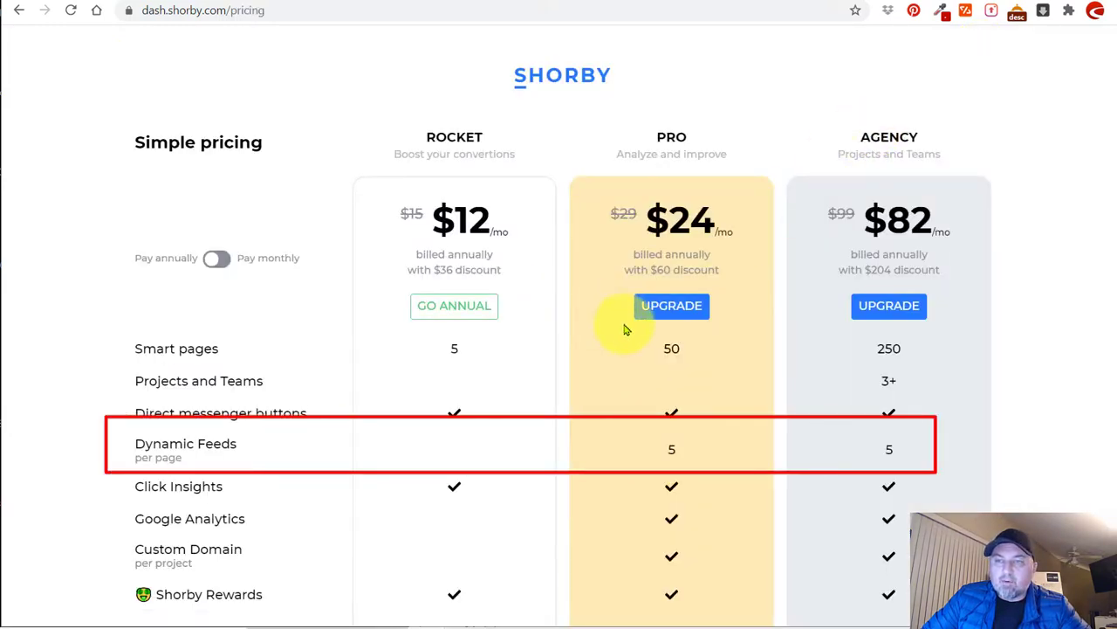
scroll(625, 330, "down", 2)
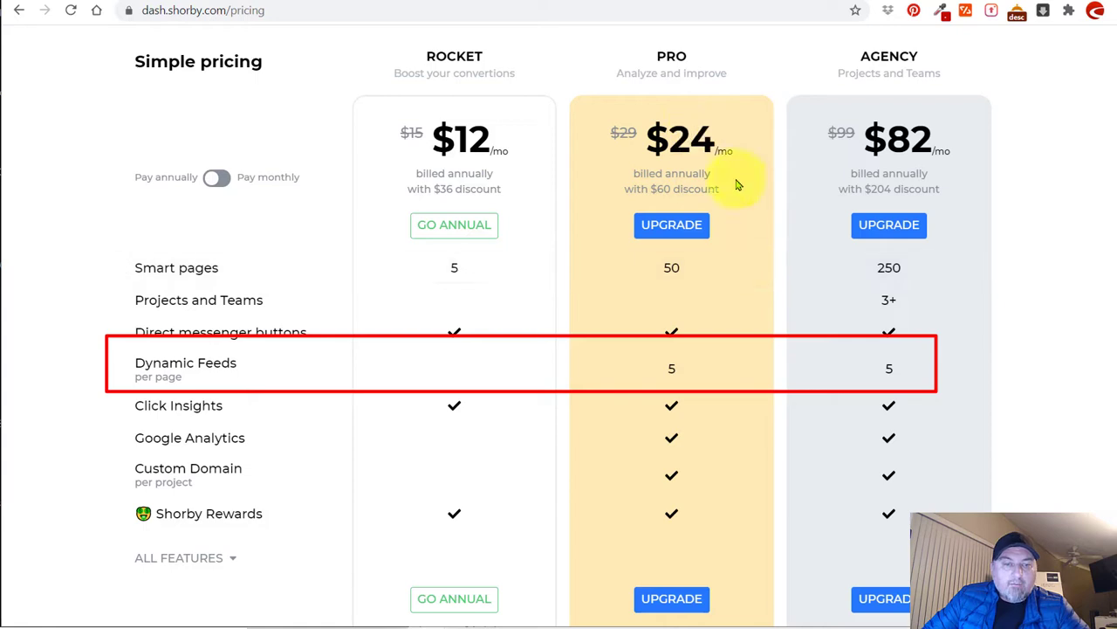
left_click(218, 177)
double_click(681, 138)
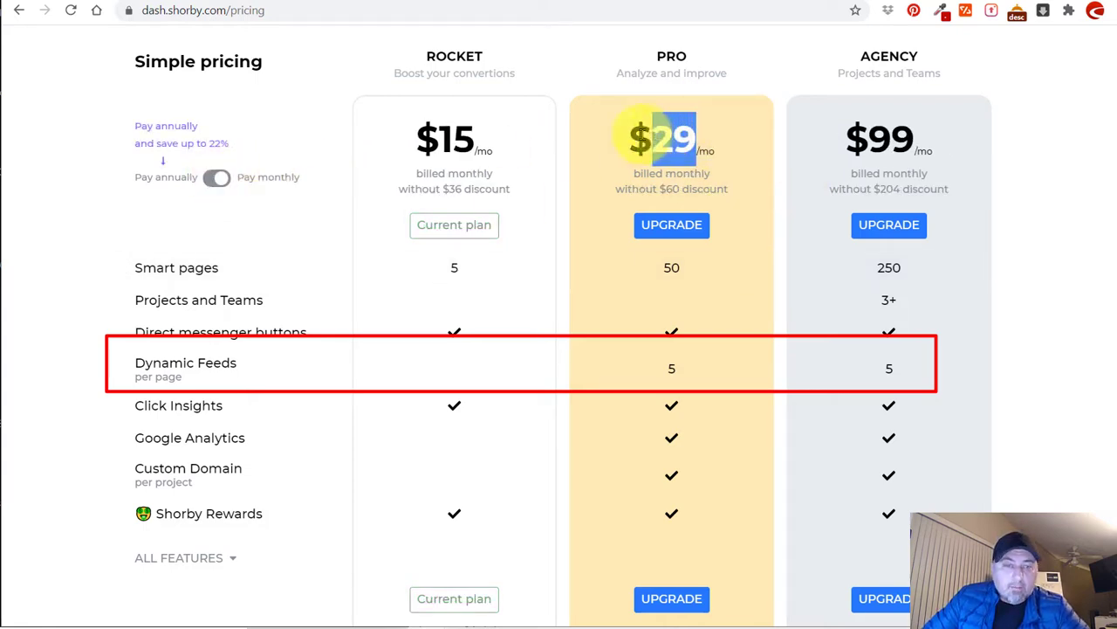
left_click(218, 177)
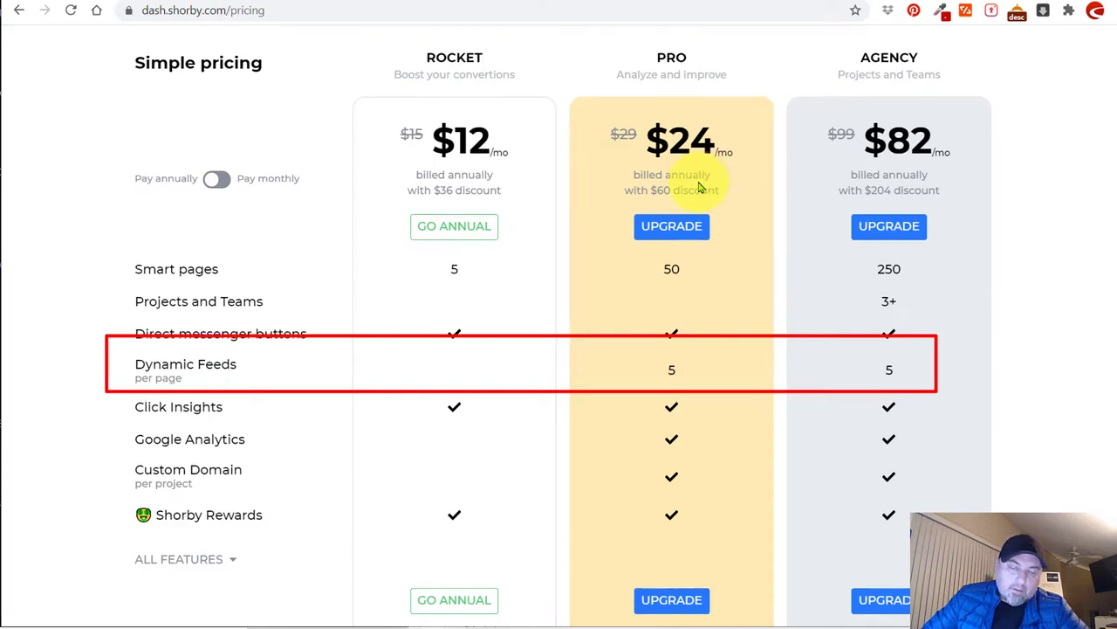
scroll(638, 194, "up", 1)
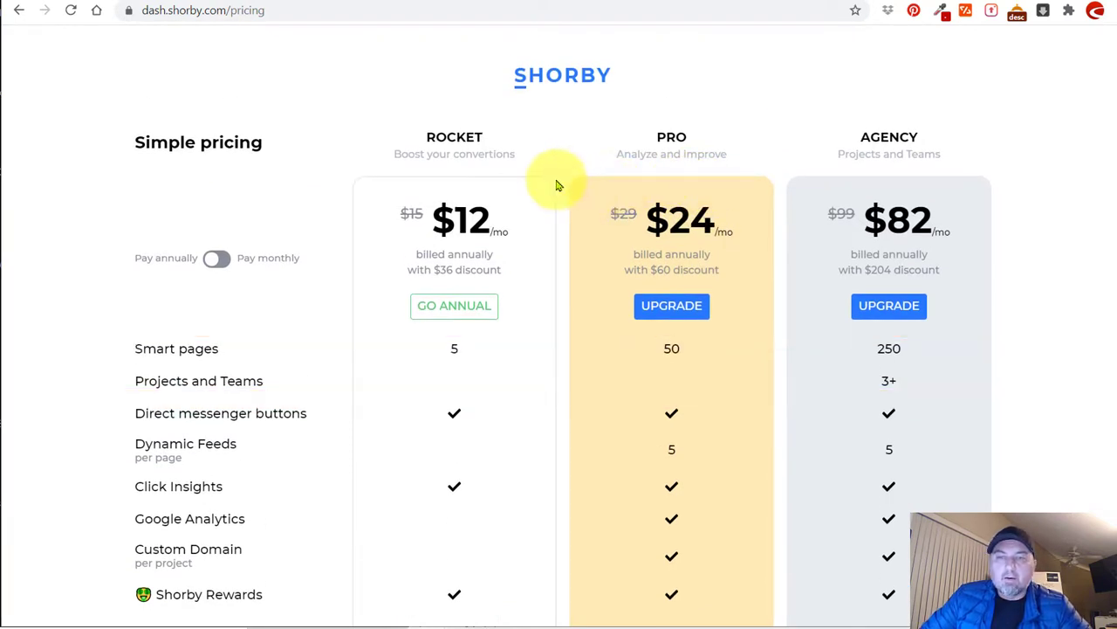
double_click(478, 142)
left_click(697, 143)
double_click(670, 137)
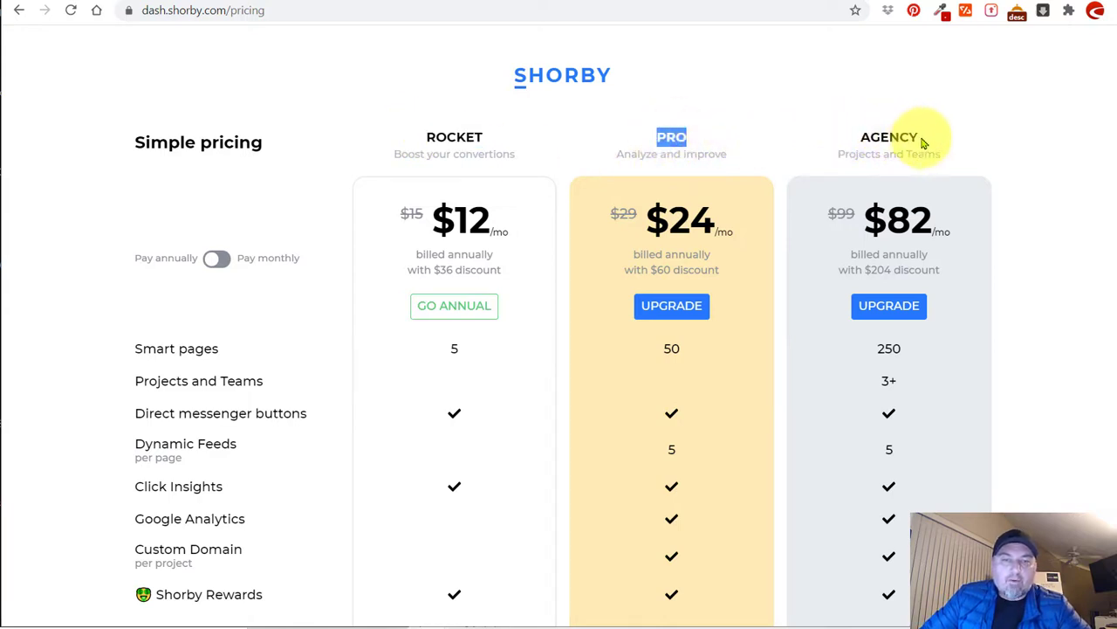
left_click_drag(922, 143, 830, 137)
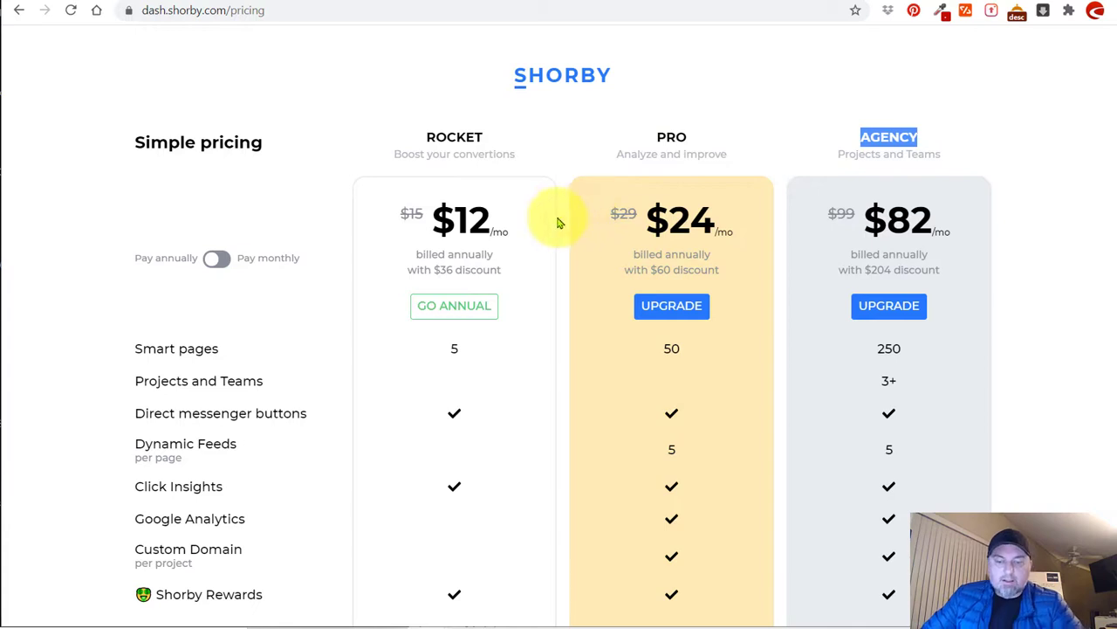
key("alt+Left")
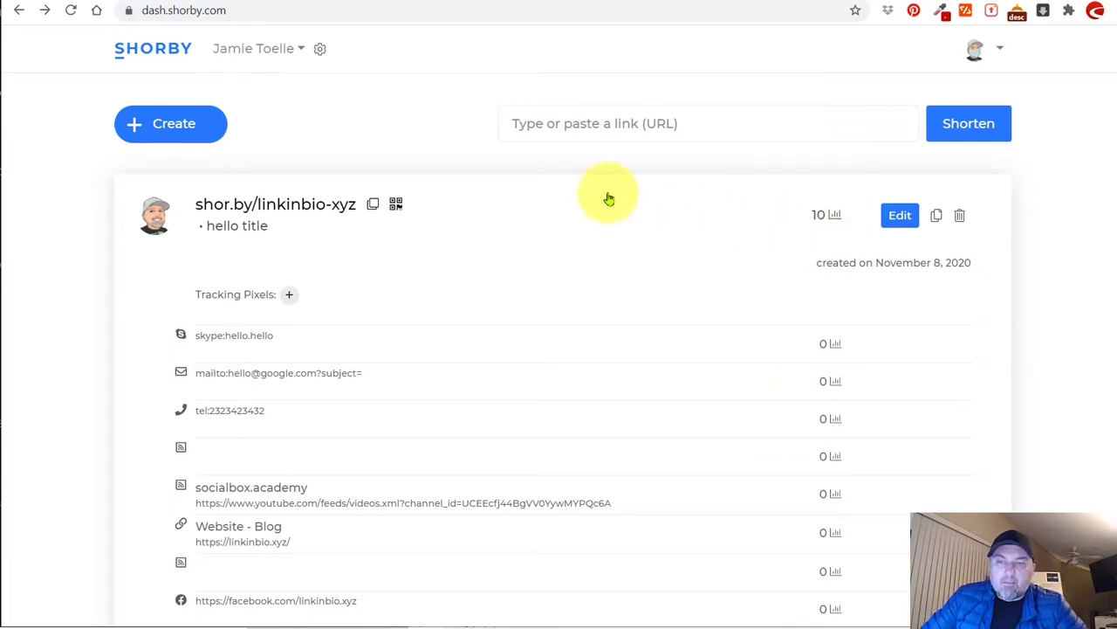
Review the link click counts, selecting the Facebook and Instagram counts, then reload the dashboard.
scroll(613, 268, "down", 1)
scroll(594, 235, "down", 2)
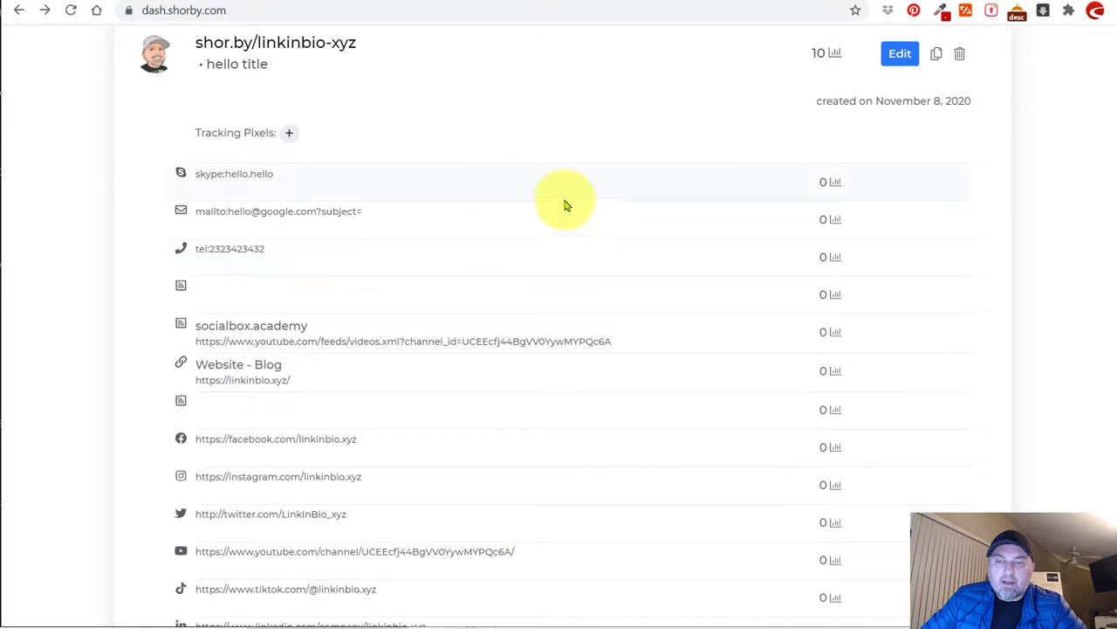
scroll(663, 402, "down", 3)
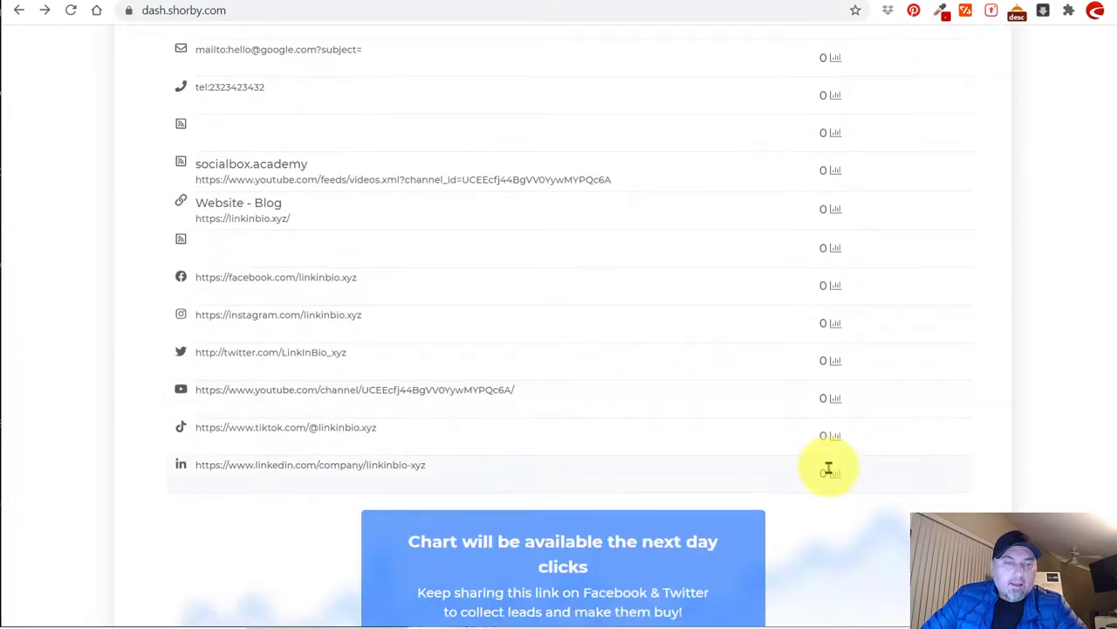
scroll(738, 264, "up", 3)
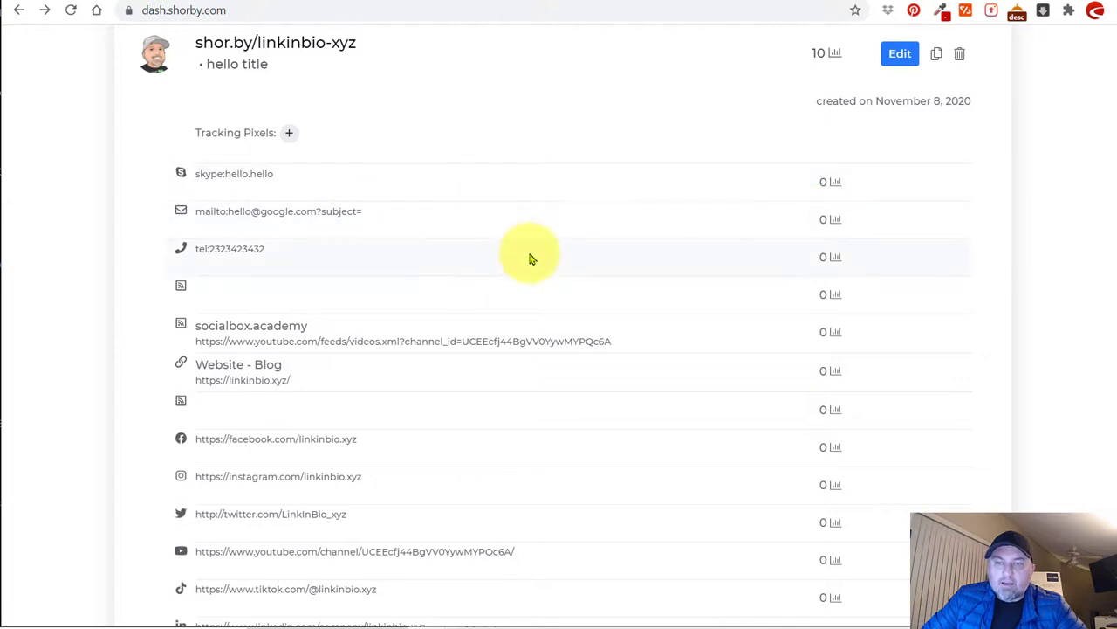
scroll(529, 254, "down", 3)
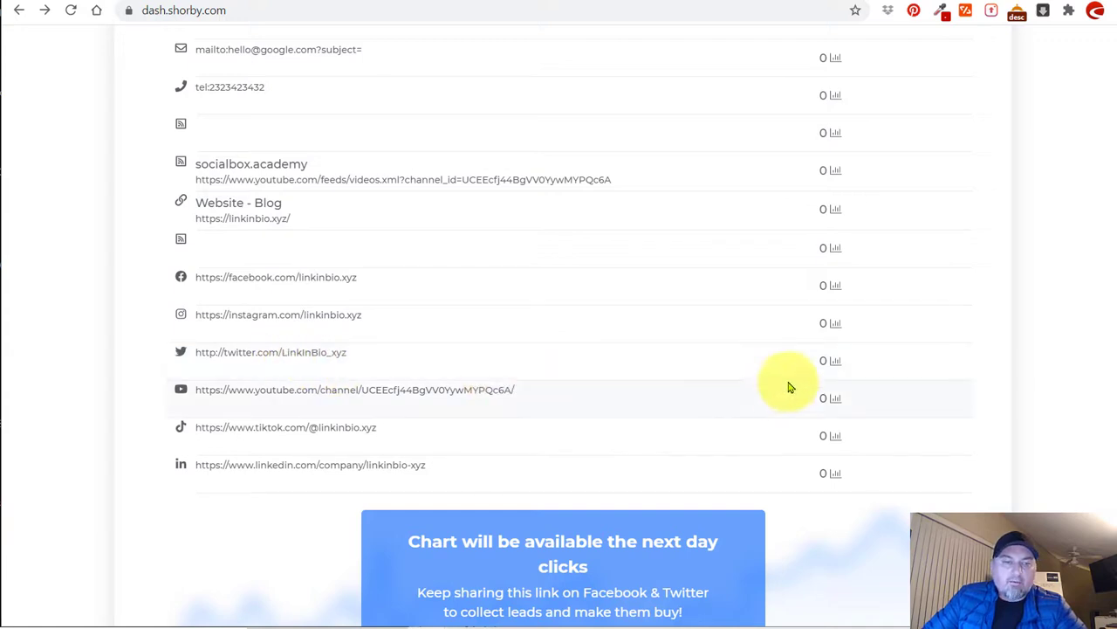
double_click(824, 285)
left_click_drag(825, 330, 777, 316)
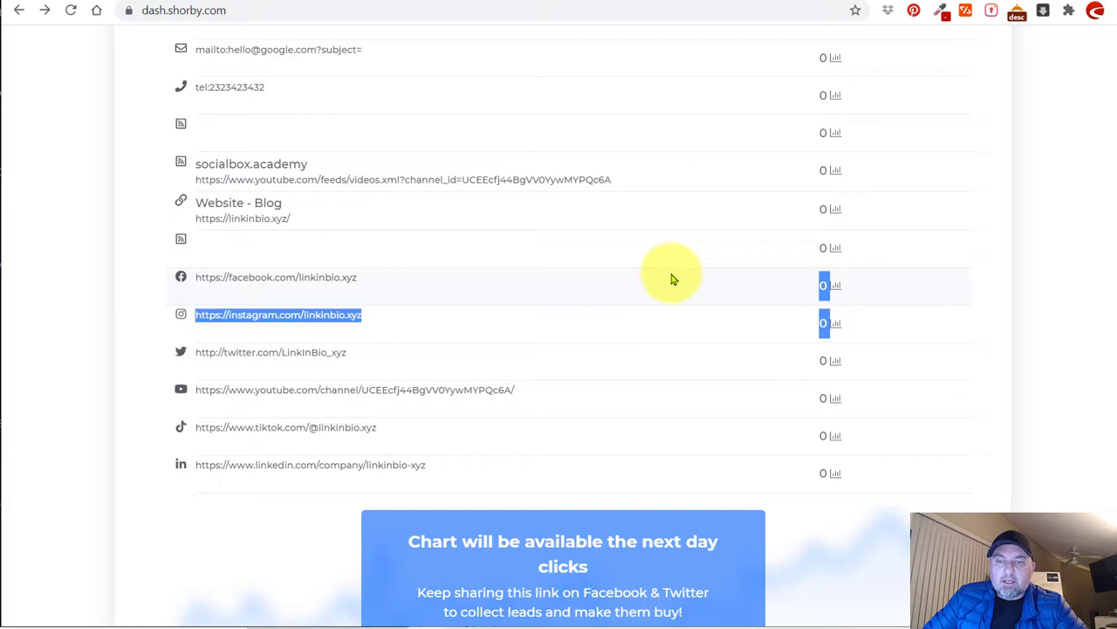
scroll(655, 273, "up", 5)
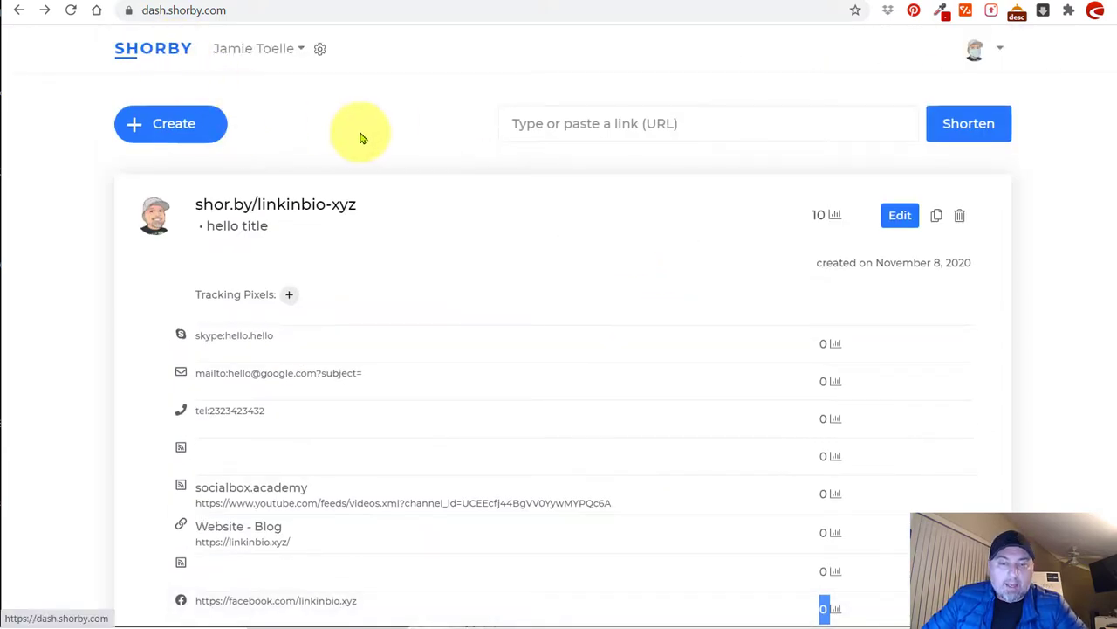
left_click(179, 46)
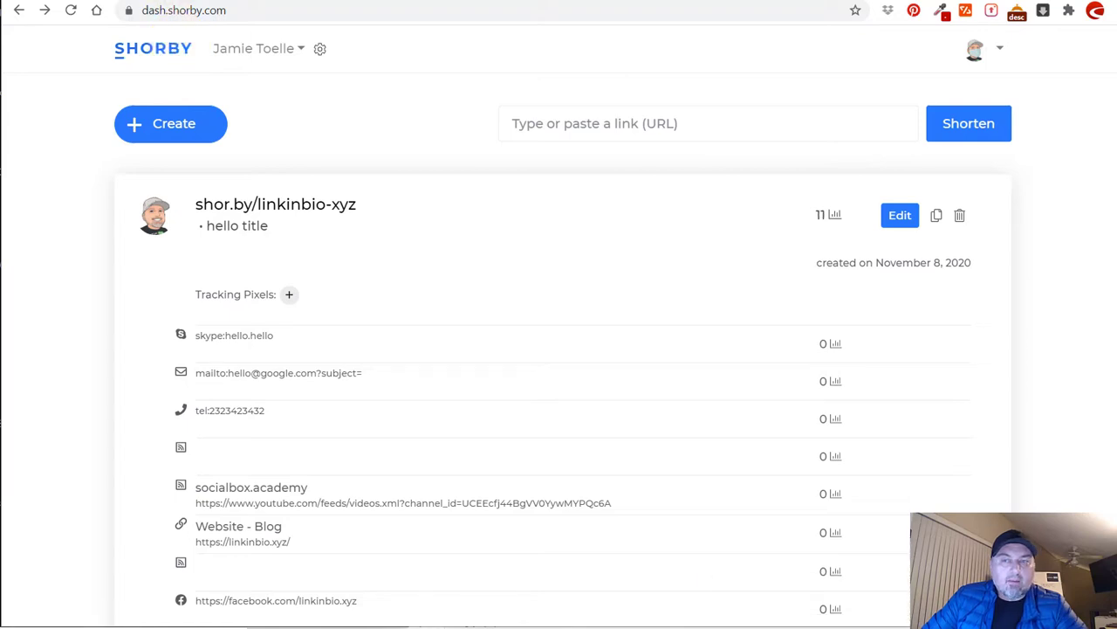
Open the linkinbio-xyz smart page in the editor.
left_click(909, 216)
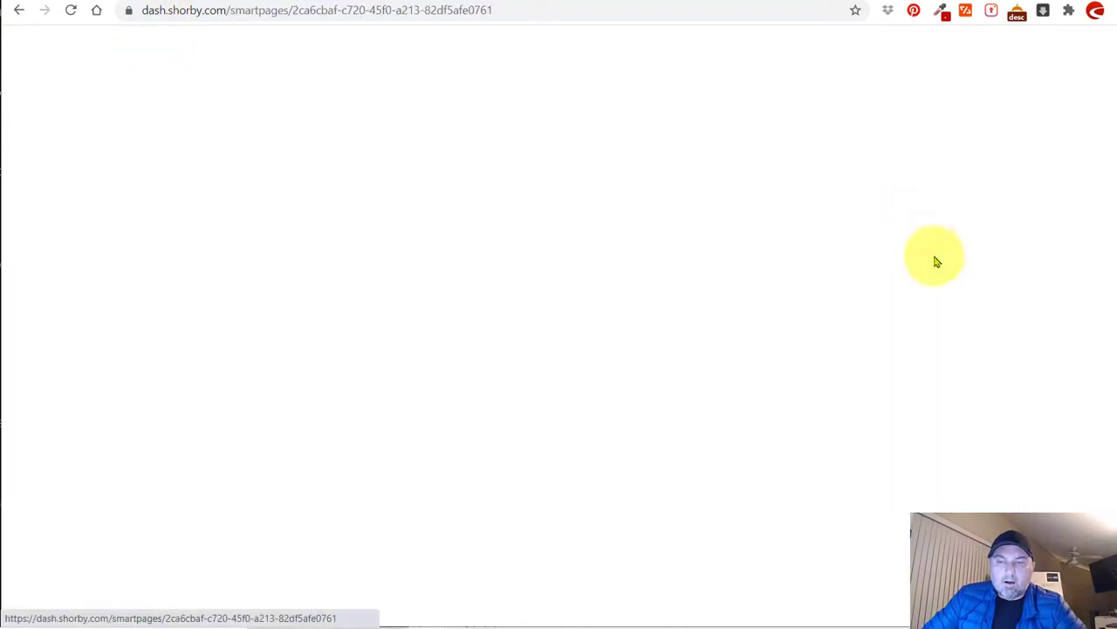
scroll(276, 184, "down", 2)
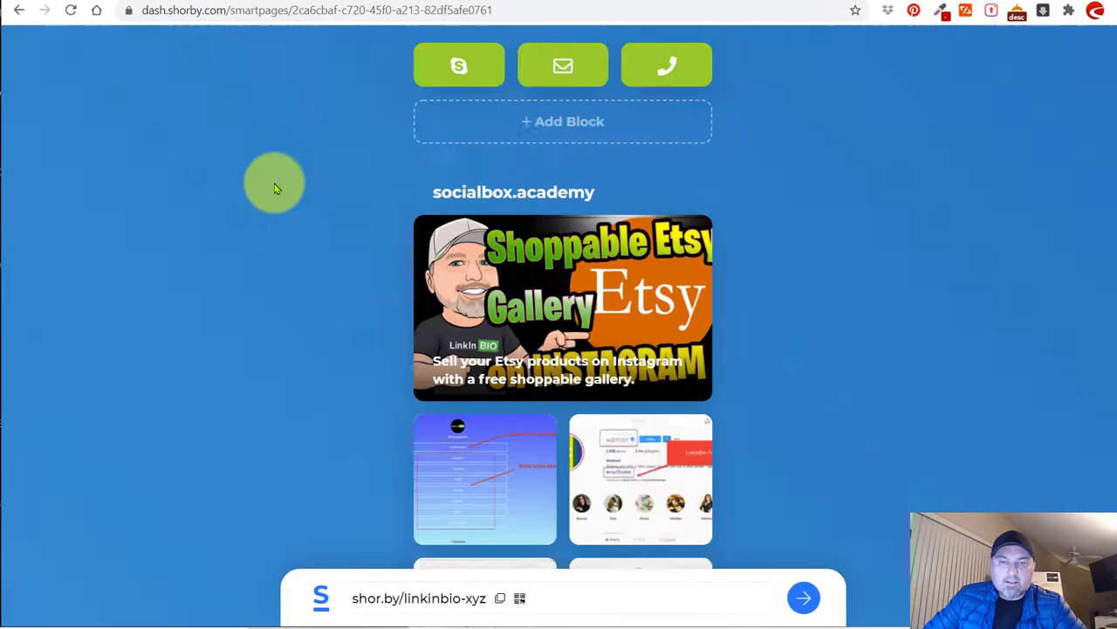
scroll(276, 184, "down", 2)
scroll(237, 225, "up", 4)
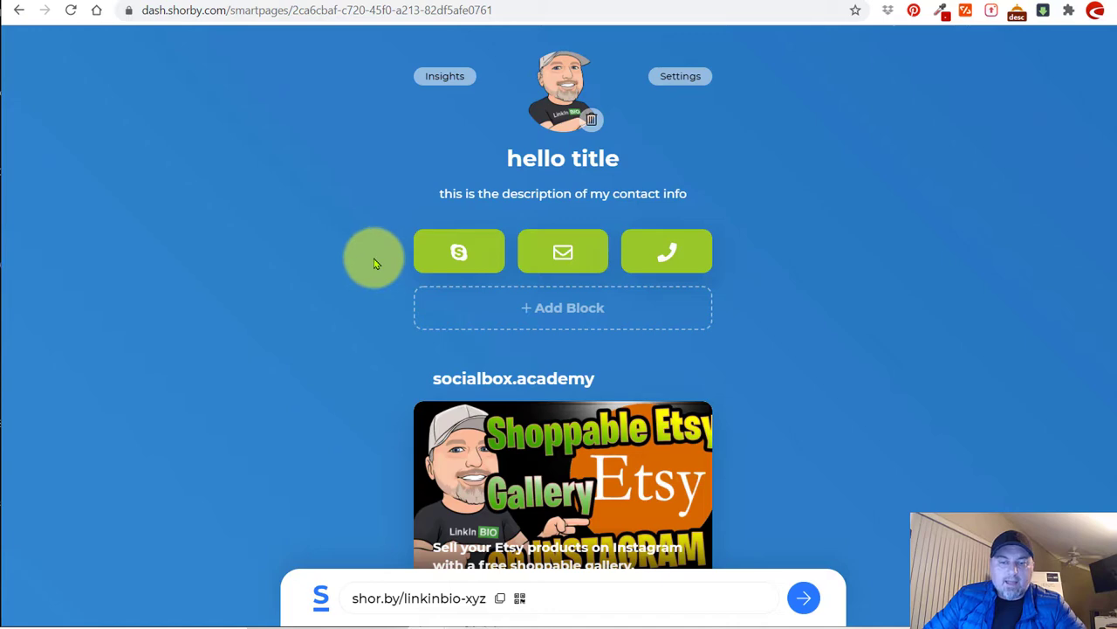
Add a countdown block for 12–14 November 2020, then delete it.
left_click(524, 305)
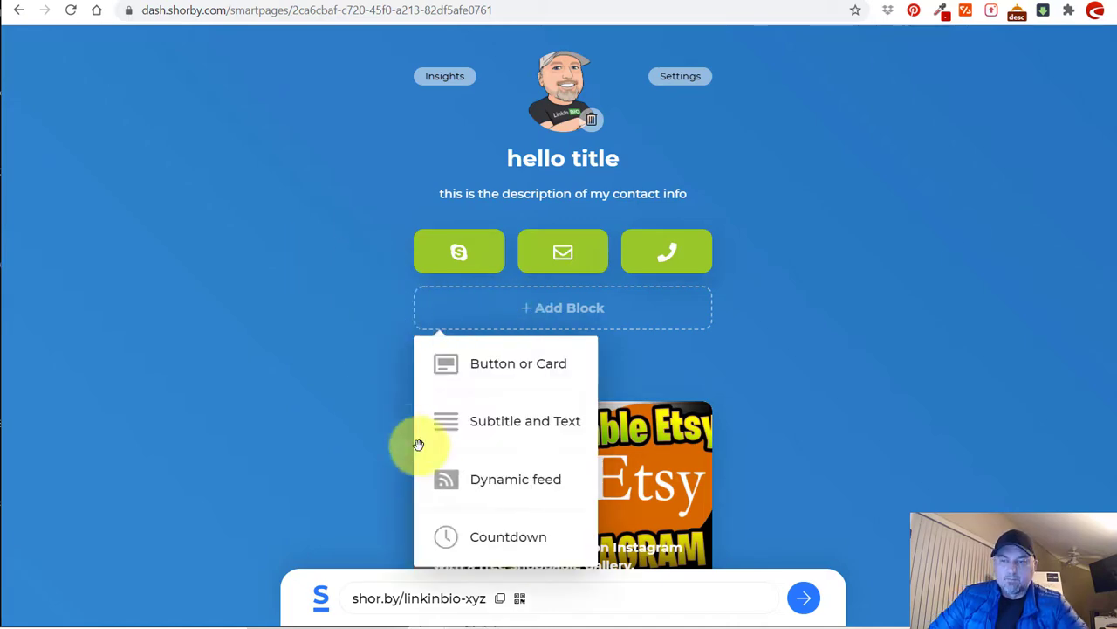
left_click(512, 536)
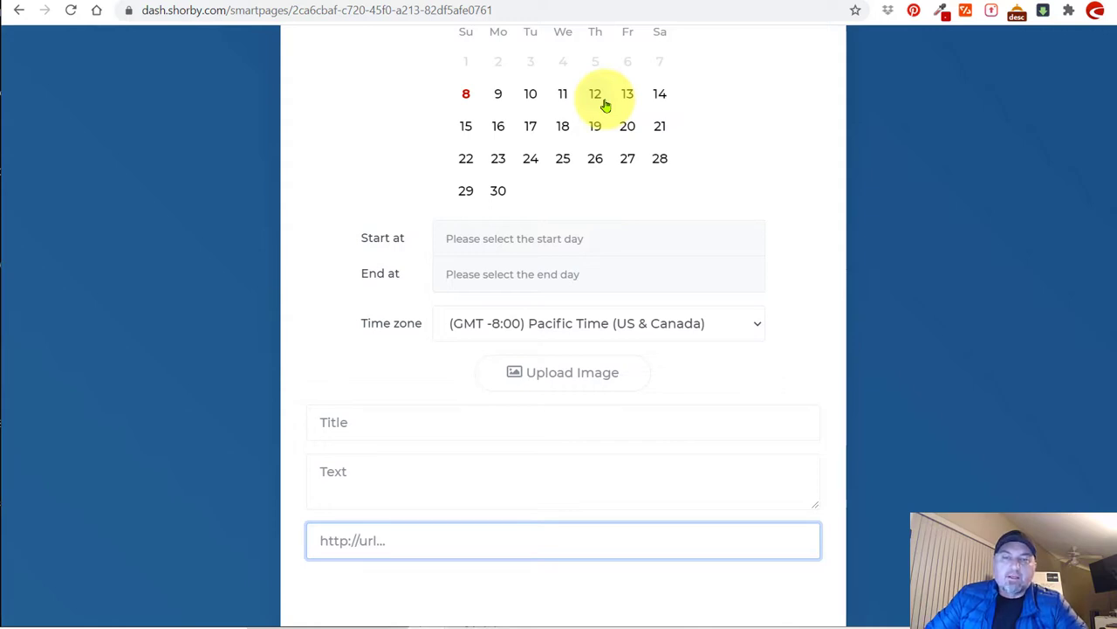
left_click(601, 103)
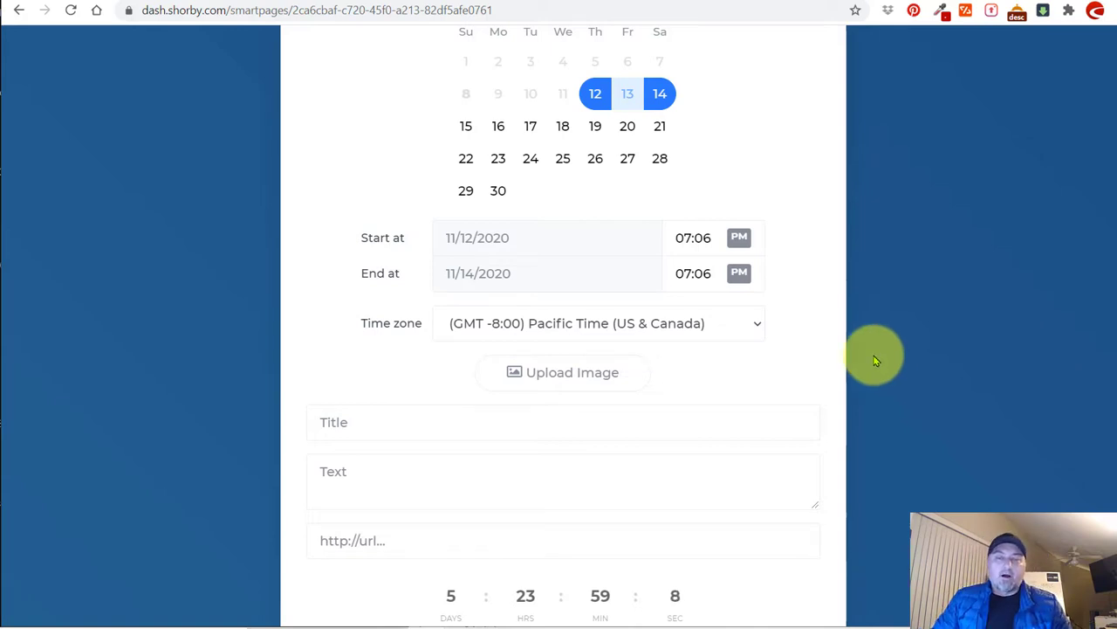
scroll(638, 341, "down", 1)
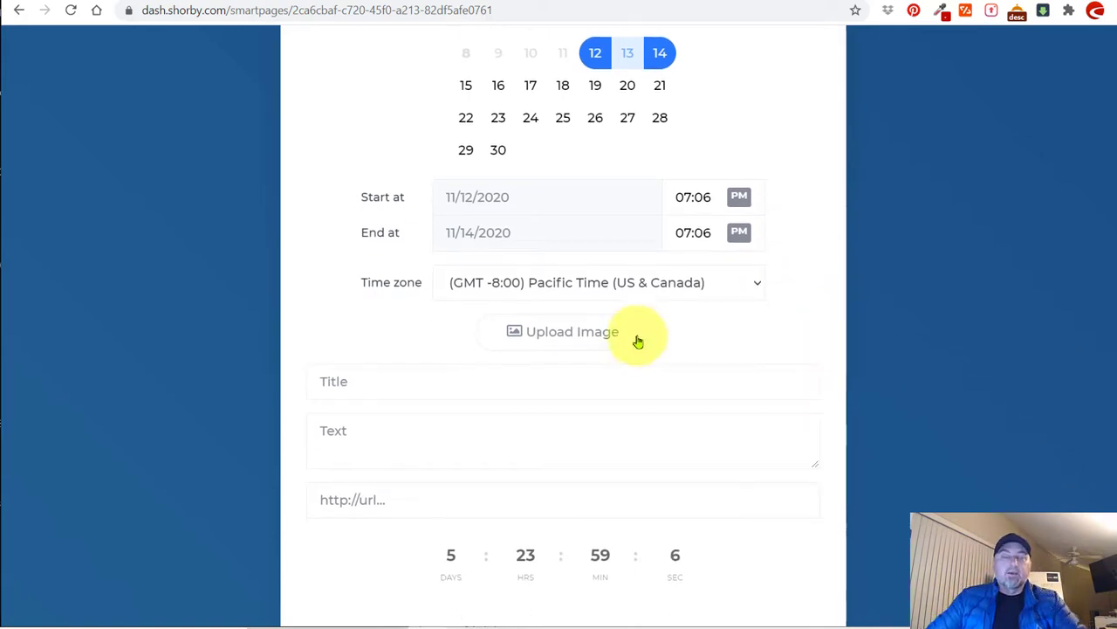
scroll(654, 340, "up", 4)
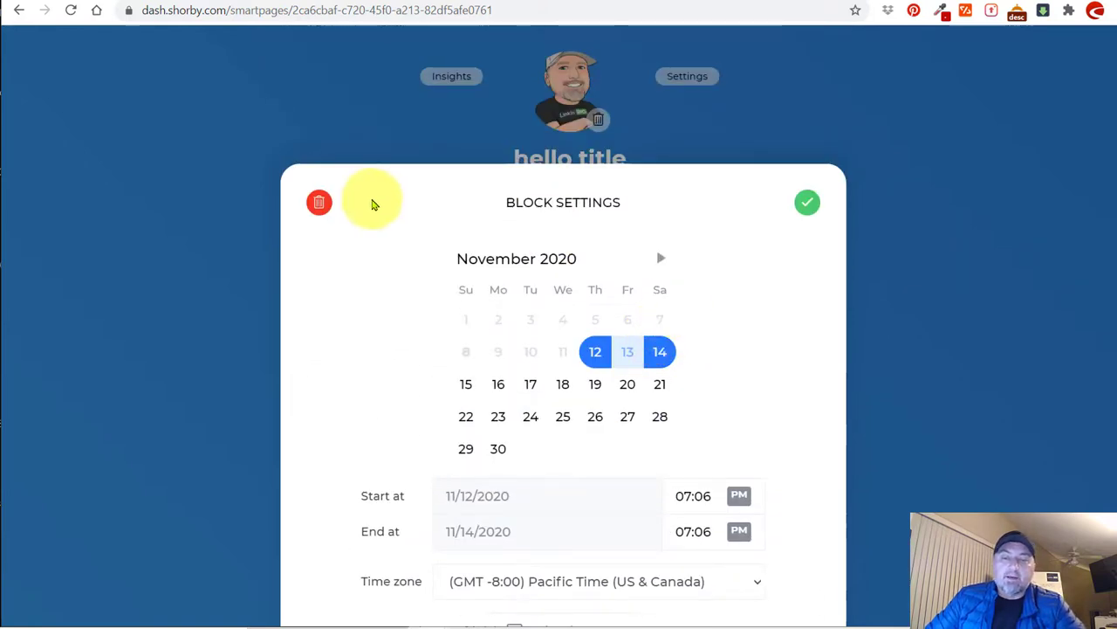
left_click(319, 202)
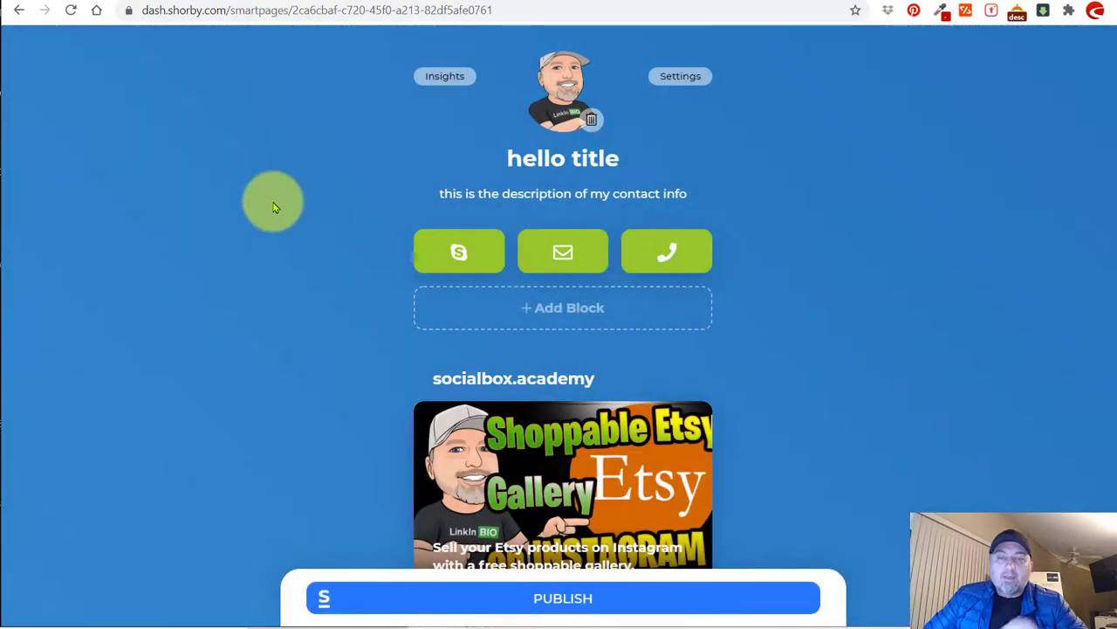
Publish the updated smart page and switch to the linkinbio.xyz Instagram profile.
left_click(550, 598)
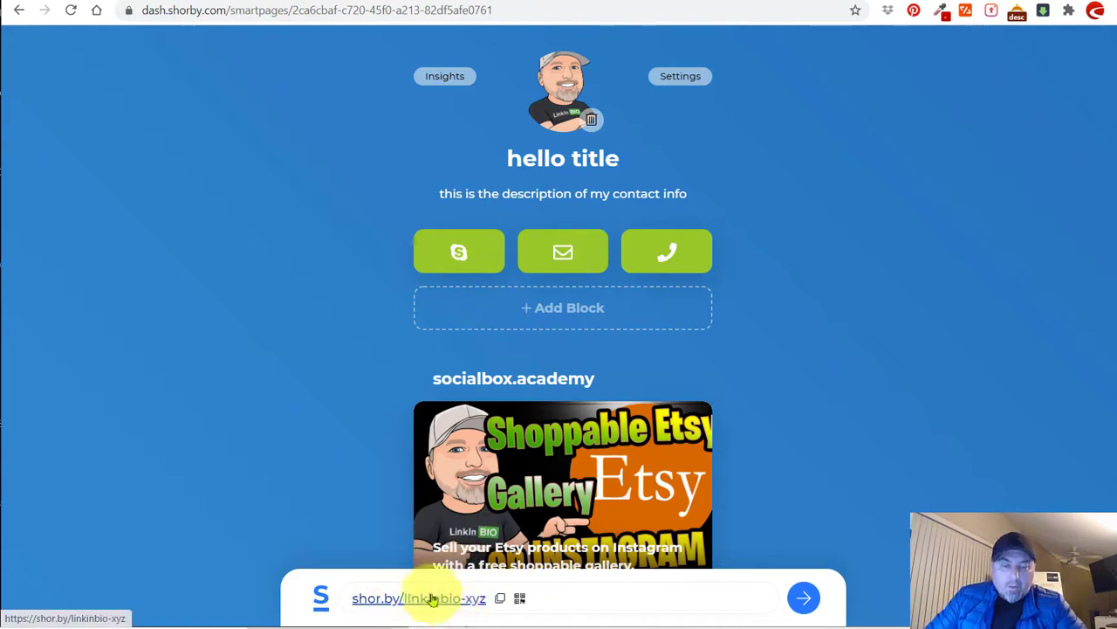
left_click(891, 5)
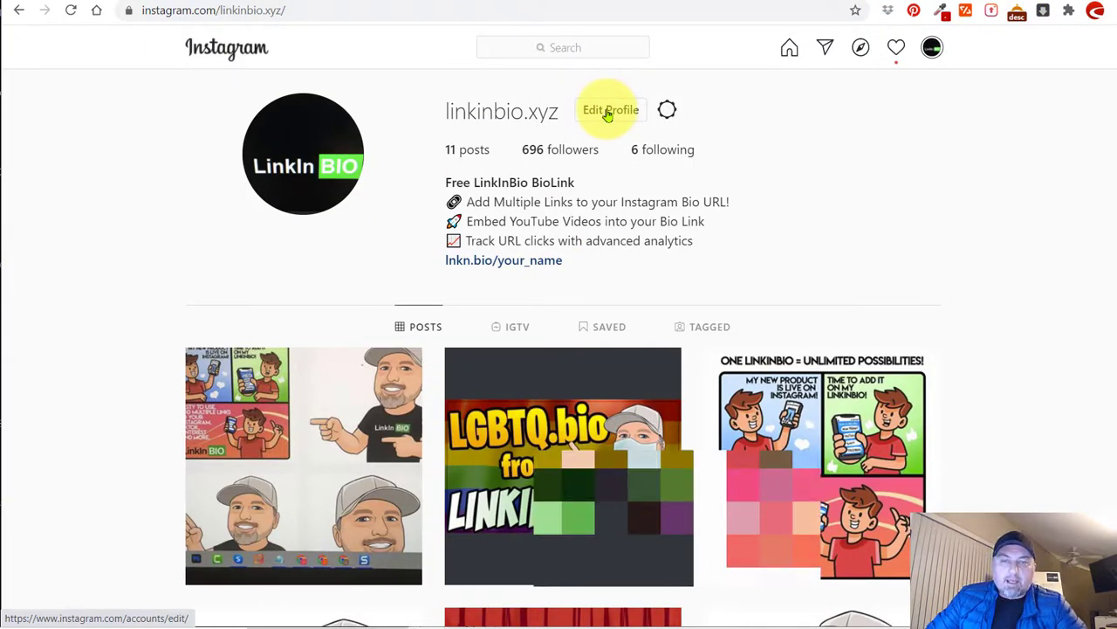
left_click(609, 112)
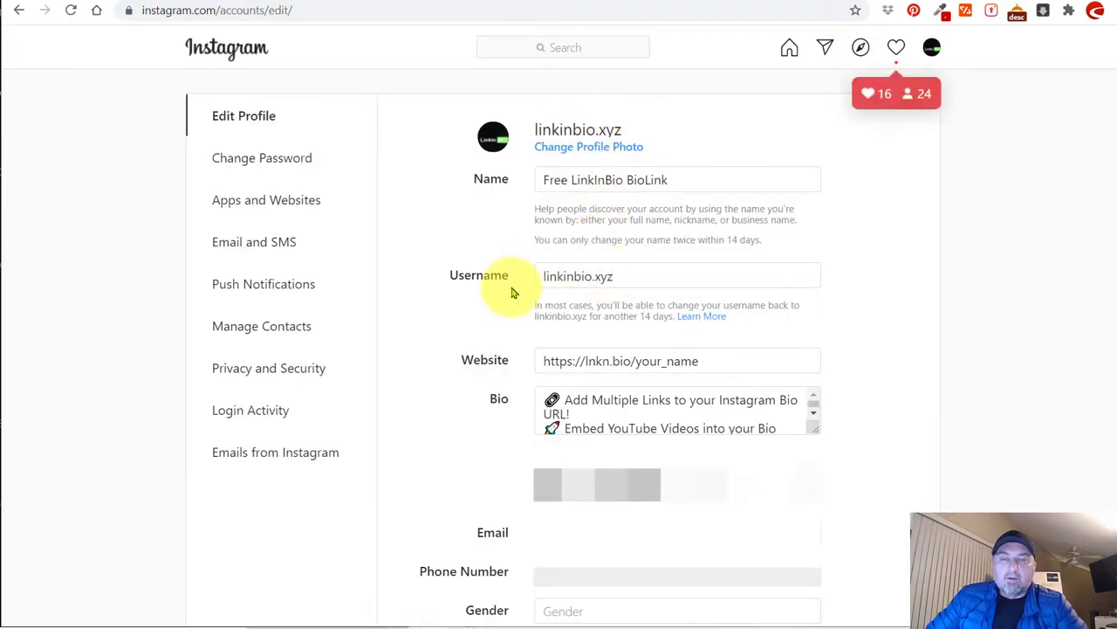
left_click_drag(716, 363, 515, 369)
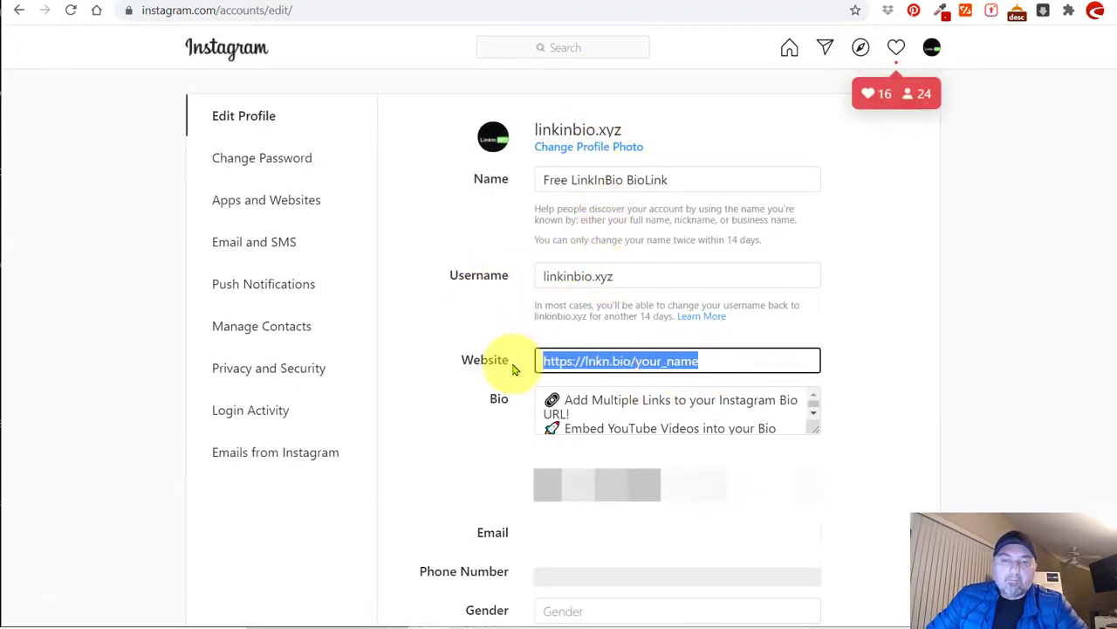
key("BackSpace")
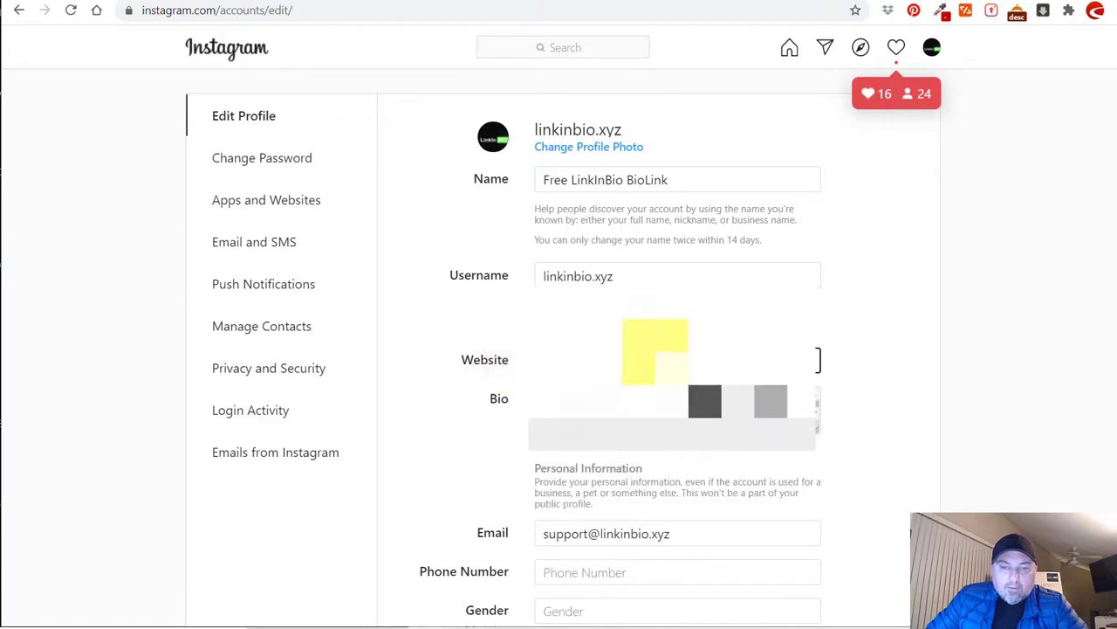
scroll(908, 318, "down", 4)
left_click(571, 489)
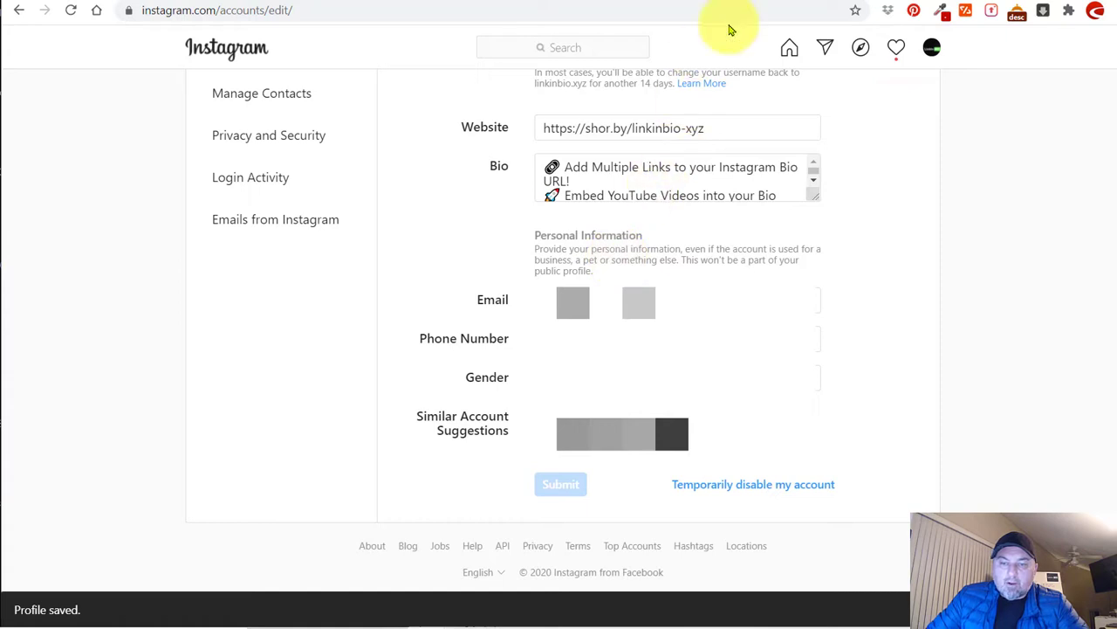
Return to the linkinbio.xyz profile and follow its shor.by/linkinbio-xyz bio link.
left_click(930, 51)
left_click(893, 85)
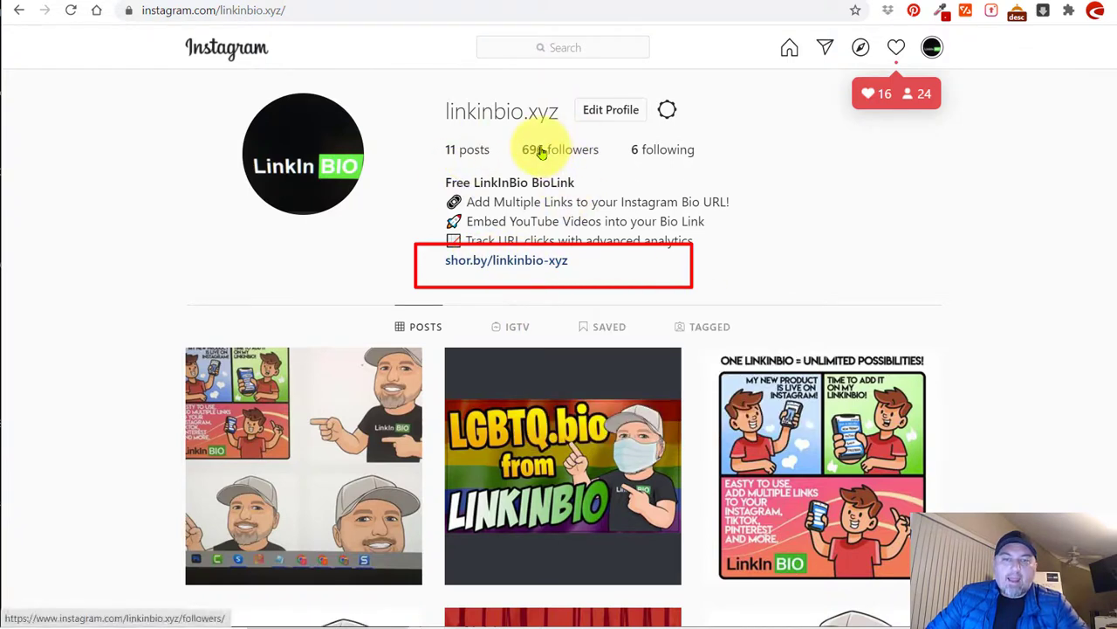
left_click(483, 261)
Scroll through the live shor.by/linkinbio-xyz page to check its contact buttons and feeds.
scroll(644, 362, "down", 6)
scroll(643, 362, "up", 4)
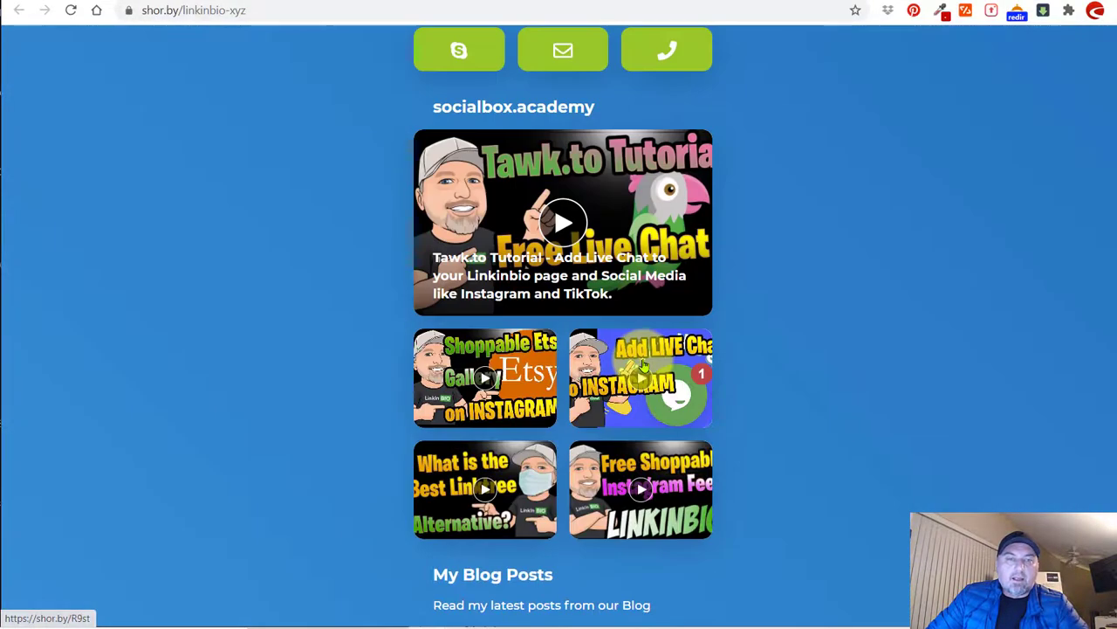
scroll(643, 363, "up", 3)
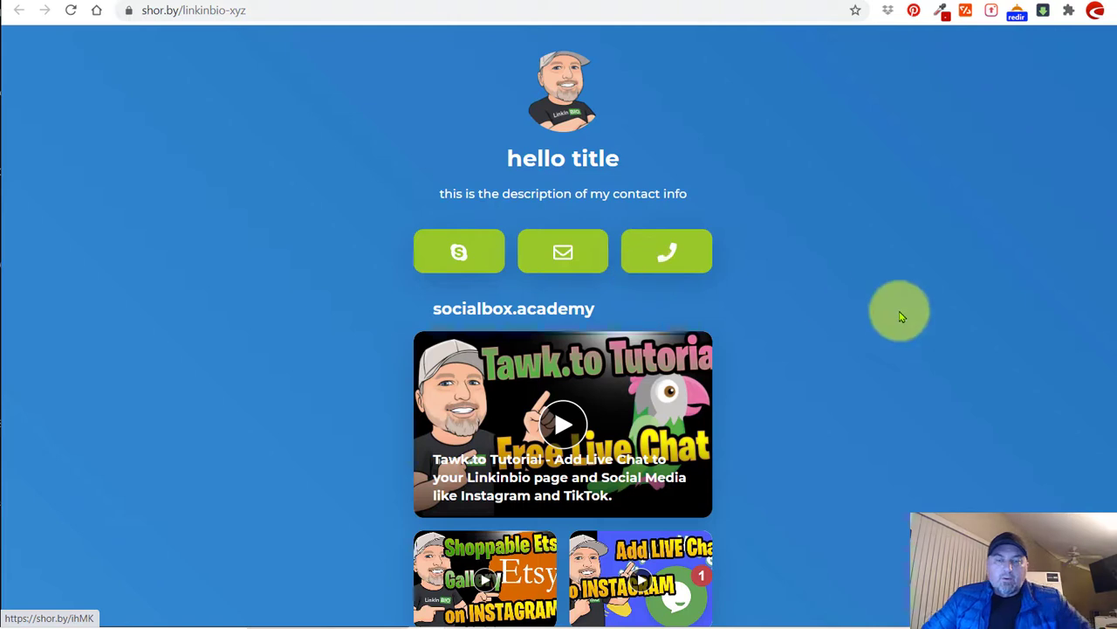